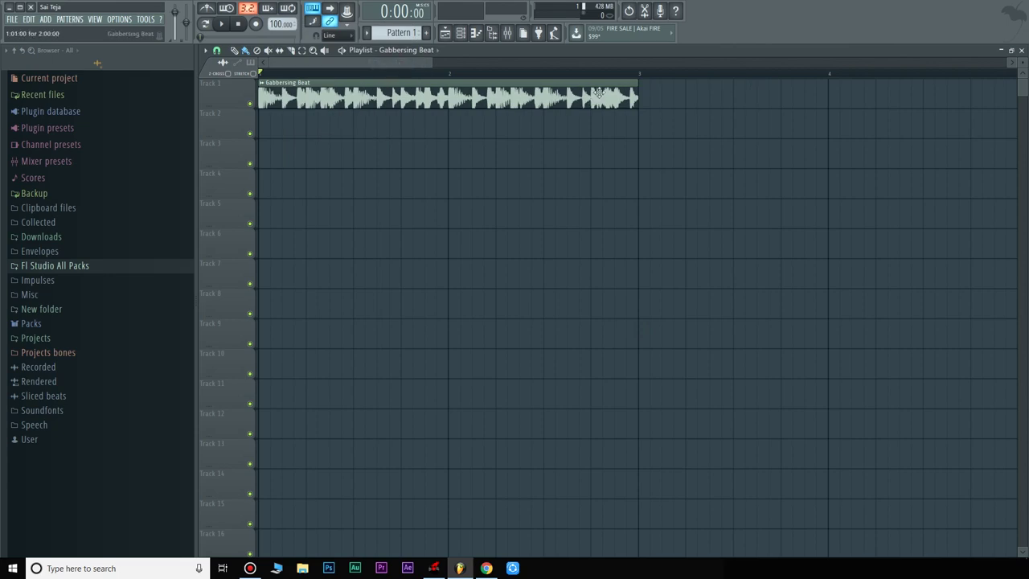
Examine how the Gabbersing Beat clip's hits line up with the bar lines on Track 1
scroll(655, 75, up, 3)
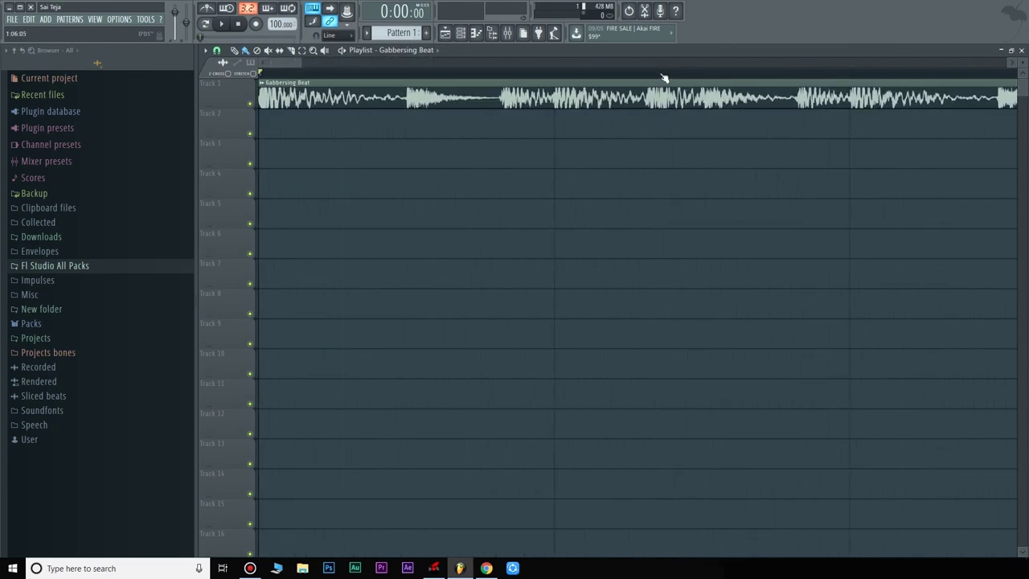
scroll(664, 76, down, 3)
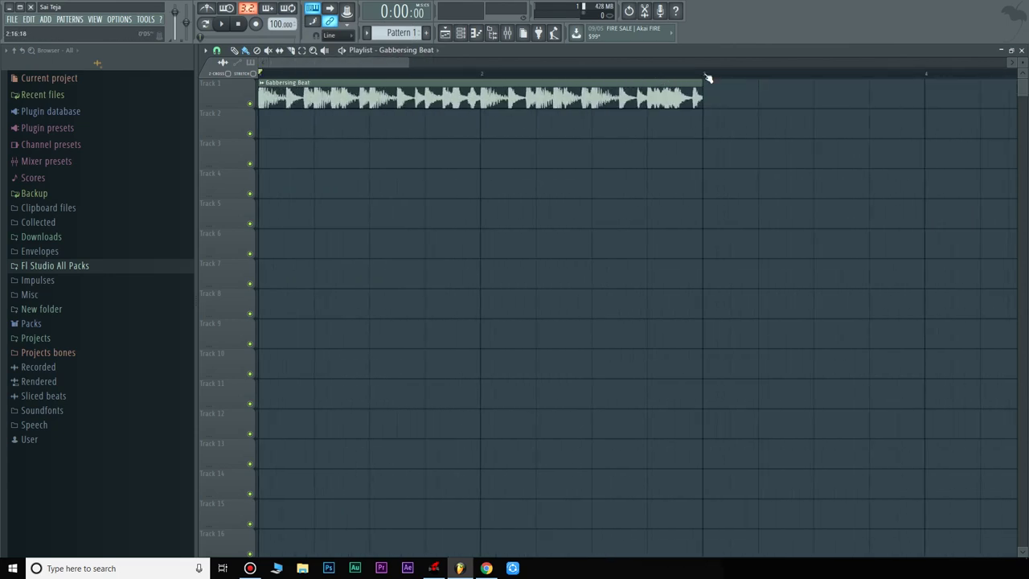
scroll(707, 78, up, 3)
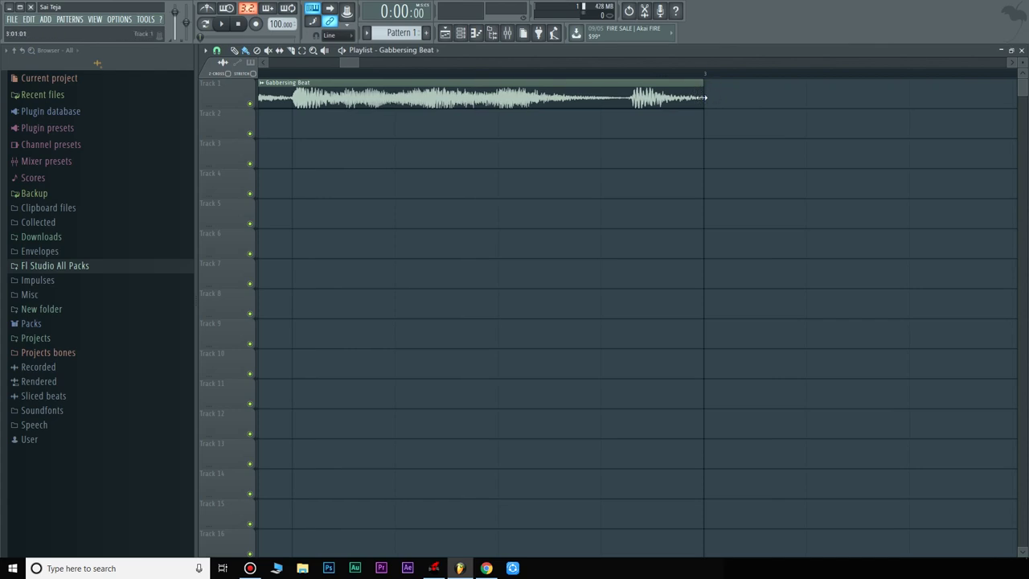
scroll(706, 78, down, 4)
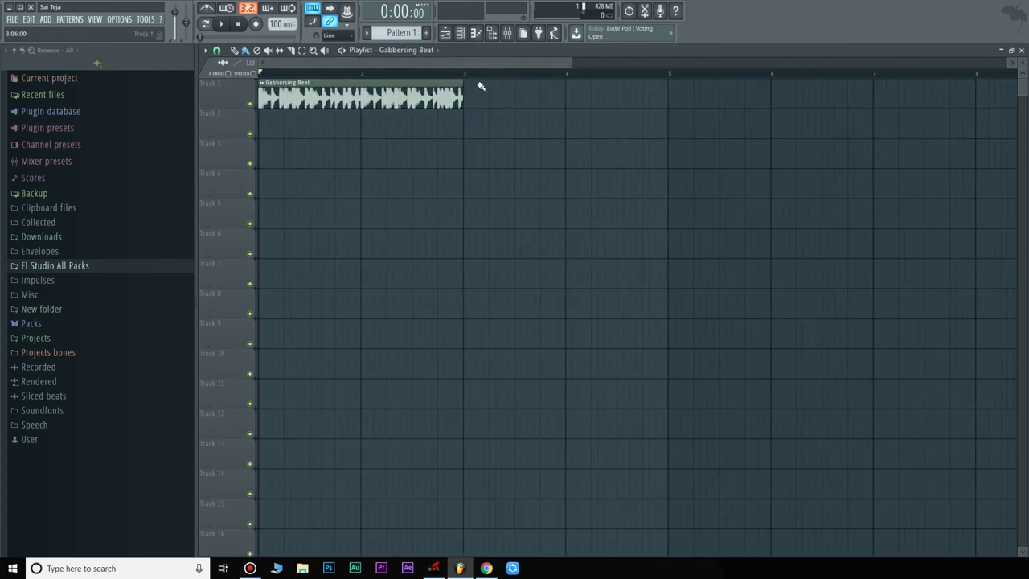
scroll(402, 79, down, 2)
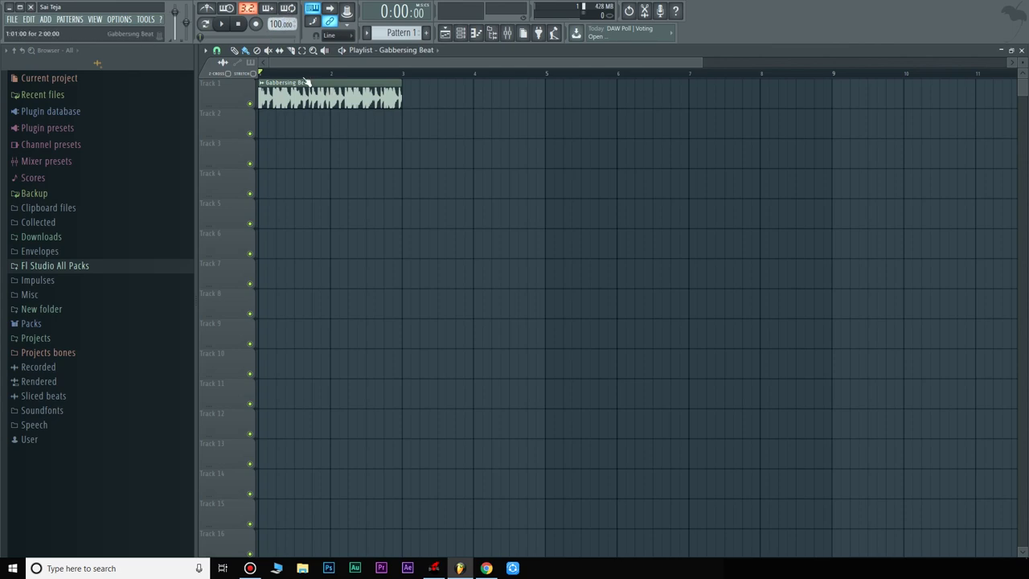
scroll(301, 75, up, 2)
scroll(282, 66, up, 1)
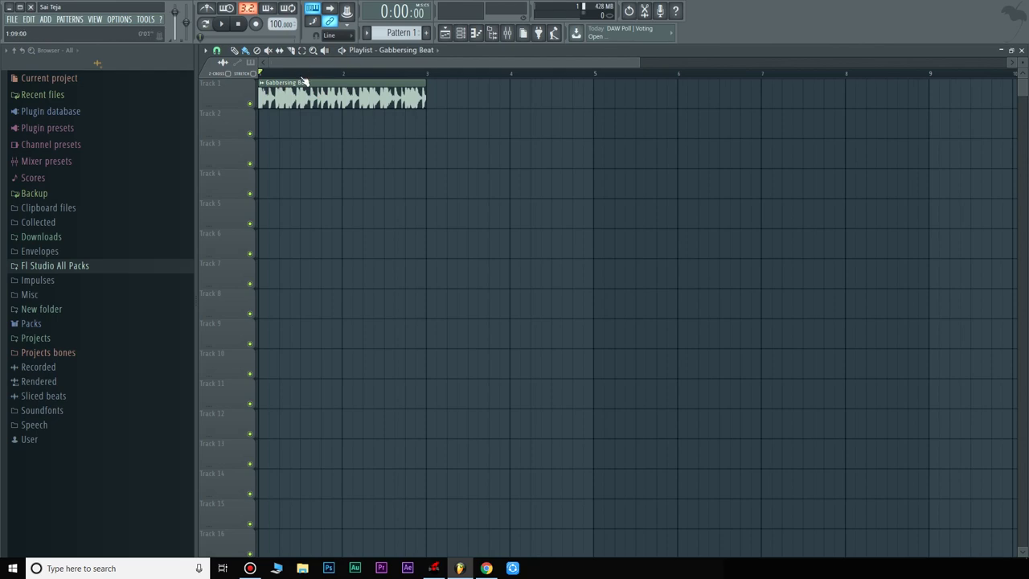
scroll(304, 82, down, 2)
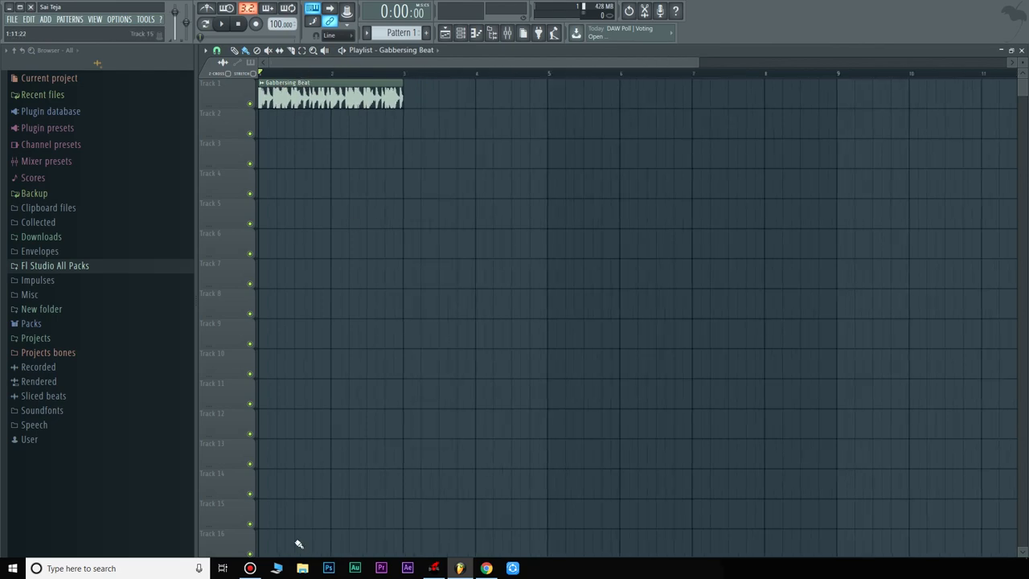
Switch to File Explorer, open the Mixing Songs folder on Local Disk (D:) and select the Malle settu kindha kusunna song
click(277, 568)
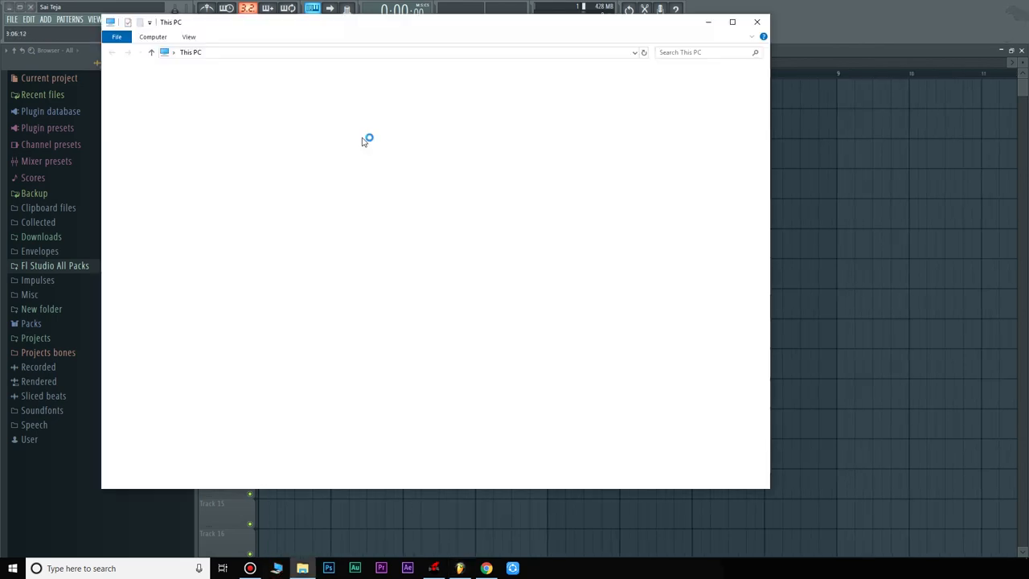
double_click(438, 230)
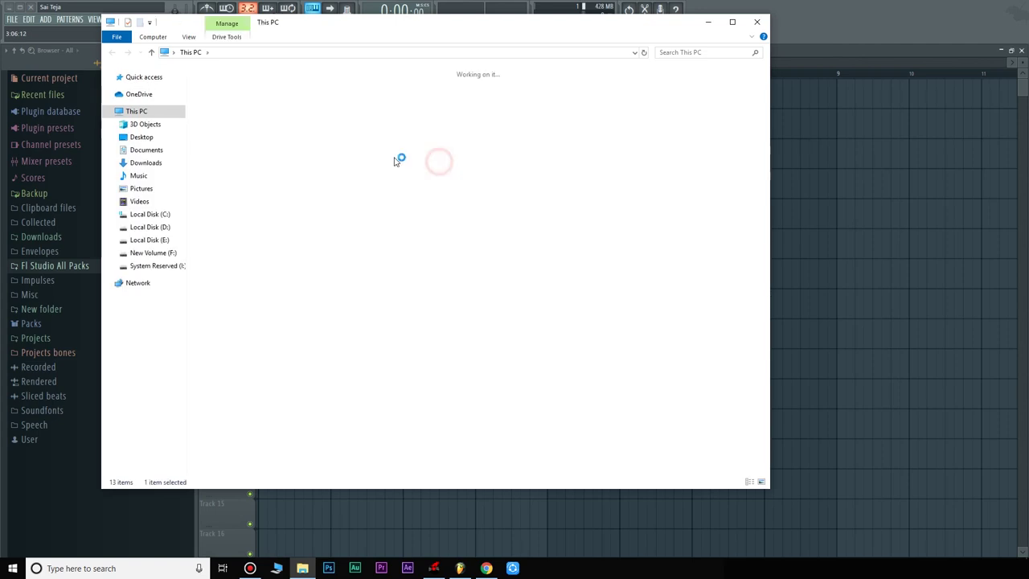
double_click(332, 193)
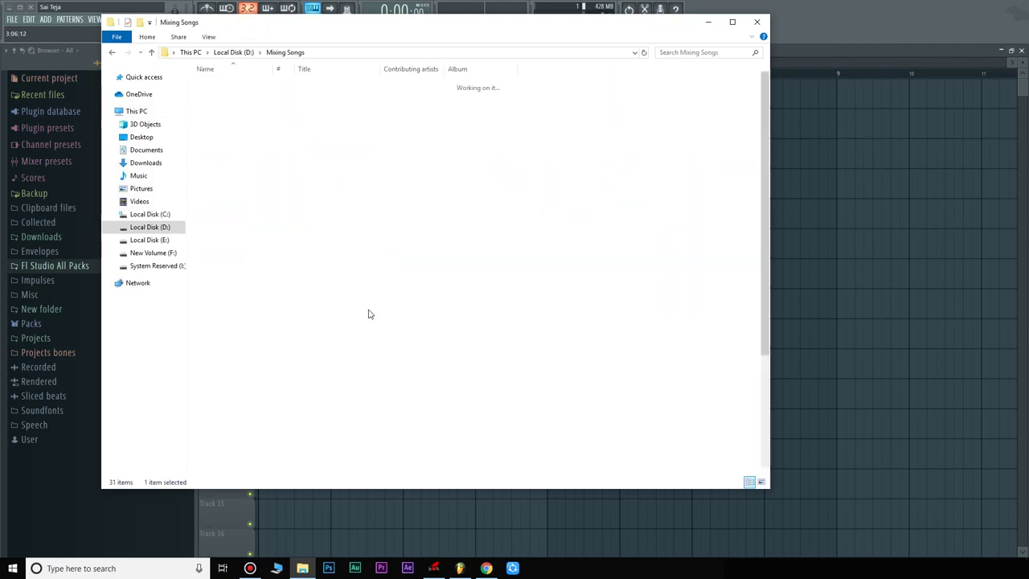
click(220, 313)
click(231, 314)
Load the selected song onto the first deck in VirtualDJ to read its BPM, and return to the song folder
drag(268, 346, 411, 533)
drag(431, 568, 358, 107)
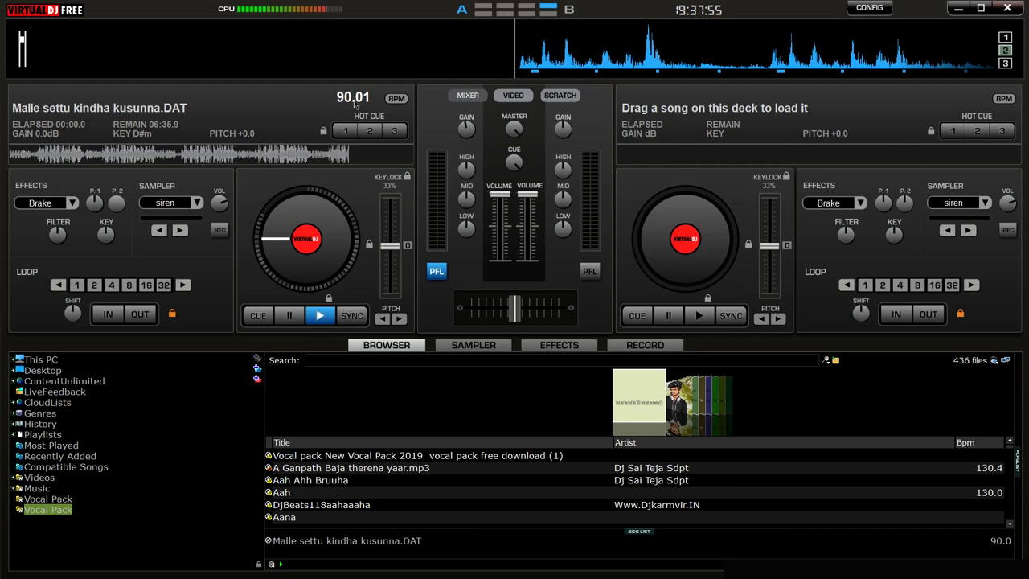
click(957, 9)
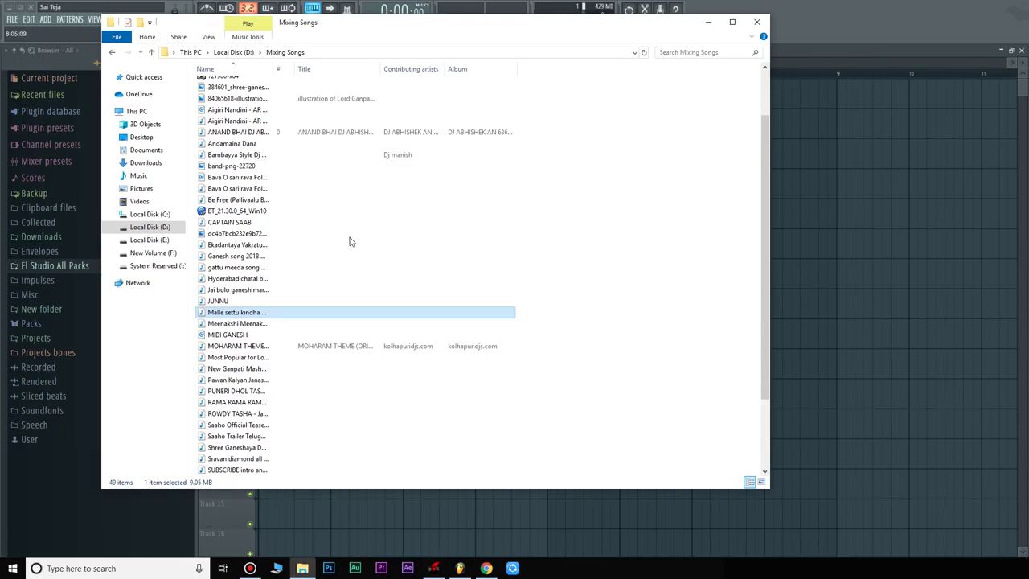
Import Malle settu kindha kusunna into the FL Studio playlist at the start of Track 3 and fit it to the project tempo
drag(224, 320, 829, 279)
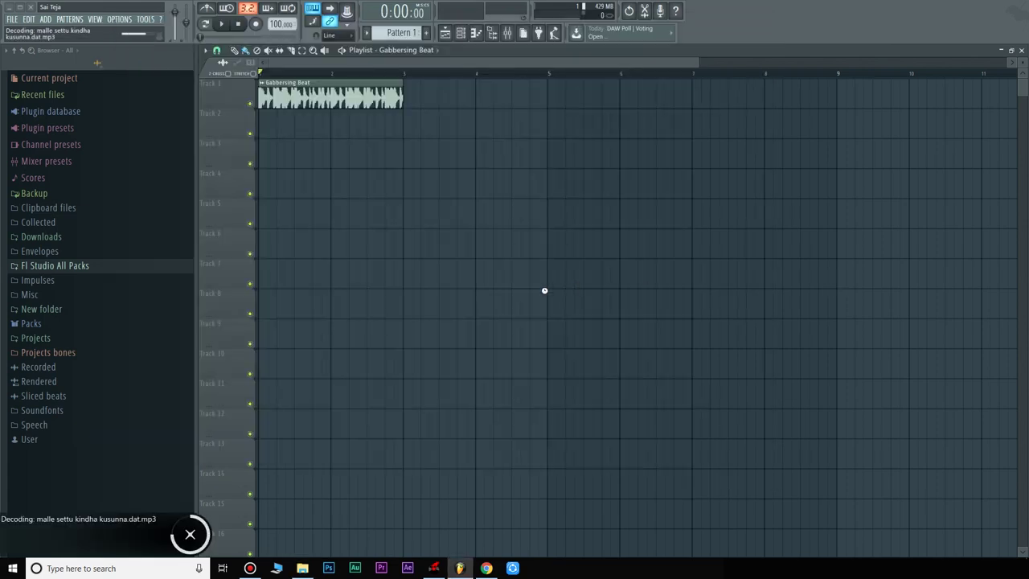
drag(936, 263, 278, 135)
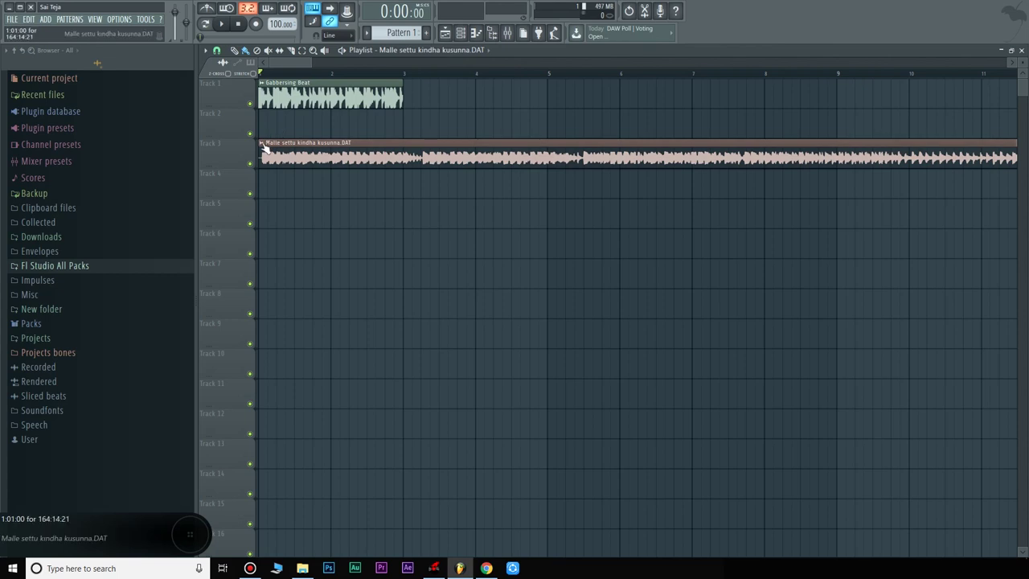
click(262, 144)
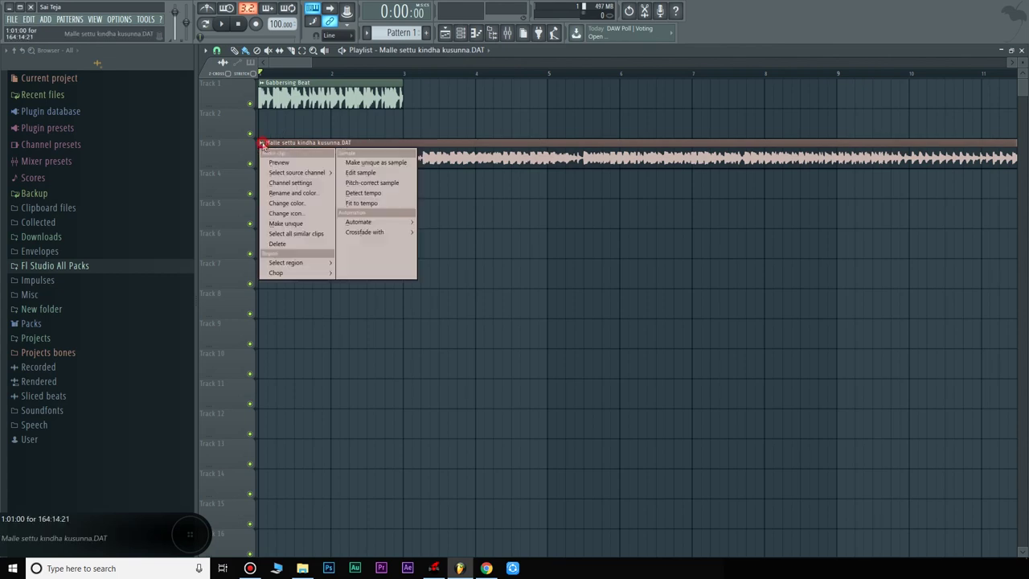
click(364, 204)
click(526, 332)
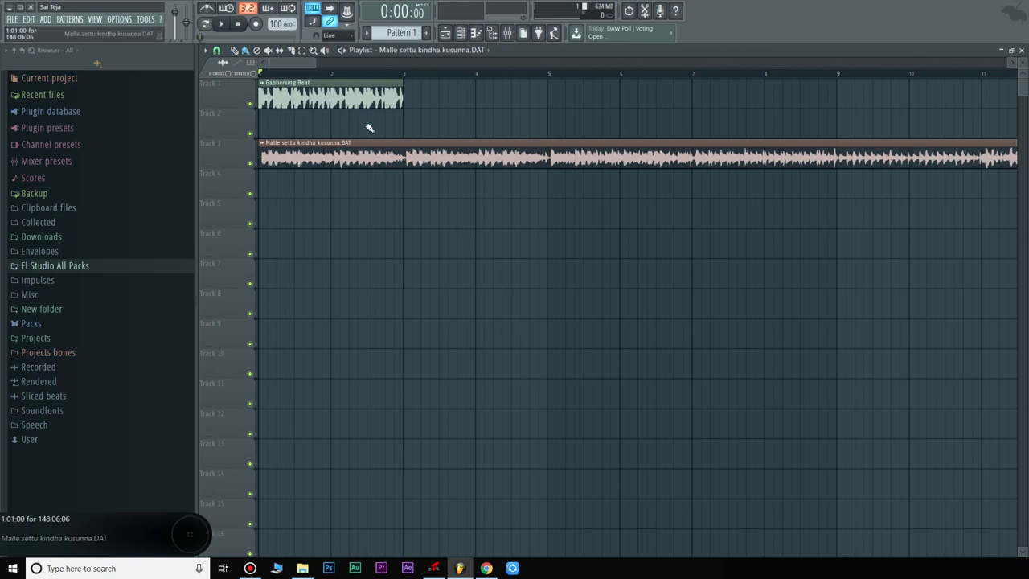
Delete the Gabbersing Beat clip from Track 1 and move the song clip up into its place
scroll(279, 75, up, 5)
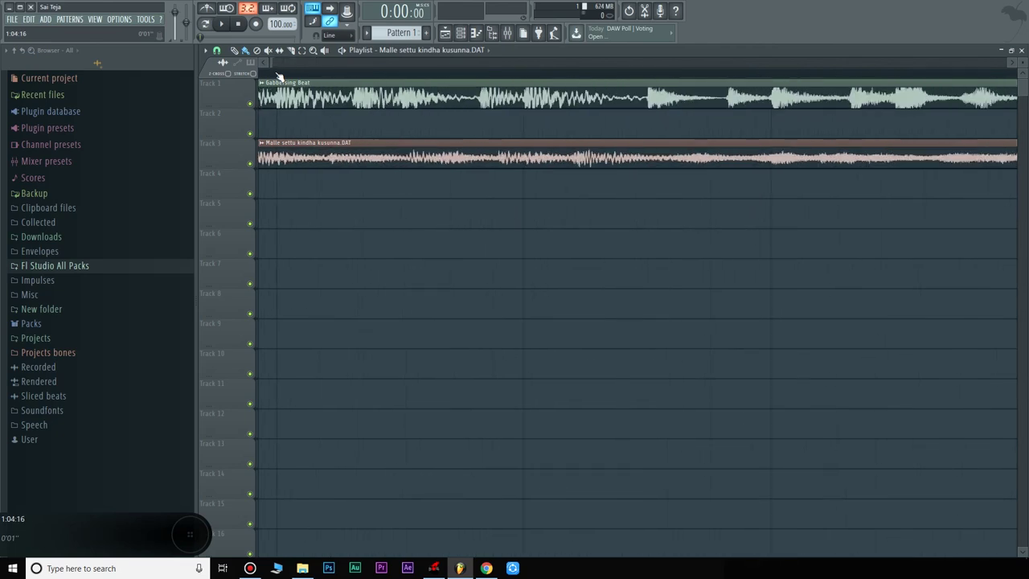
scroll(313, 76, down, 4)
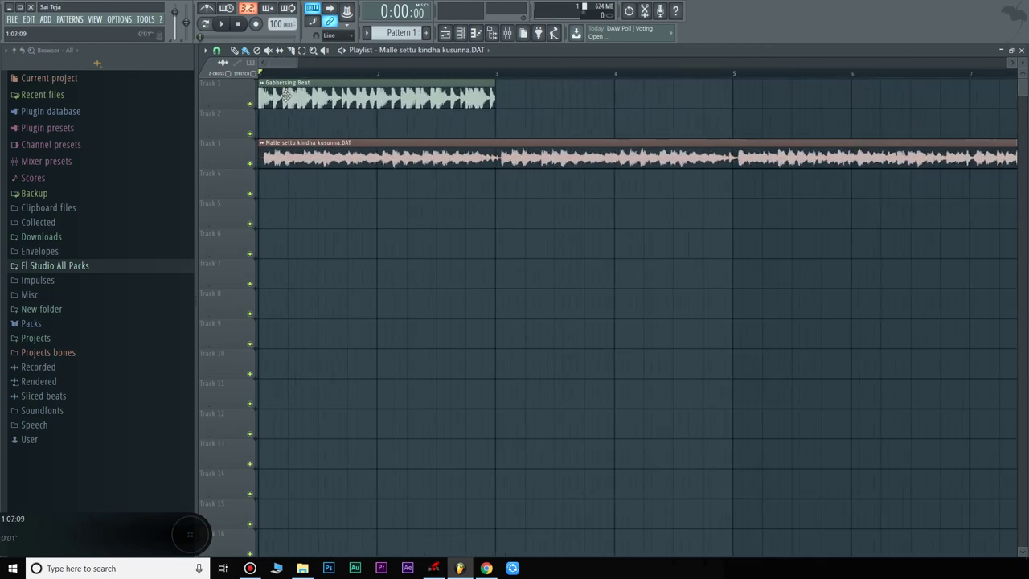
right_click(352, 98)
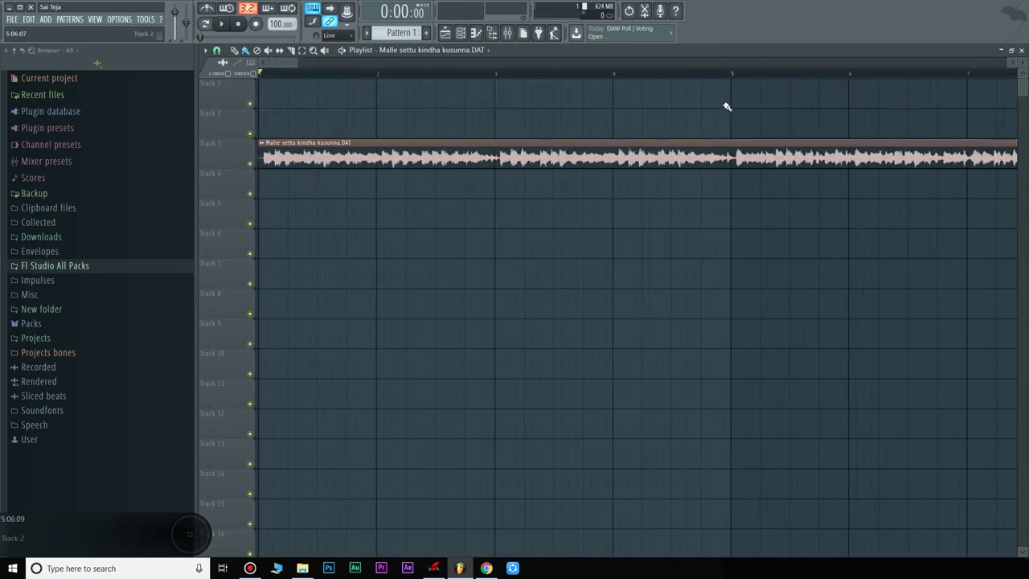
drag(363, 159, 322, 89)
Slice off the silence before the song's first beat and shift the clip so it begins at bar 1
scroll(270, 75, up, 5)
scroll(269, 73, up, 2)
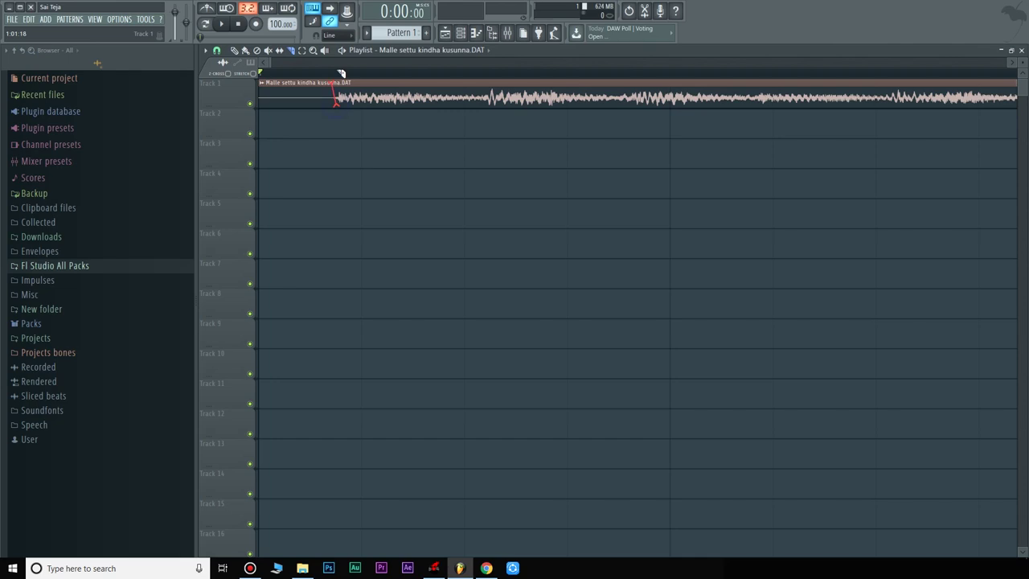
drag(346, 73, 266, 87)
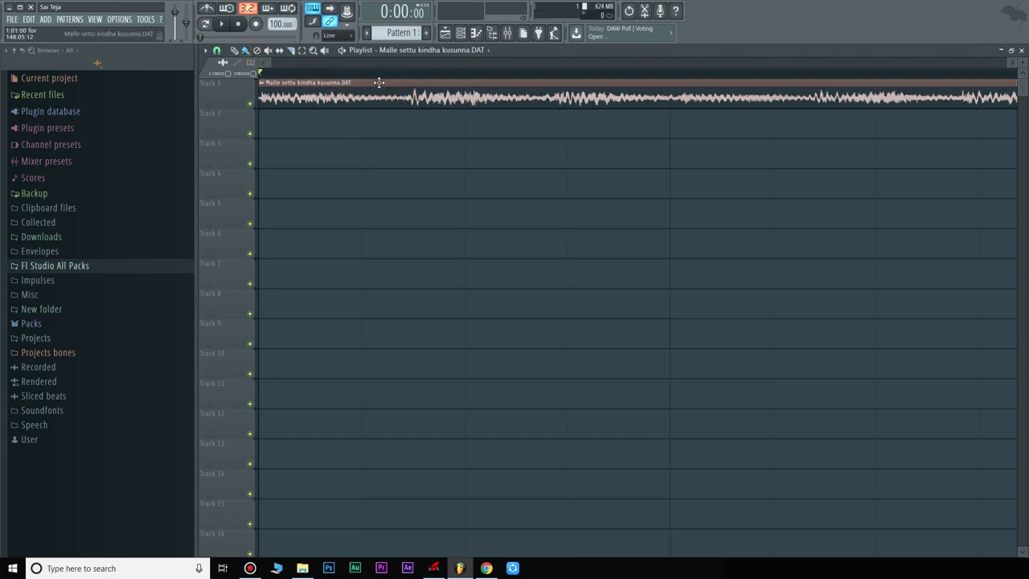
Check the song's beats against bars 2 to 4, and slice the clip just before bar 5 to slip its audio onto the grid
scroll(416, 82, up, 2)
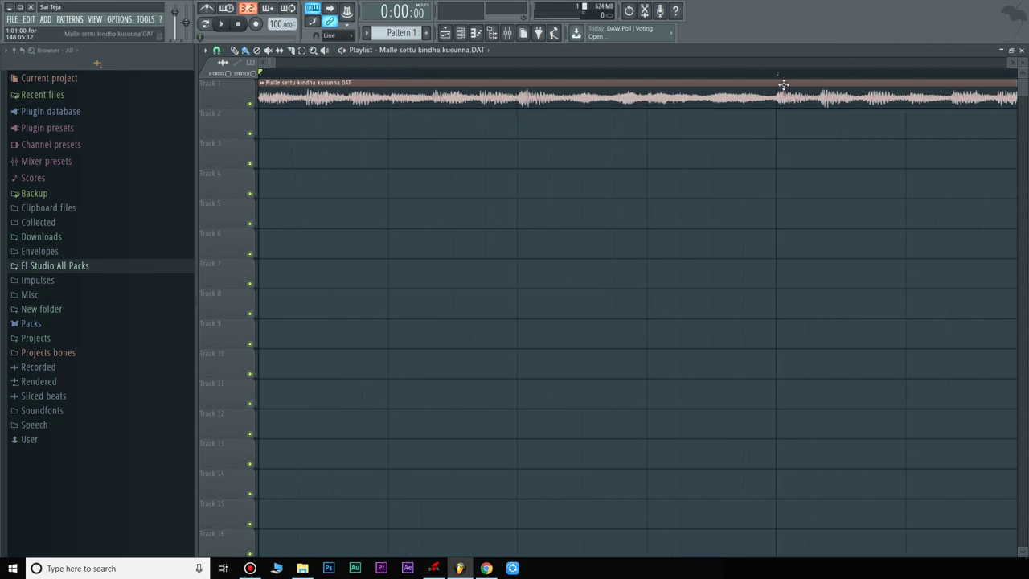
scroll(784, 84, down, 1)
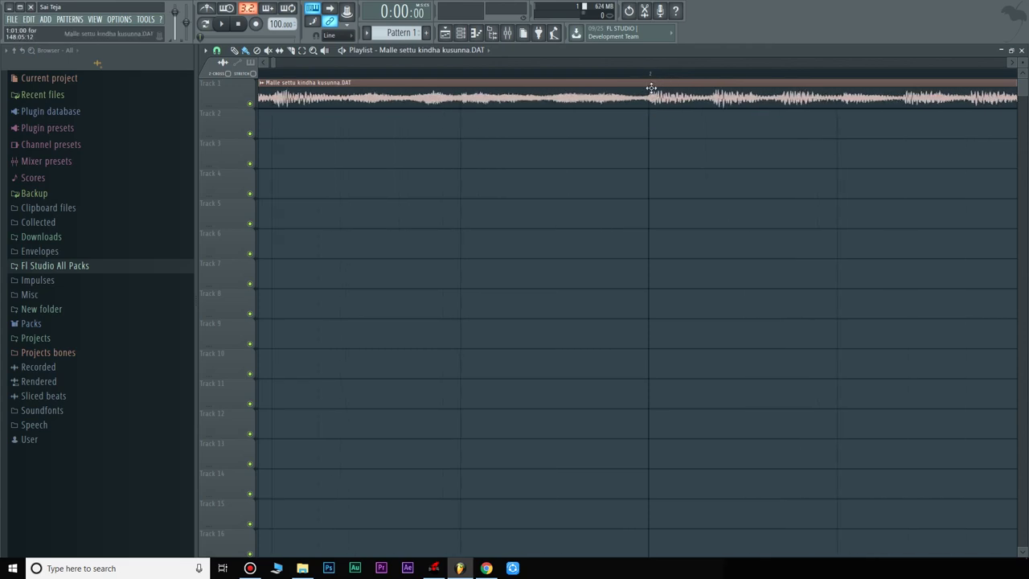
scroll(662, 75, up, 3)
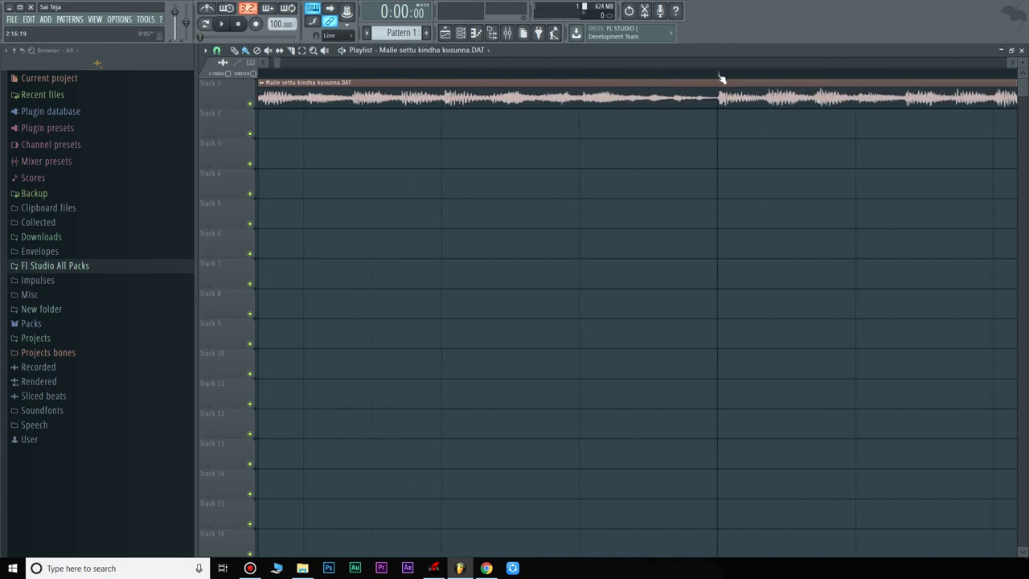
scroll(611, 77, down, 2)
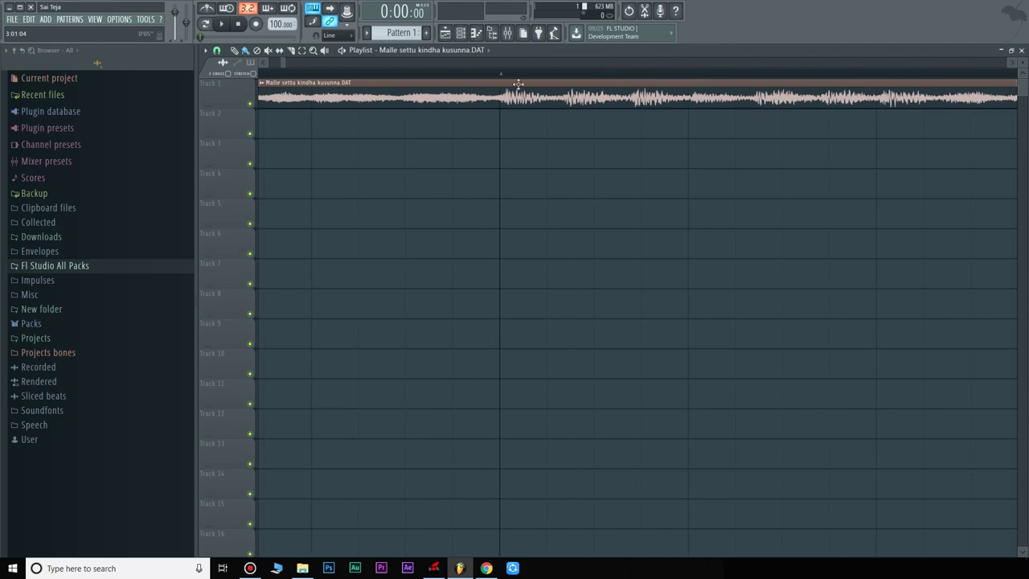
scroll(504, 80, right, 7)
scroll(627, 77, up, 3)
scroll(609, 80, right, 4)
scroll(689, 81, right, 12)
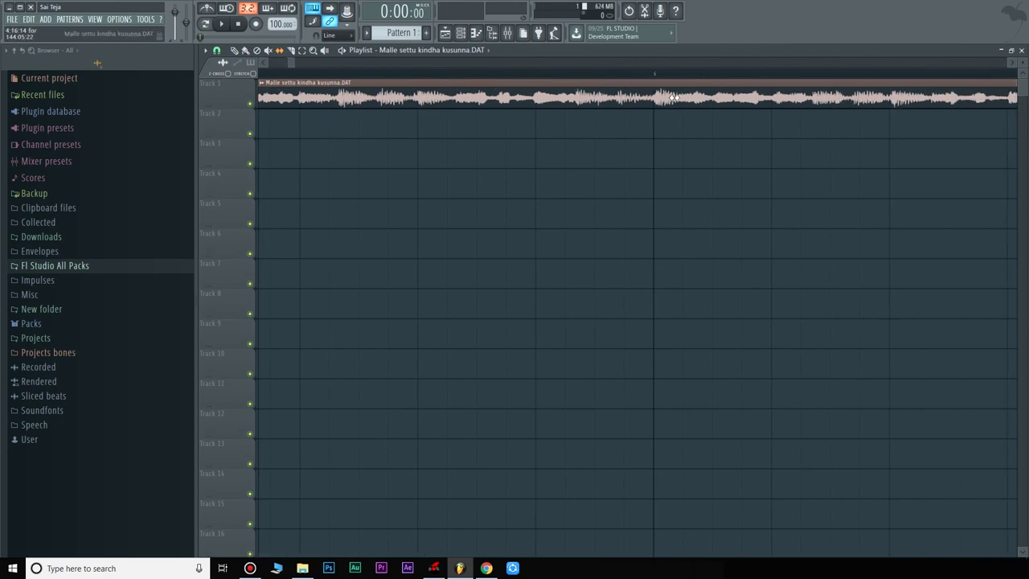
Slice the song clip just before bar 9 and slip the audio so the beat meets the bar line
scroll(686, 81, down, 1)
scroll(837, 80, right, 6)
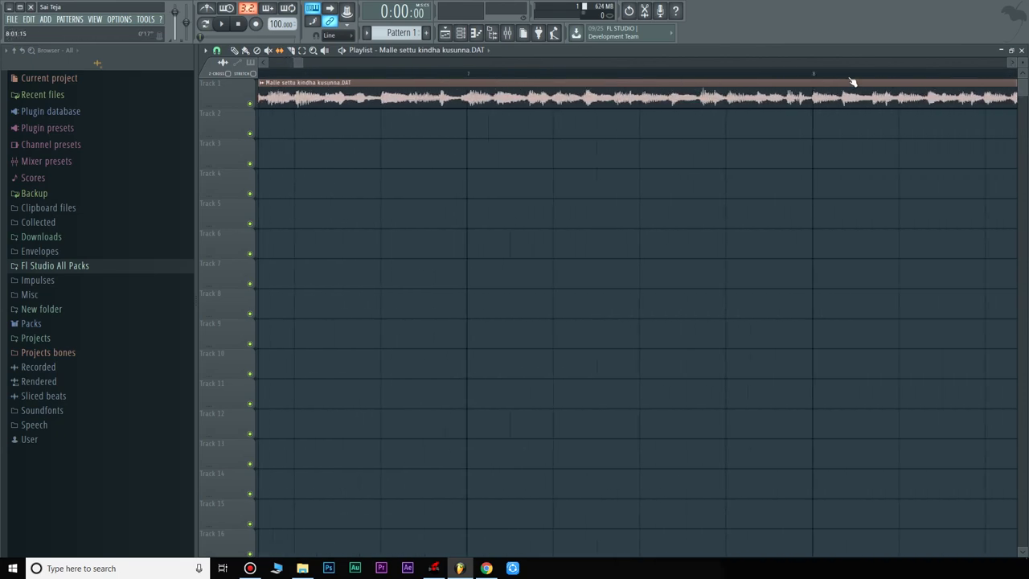
scroll(756, 80, up, 1)
scroll(643, 80, right, 8)
scroll(552, 78, up, 2)
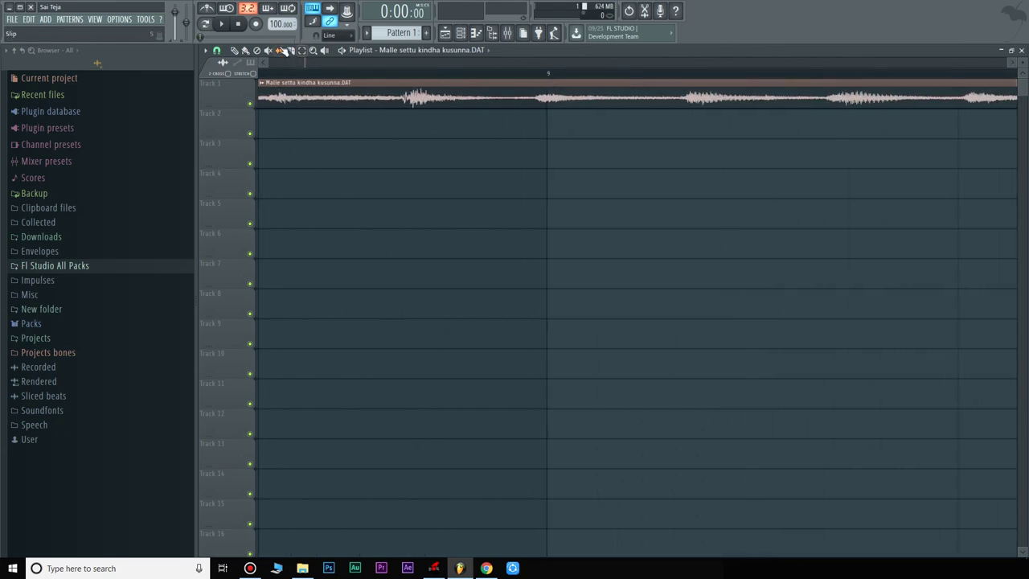
scroll(565, 75, up, 3)
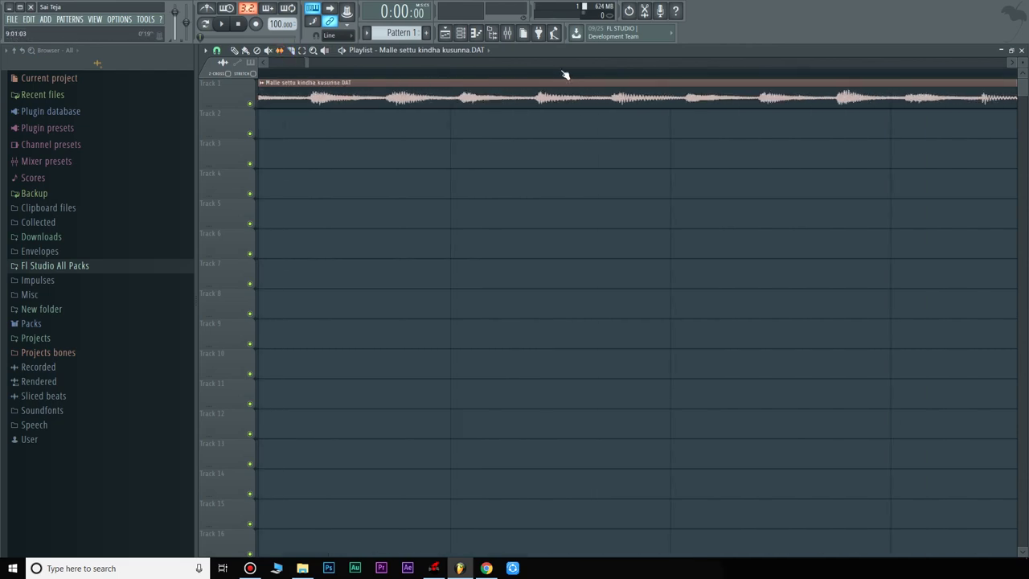
scroll(563, 76, down, 3)
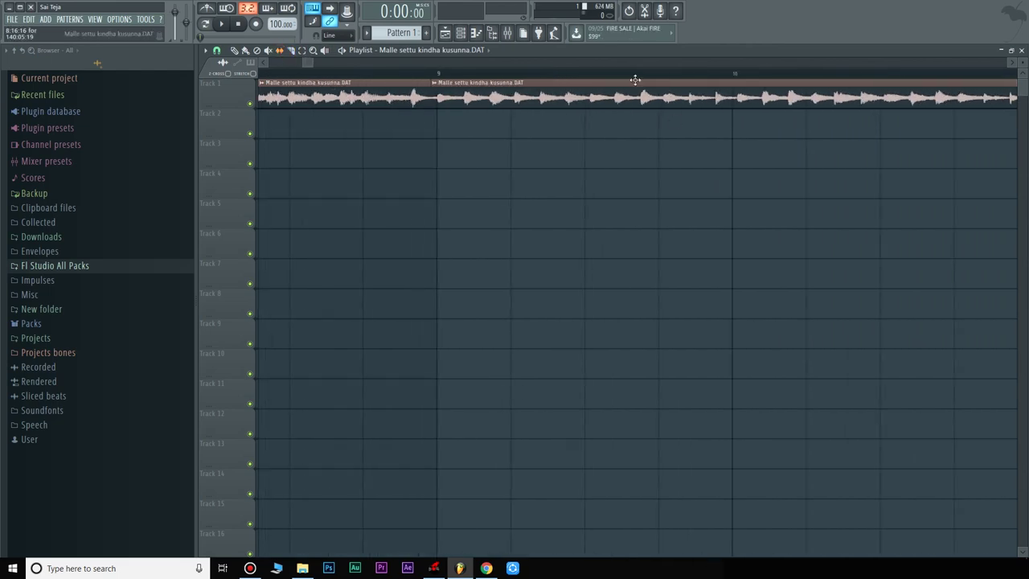
Slice the song clip at bar 10 and align the remaining audio with the bar lines
scroll(503, 82, up, 7)
scroll(512, 79, down, 3)
scroll(715, 81, down, 1)
scroll(715, 80, up, 2)
scroll(657, 75, down, 5)
scroll(657, 79, down, 5)
Play the sliced song from the start and from further along the timeline to check its timing
drag(527, 76, 170, 69)
scroll(422, 72, down, 4)
key(space)
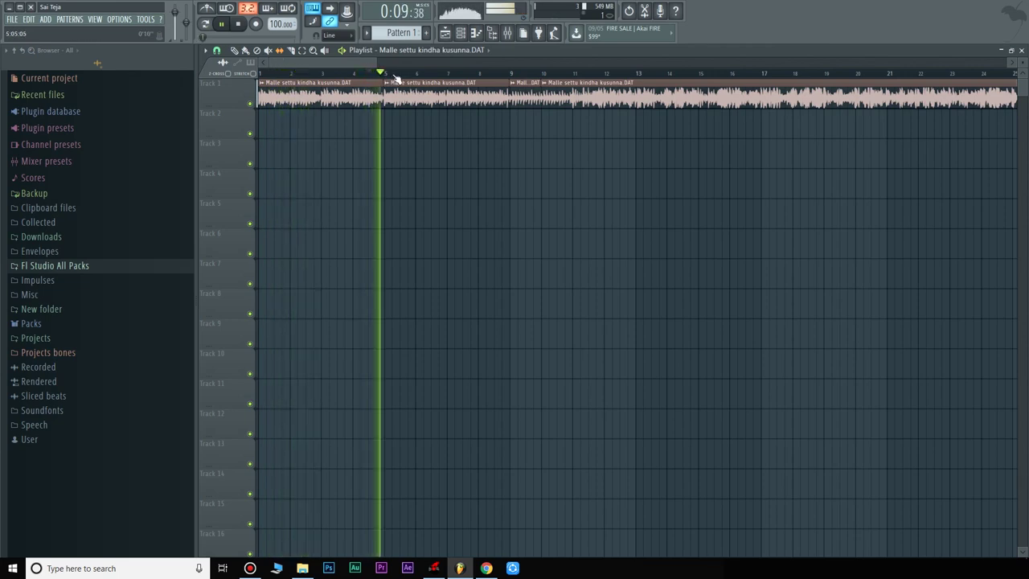
click(436, 74)
click(504, 75)
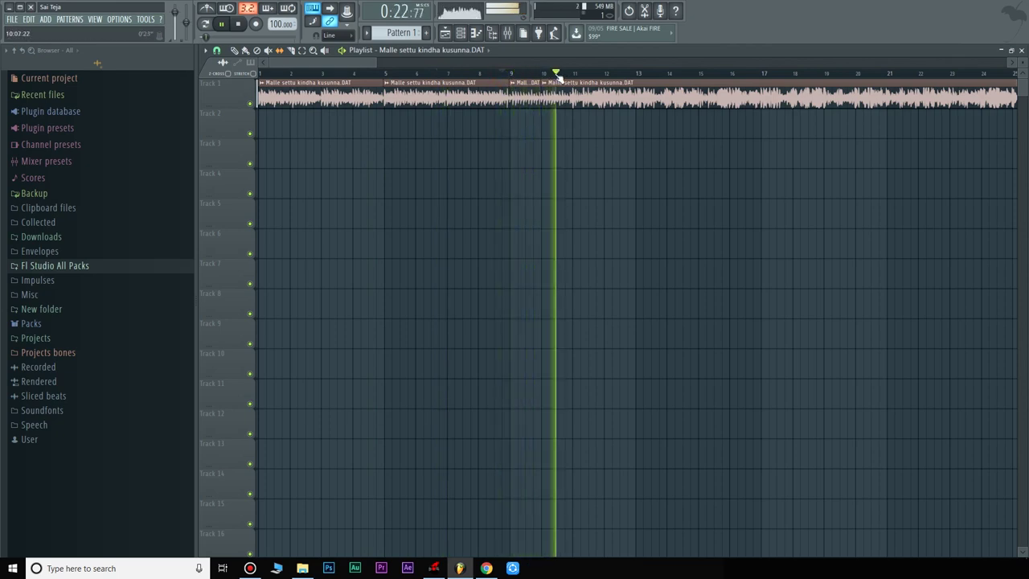
key(space)
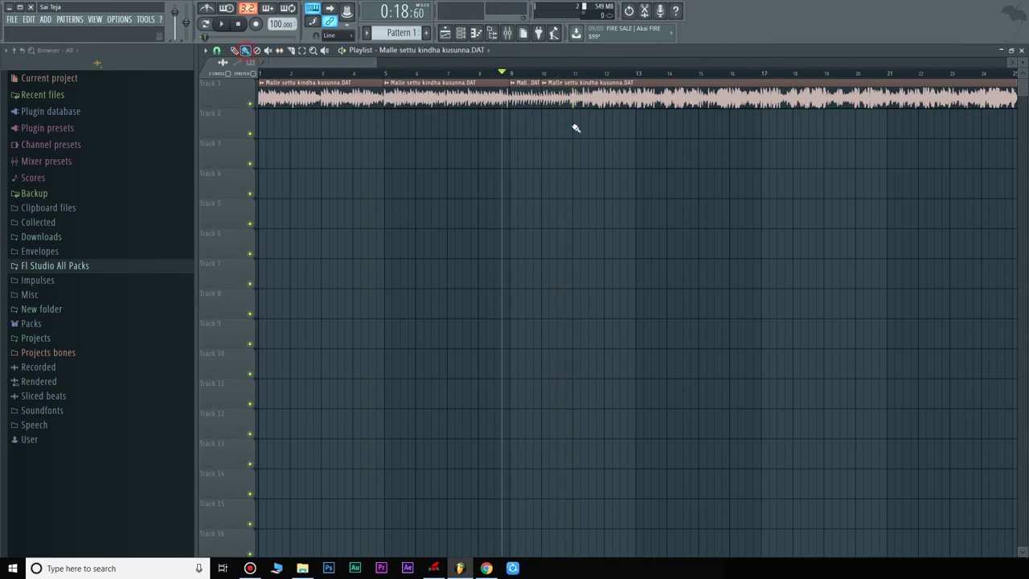
Open the song clip's channel settings and route it to mixer insert 5
double_click(438, 95)
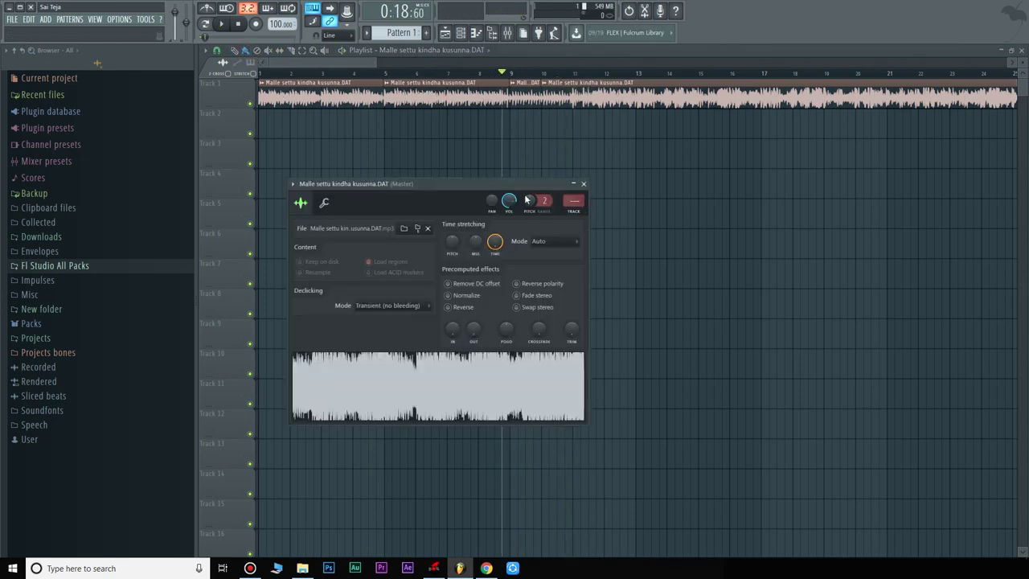
click(574, 213)
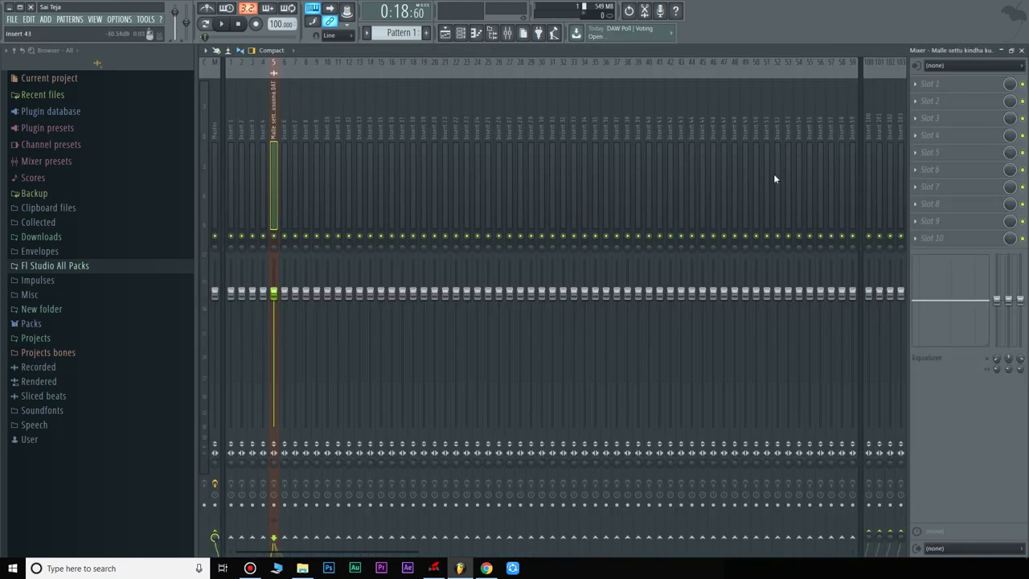
Load Fruity Parametric EQ 2 in the first effect slot of the song's mixer insert with the Vocal Presence preset
click(968, 85)
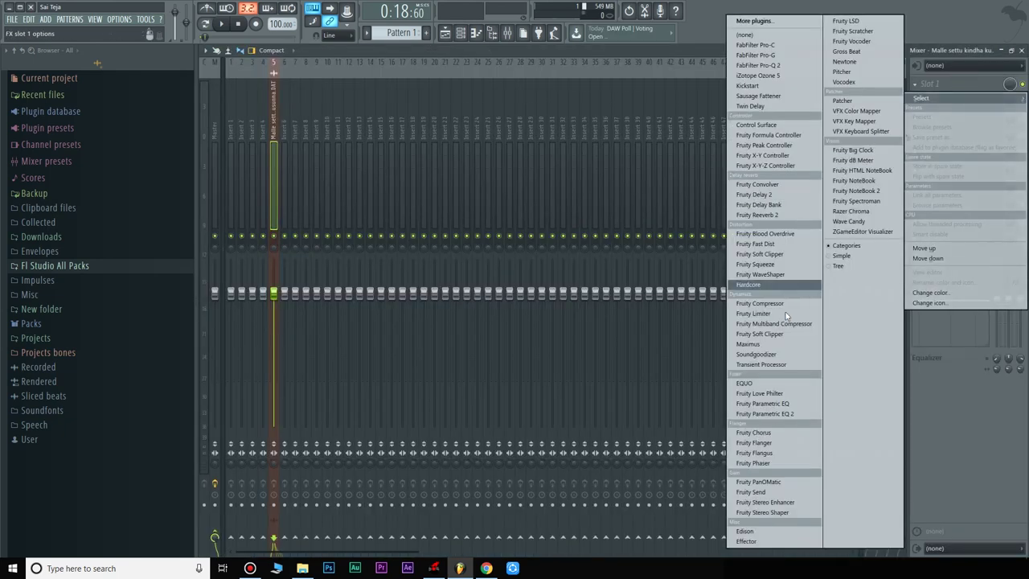
click(788, 413)
click(508, 118)
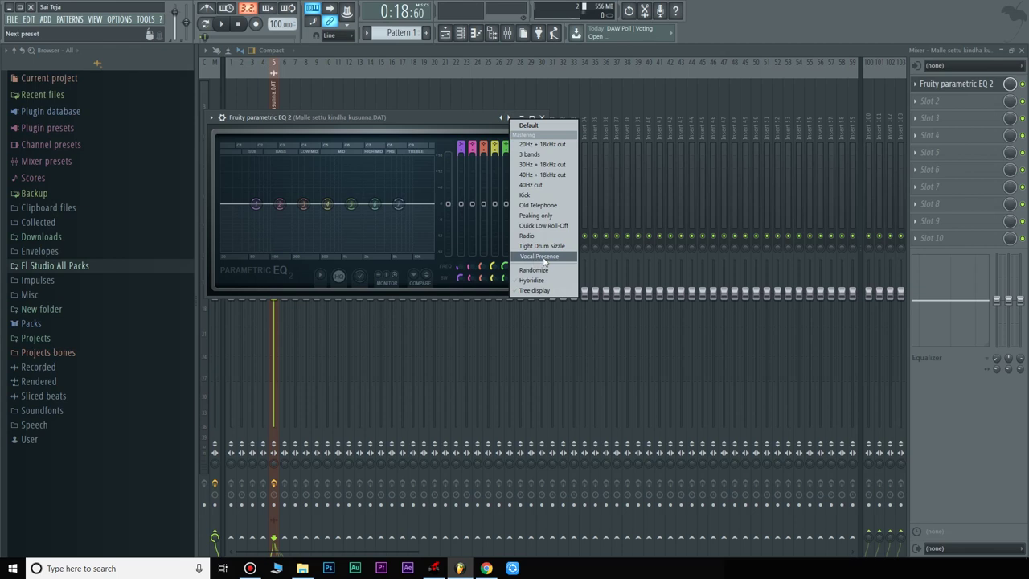
click(544, 257)
click(545, 118)
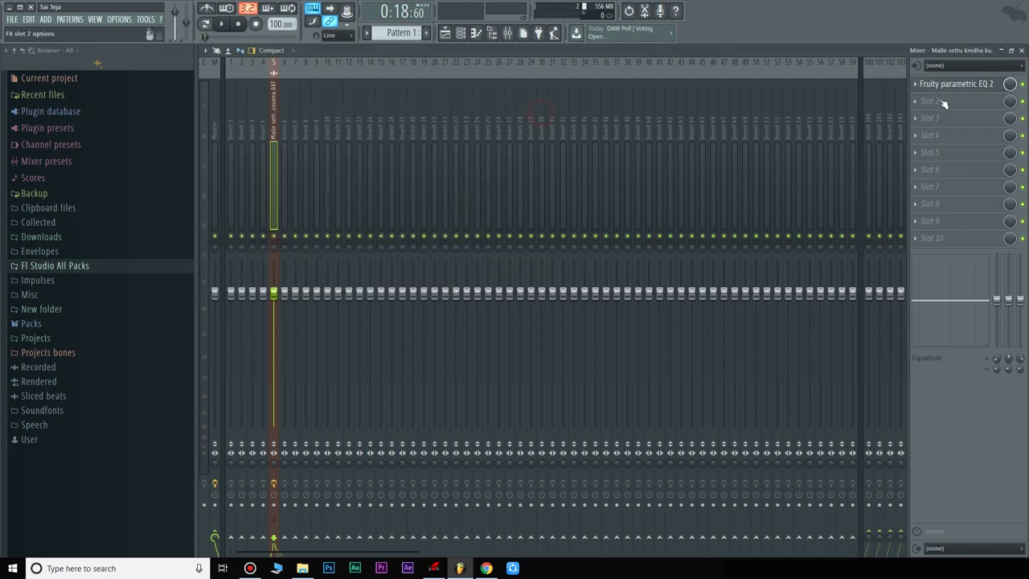
Add a second Fruity Parametric EQ 2 in slot 2 with the 20Hz + 18kHz cut preset and raise its low-cut frequency
click(943, 102)
click(785, 414)
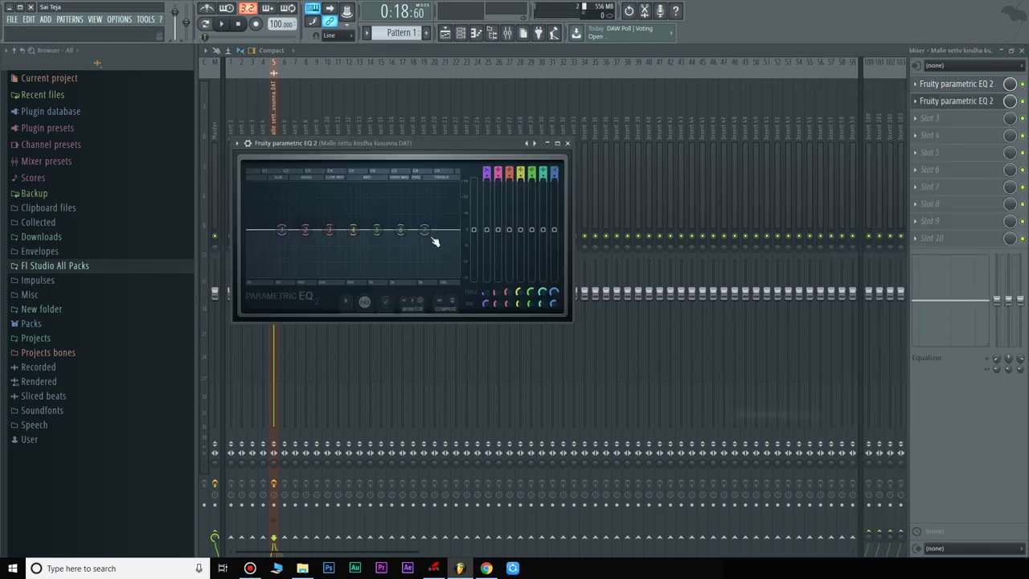
click(537, 144)
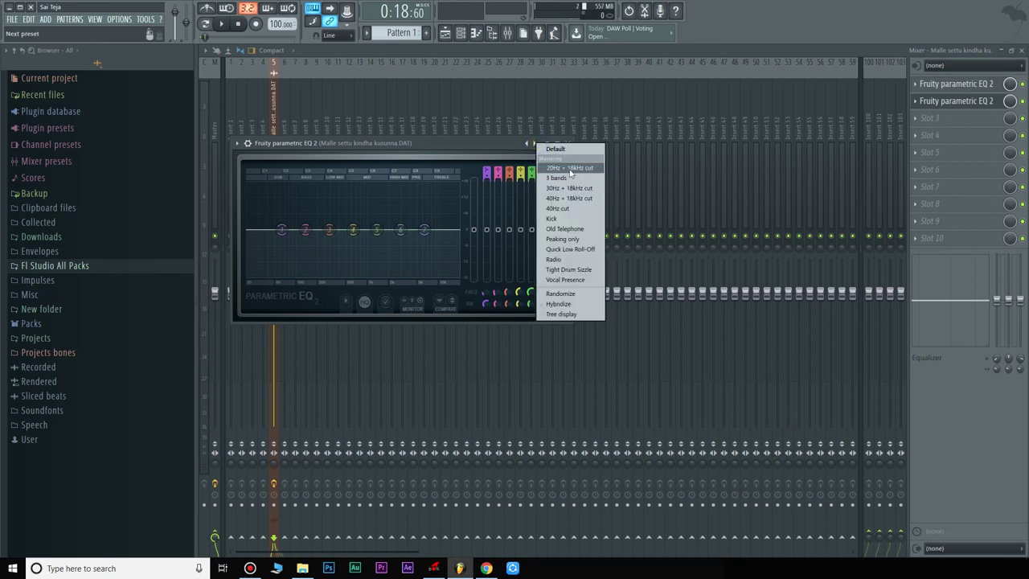
click(567, 167)
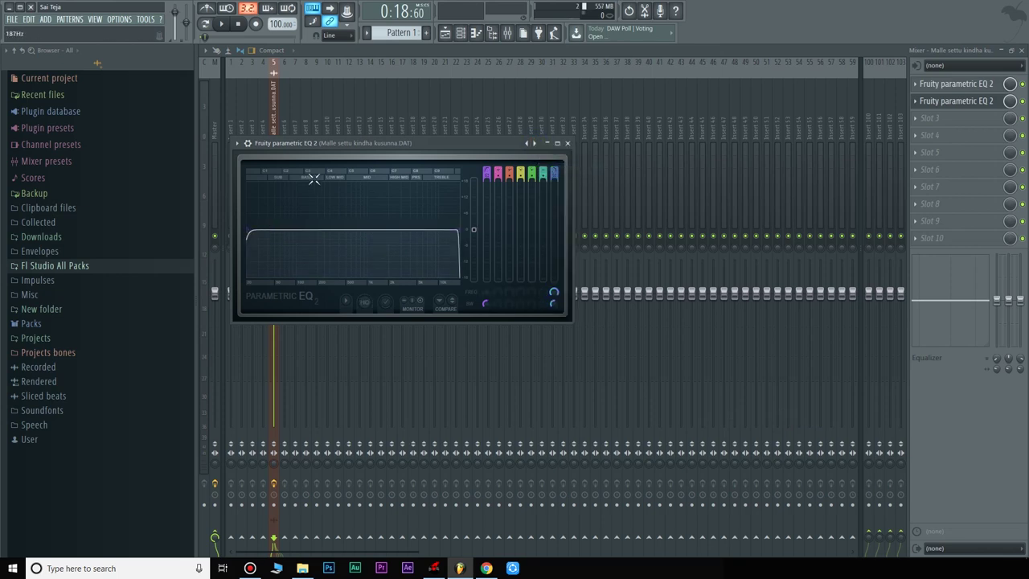
drag(251, 231, 303, 230)
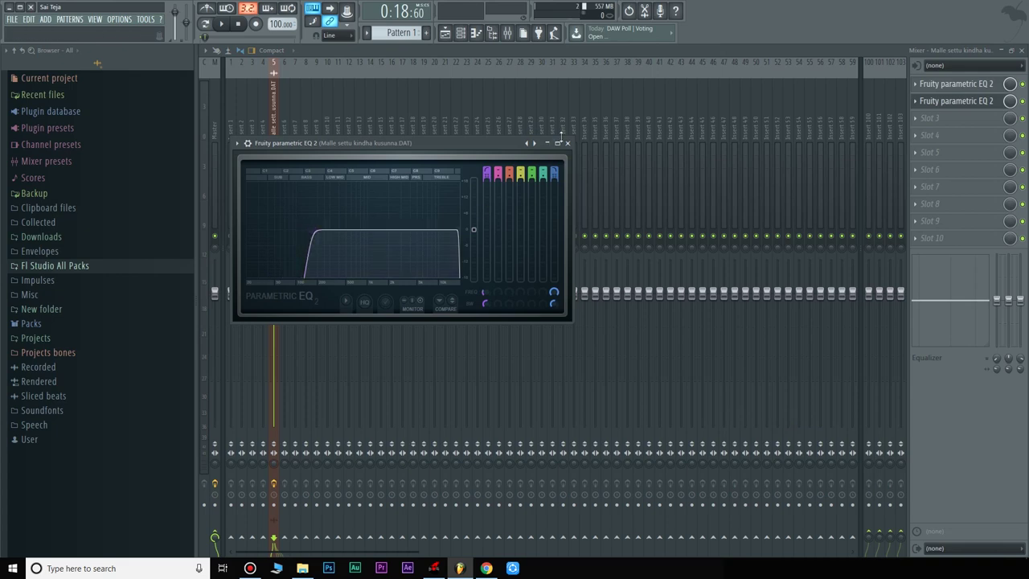
click(567, 143)
Add Fruity Reeverb 2 in slot 3, choose a preset for it and set its wet level to 18%
click(938, 118)
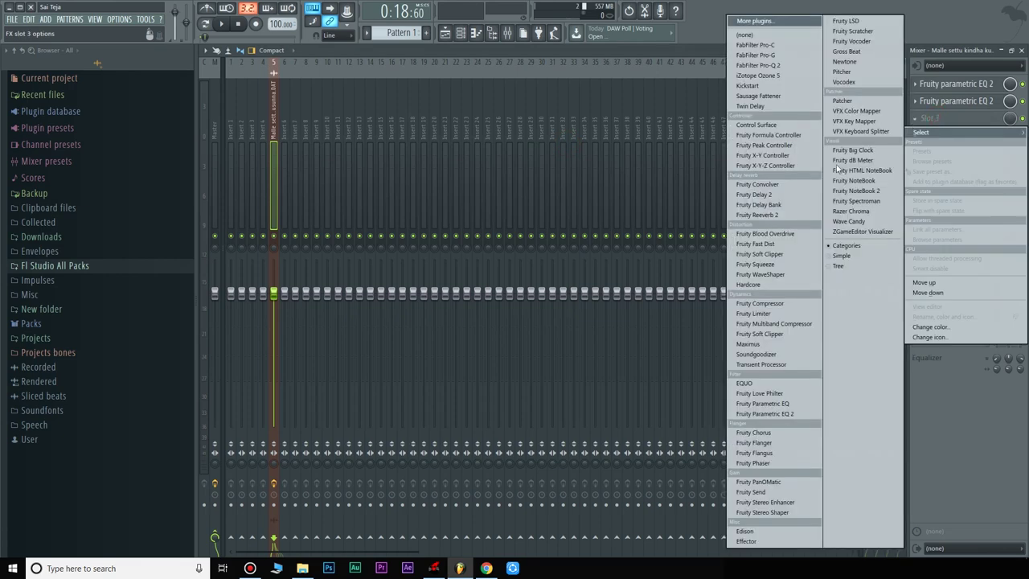
click(770, 216)
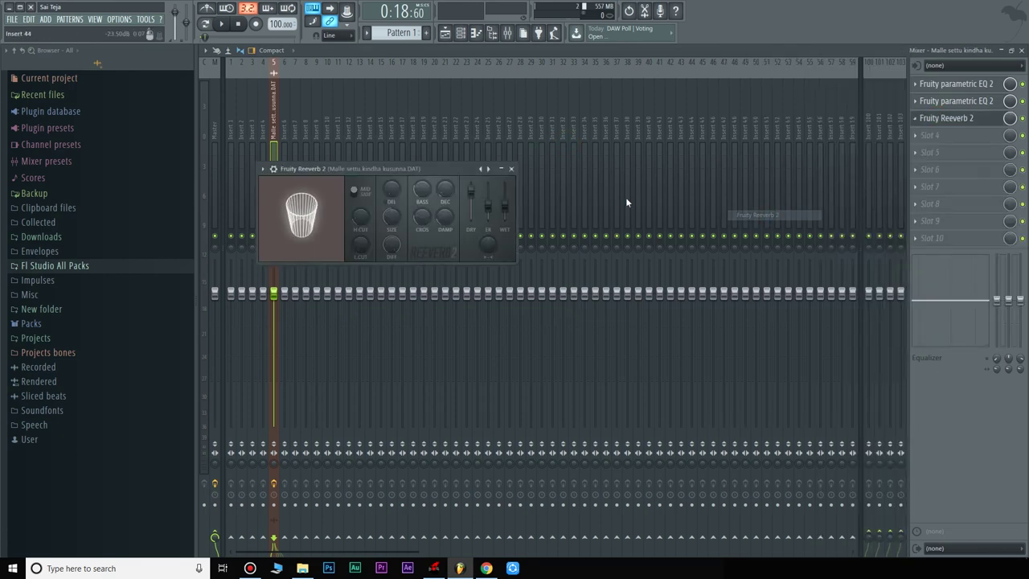
right_click(488, 169)
click(511, 188)
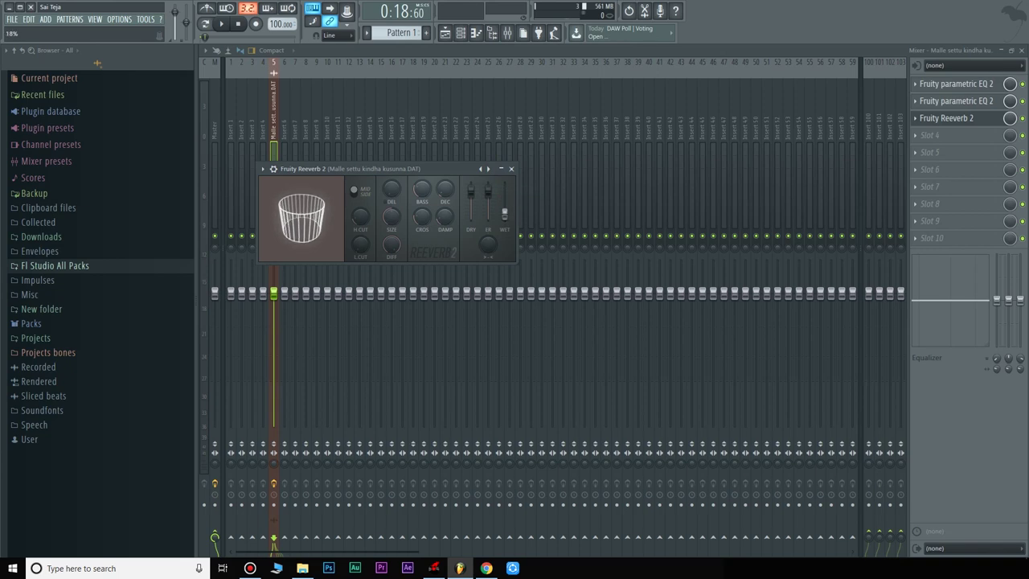
click(510, 168)
Lower the volume fader of the song's mixer insert, playing the song before and after to judge its sound
key(space)
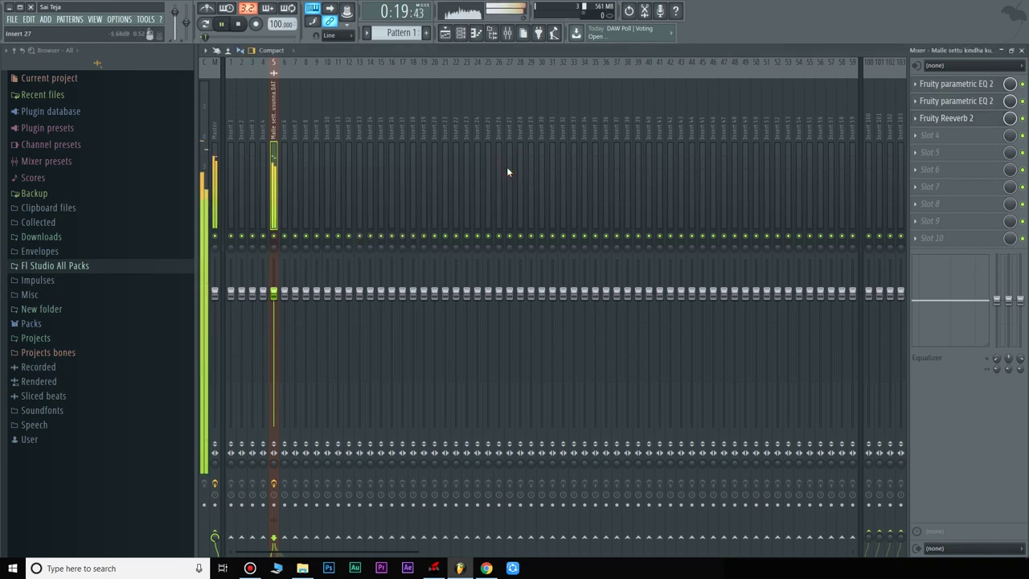
key(space)
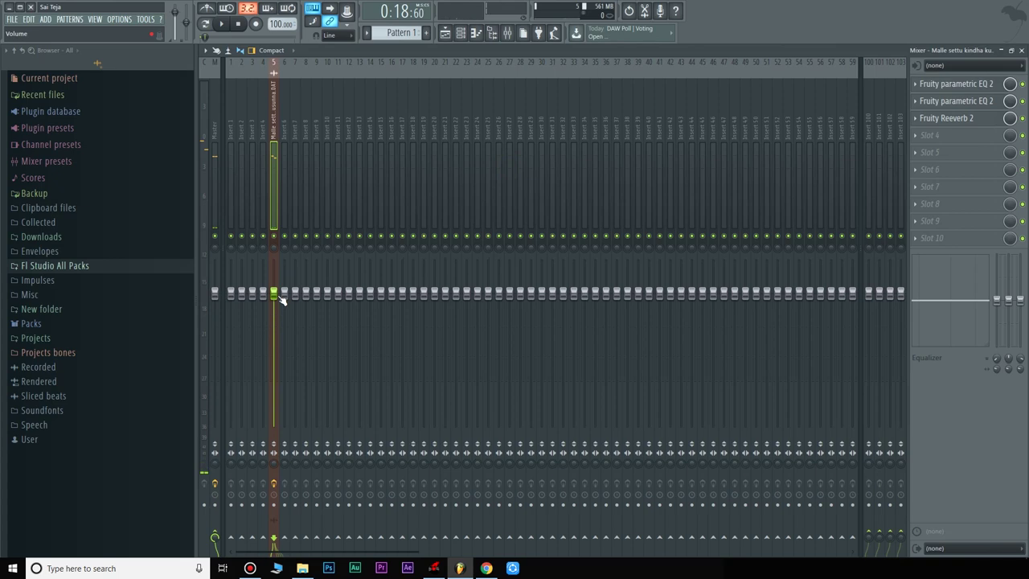
drag(273, 293, 273, 316)
click(1022, 50)
key(space)
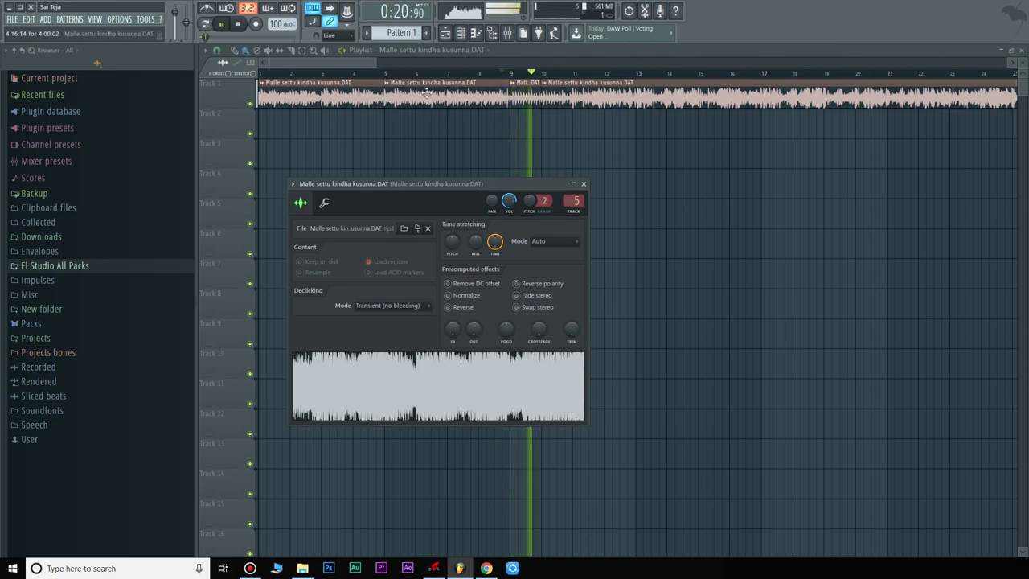
key(space)
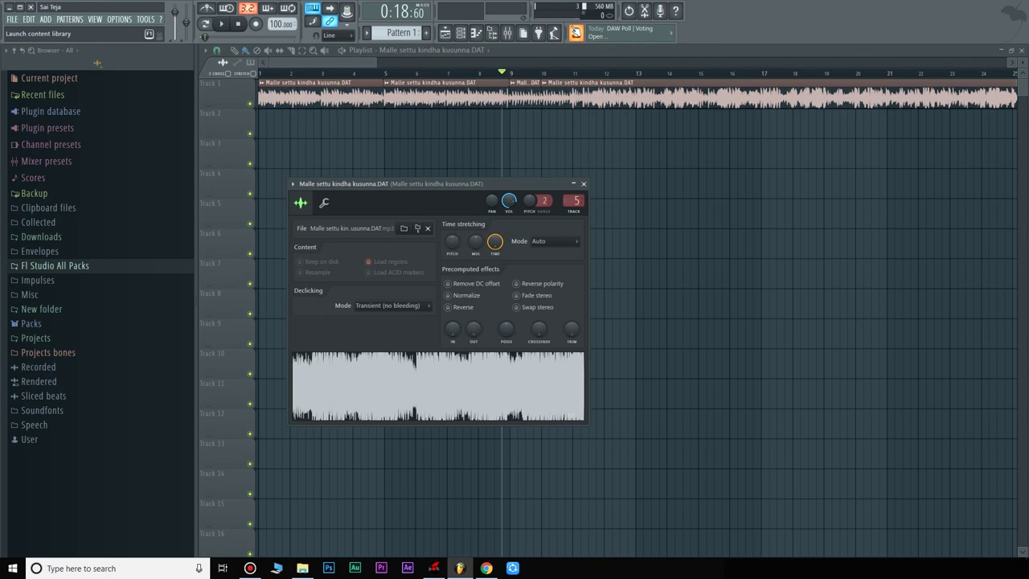
Close the song's channel settings and place the Gabbersing Beat loop on Track 2 starting at bar 11
scroll(574, 76, up, 8)
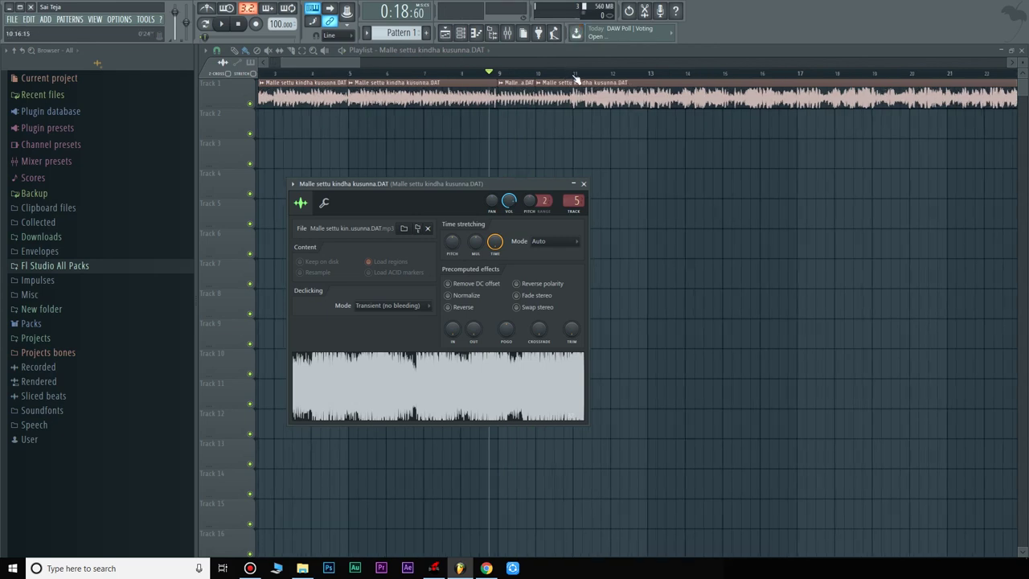
scroll(575, 78, up, 2)
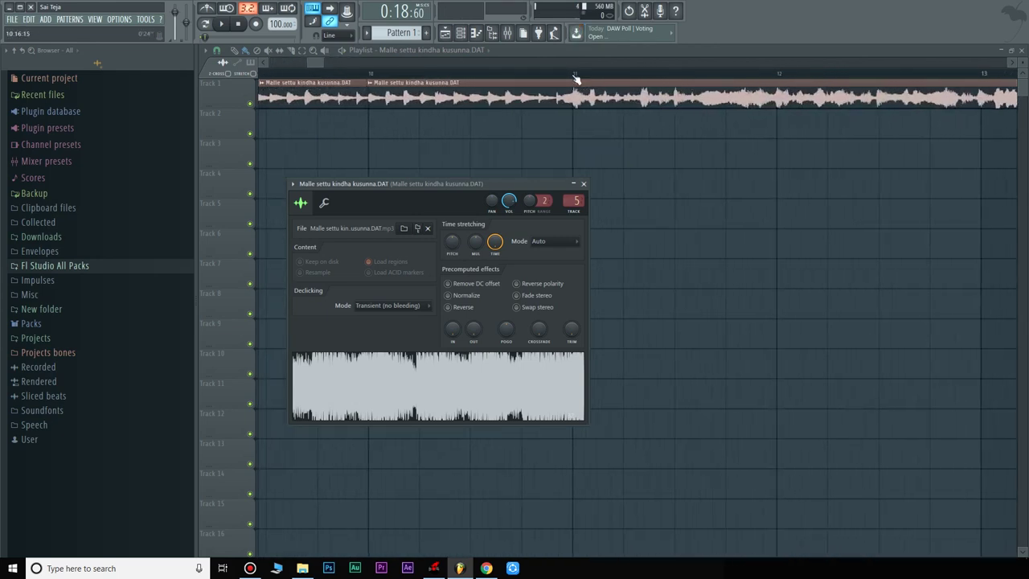
click(584, 185)
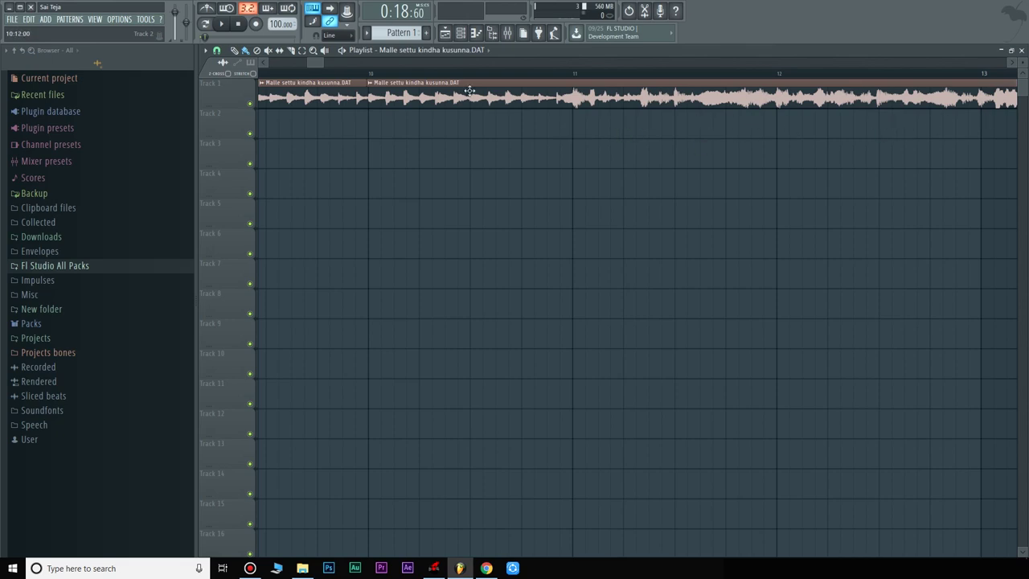
click(462, 34)
click(447, 365)
drag(442, 378, 576, 127)
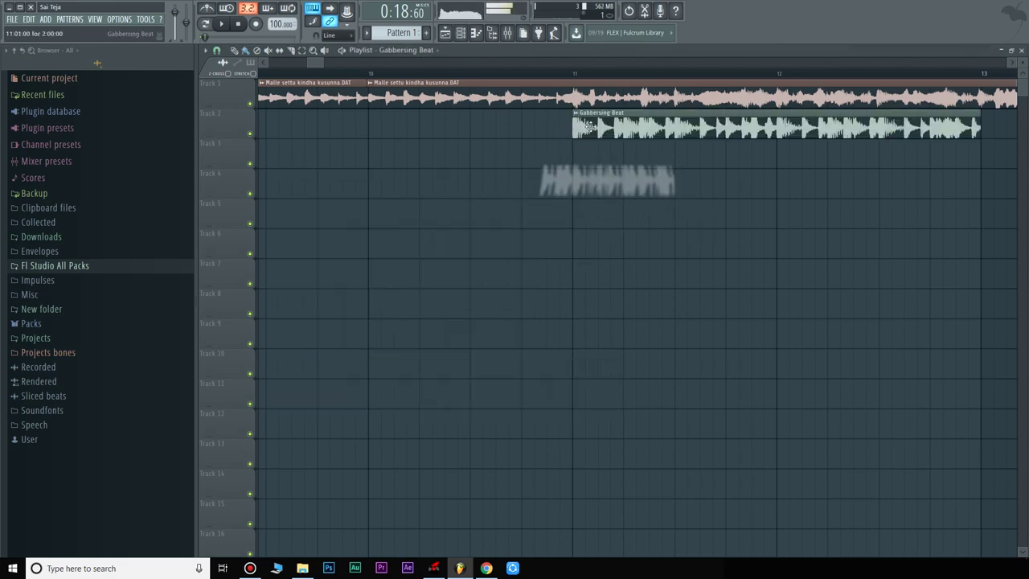
Play the project from midway between bars 10 and 11 to hear the beat loop's entry against the song
key(space)
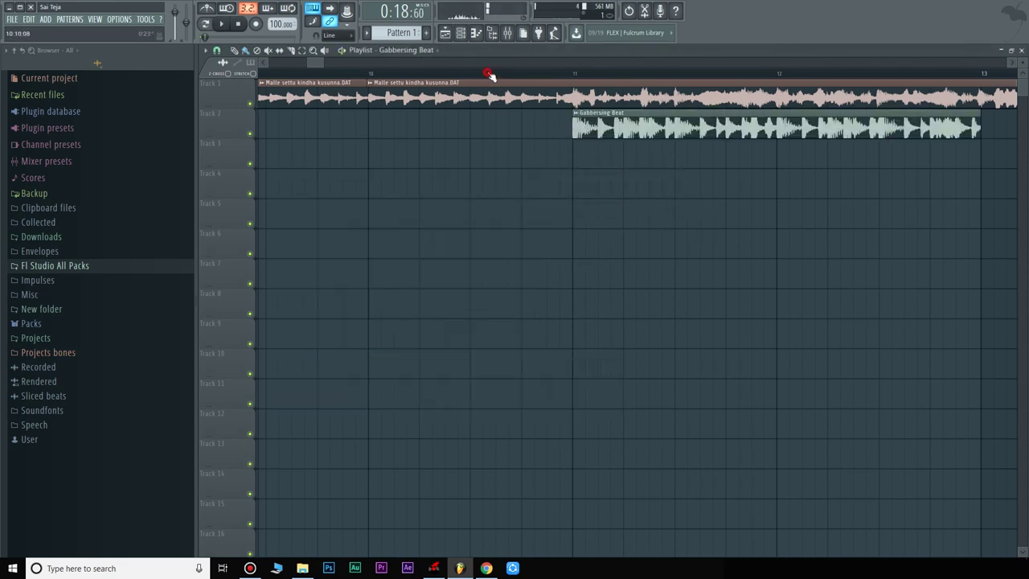
click(487, 74)
scroll(489, 73, down, 4)
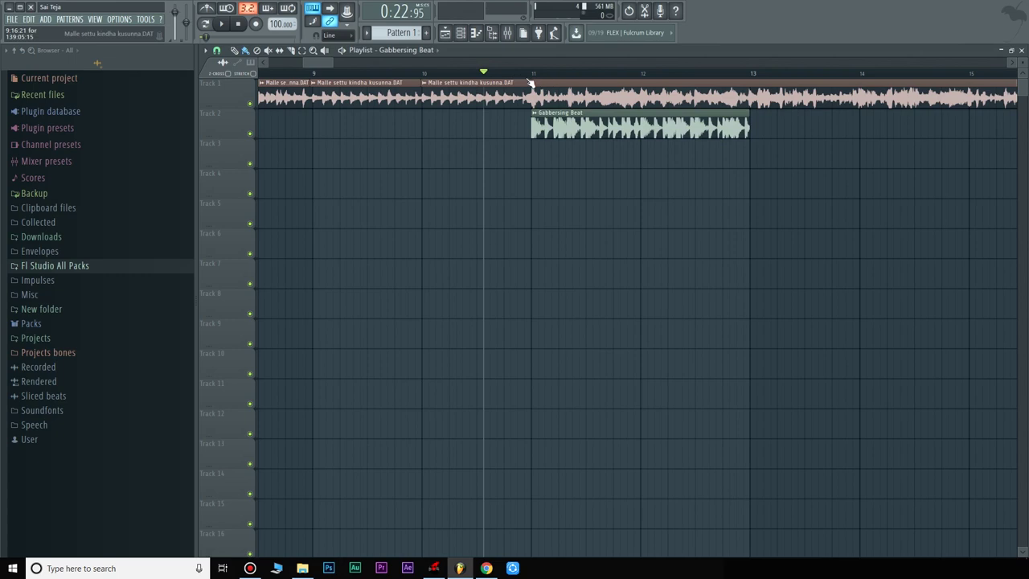
key(space)
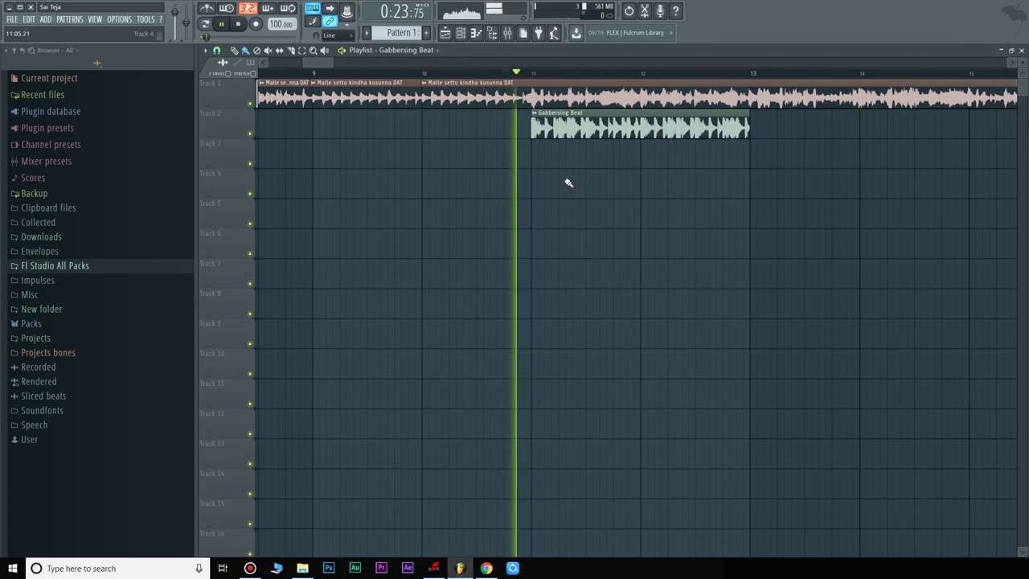
key(space)
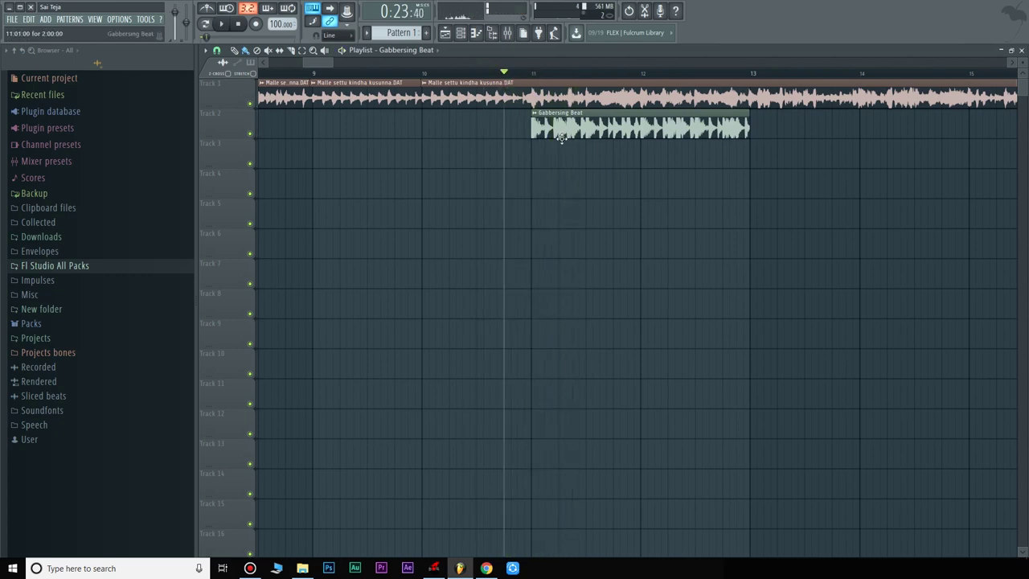
Route the Gabbersing Beat channel to mixer insert 6 and lower its fader to 64% while the project plays
double_click(589, 126)
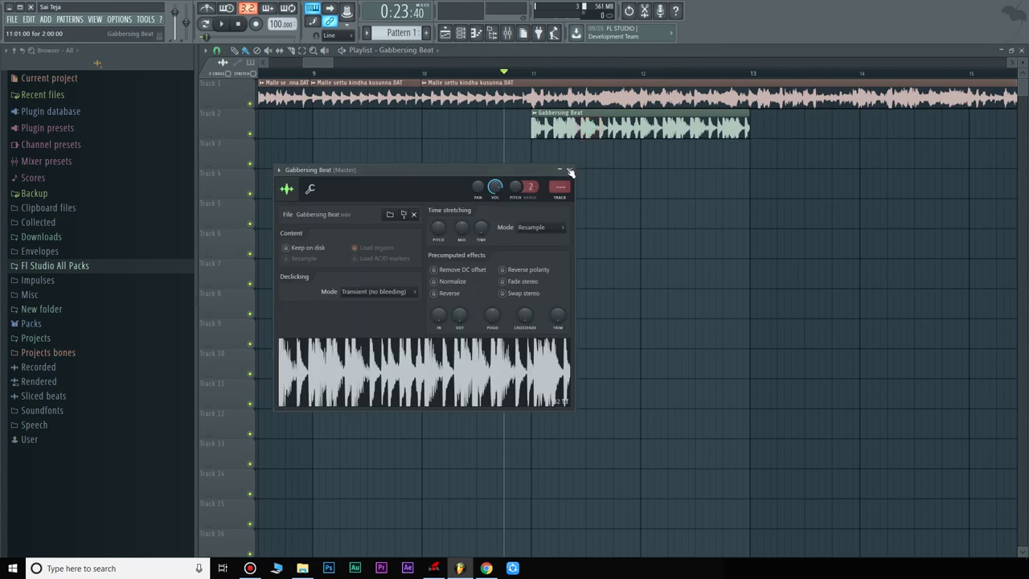
click(562, 201)
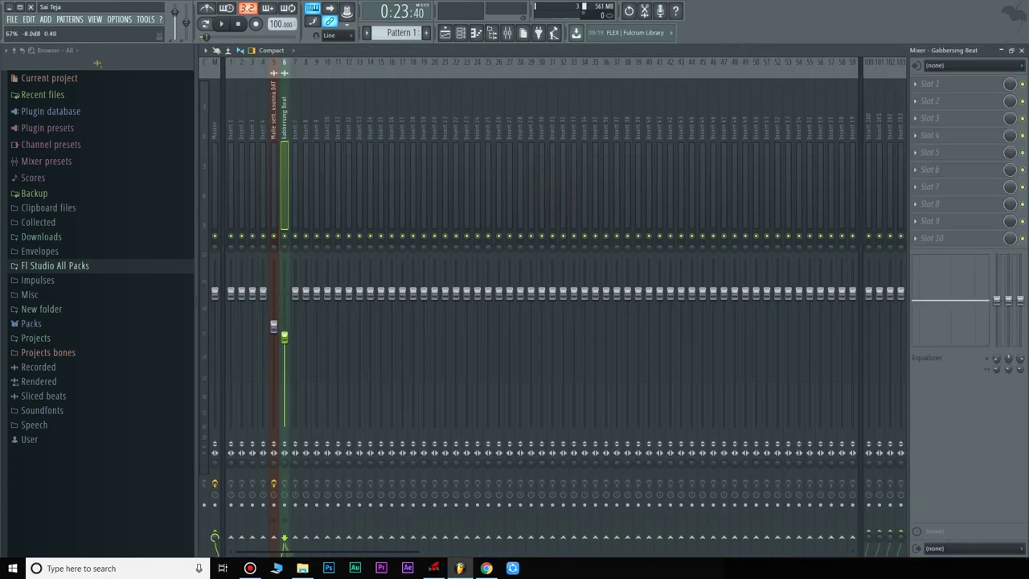
key(space)
drag(287, 340, 284, 340)
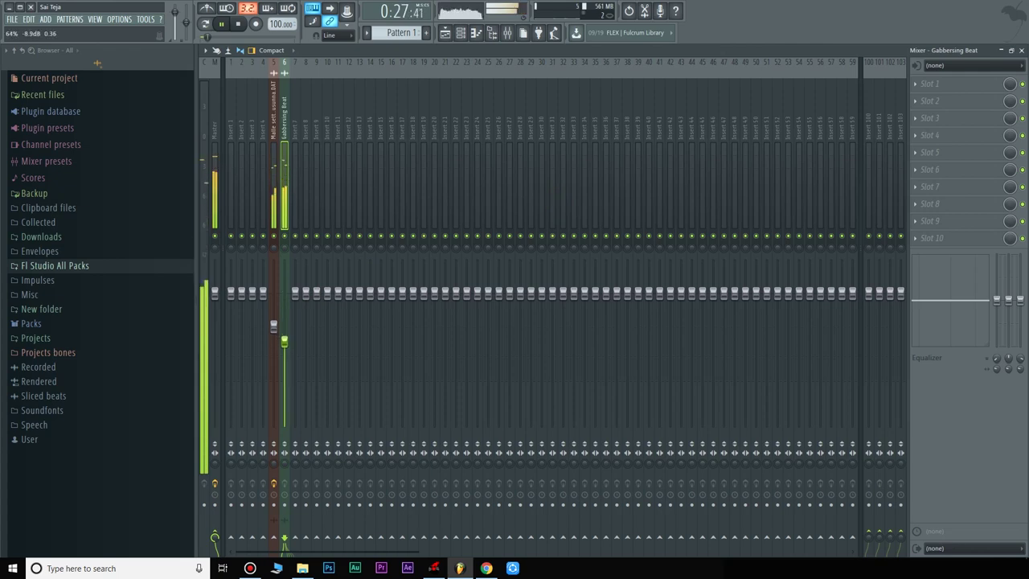
key(space)
click(1019, 51)
key(Escape)
scroll(760, 100, down, 1)
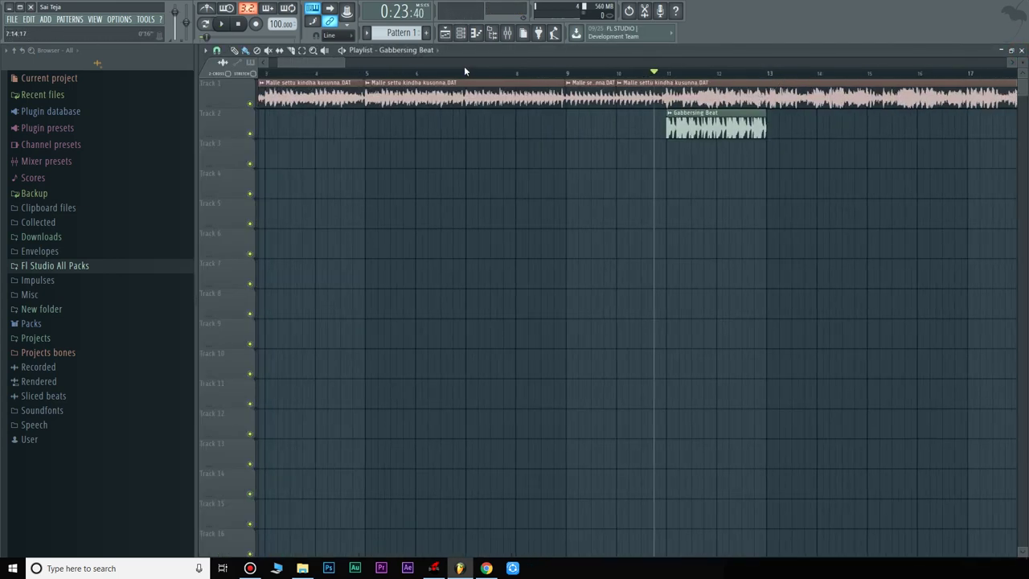
Repeat the Gabbersing Beat clip along Track 2 from bar 13 to bar 21 and play it with the song
drag(774, 129, 1026, 128)
scroll(882, 78, down, 1)
scroll(882, 78, right, 3)
key(space)
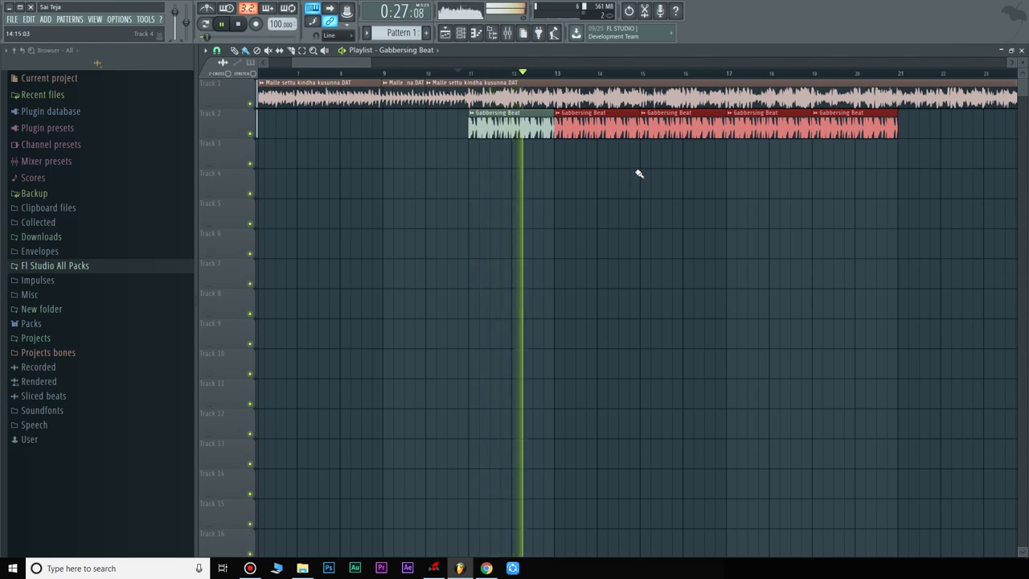
click(678, 175)
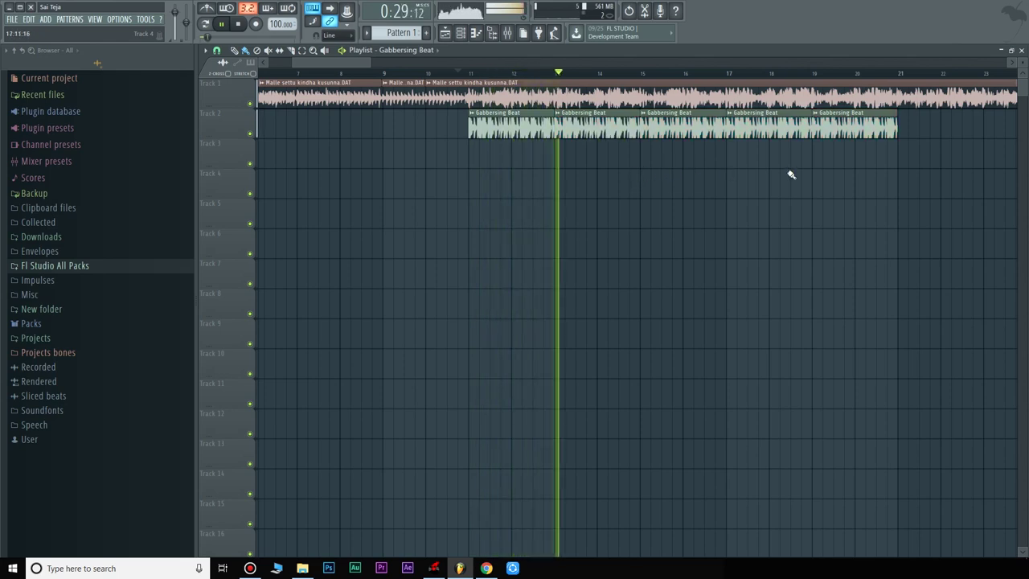
key(space)
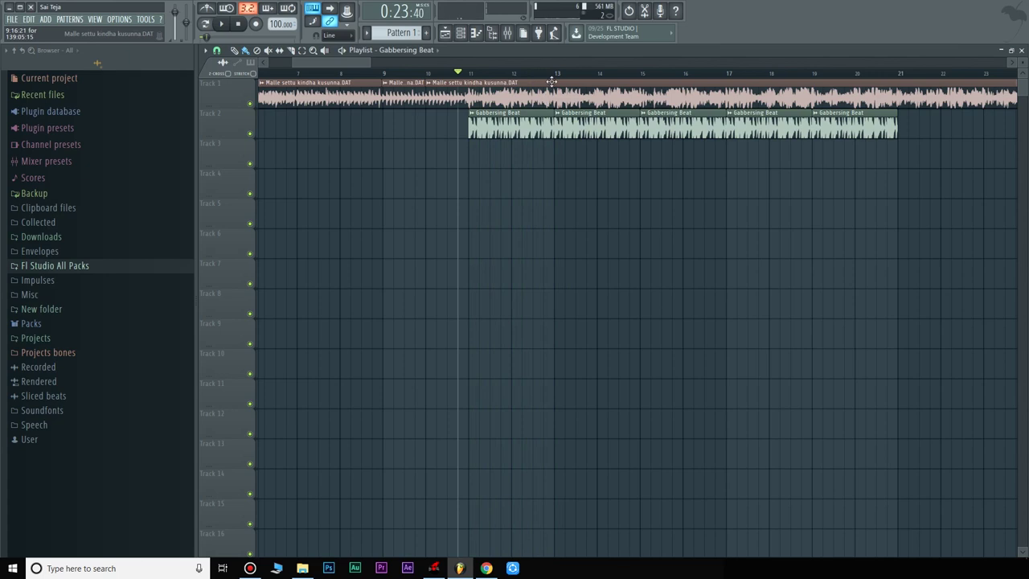
Slice the song clip just before bar 13 and slip the audio so its beat meets the bar line
scroll(559, 76, up, 5)
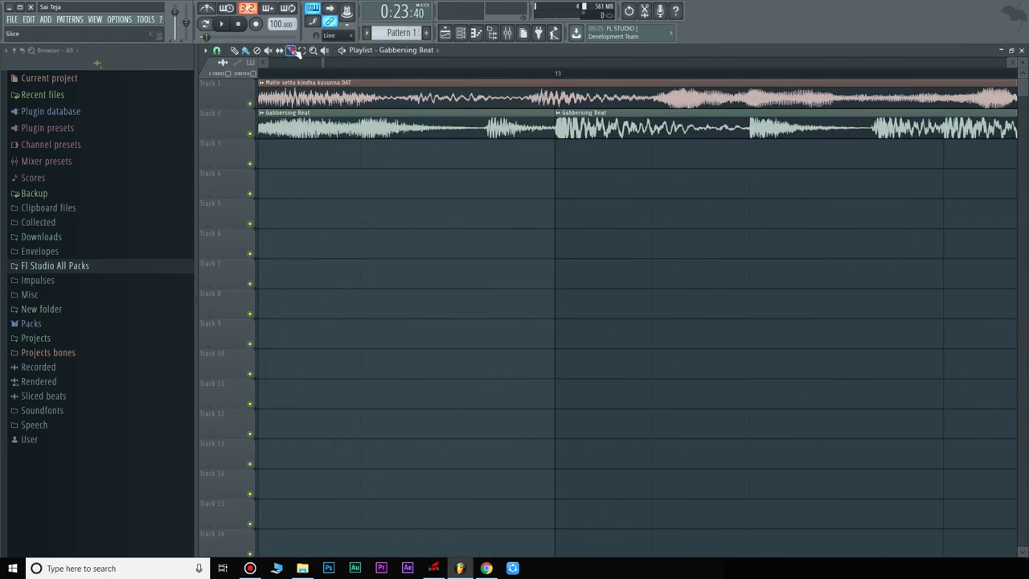
drag(519, 83, 520, 83)
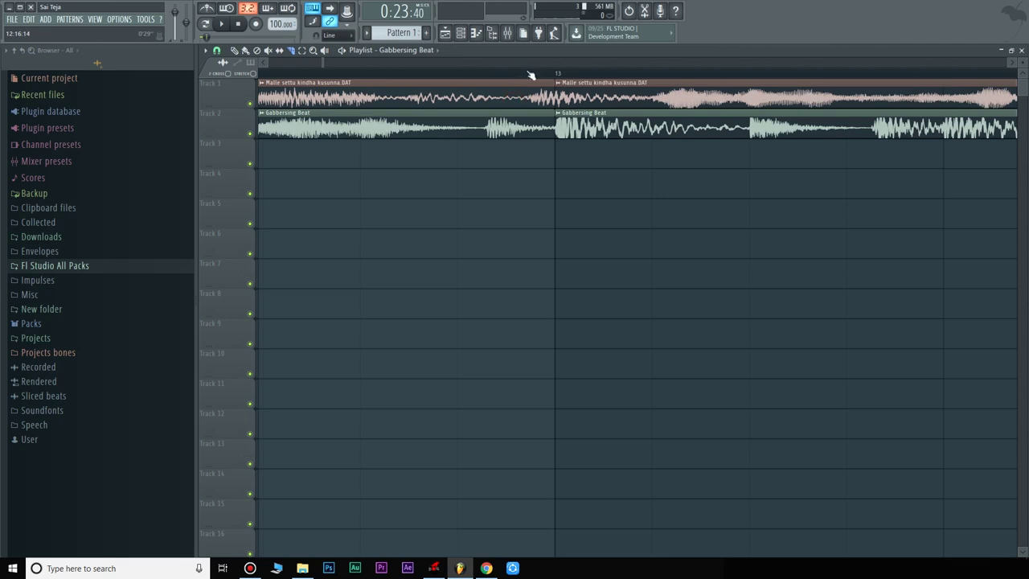
key(ctrl+z)
scroll(534, 78, up, 1)
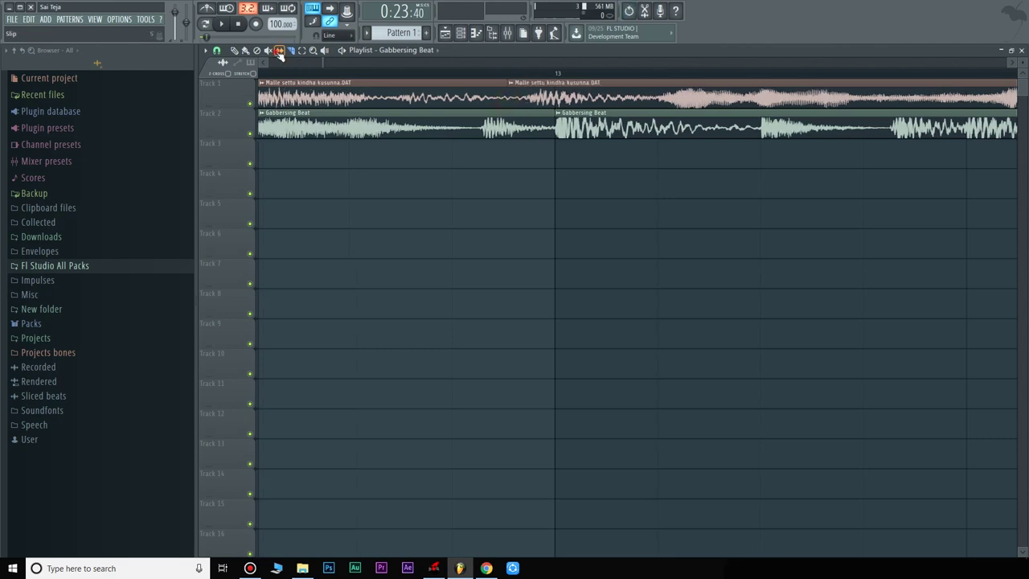
drag(551, 102, 578, 100)
Play the section from between bars 12 and 13 to check the song's timing against the beat loop
scroll(565, 78, up, 2)
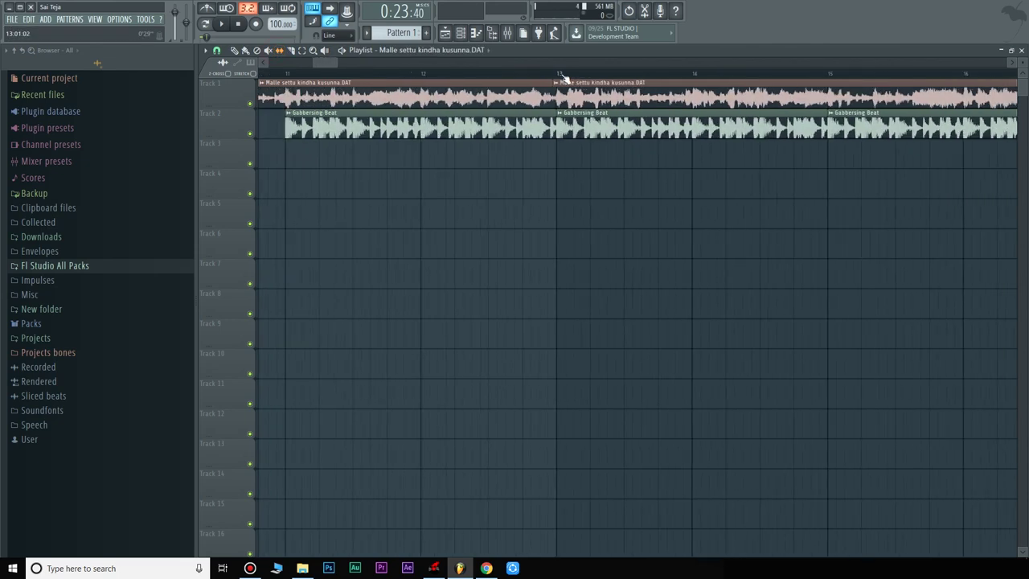
drag(492, 79, 509, 76)
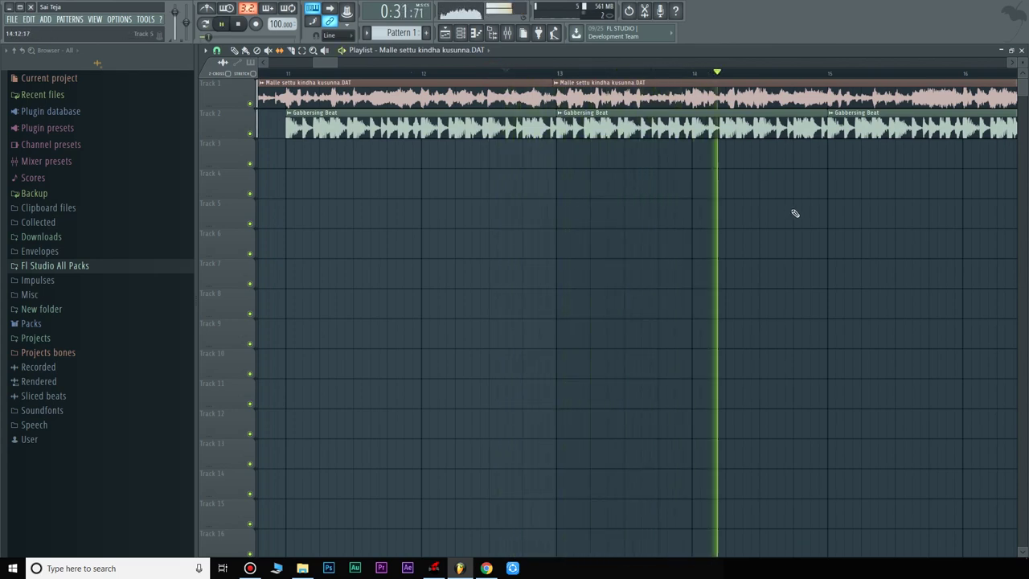
key(space)
scroll(792, 81, down, 4)
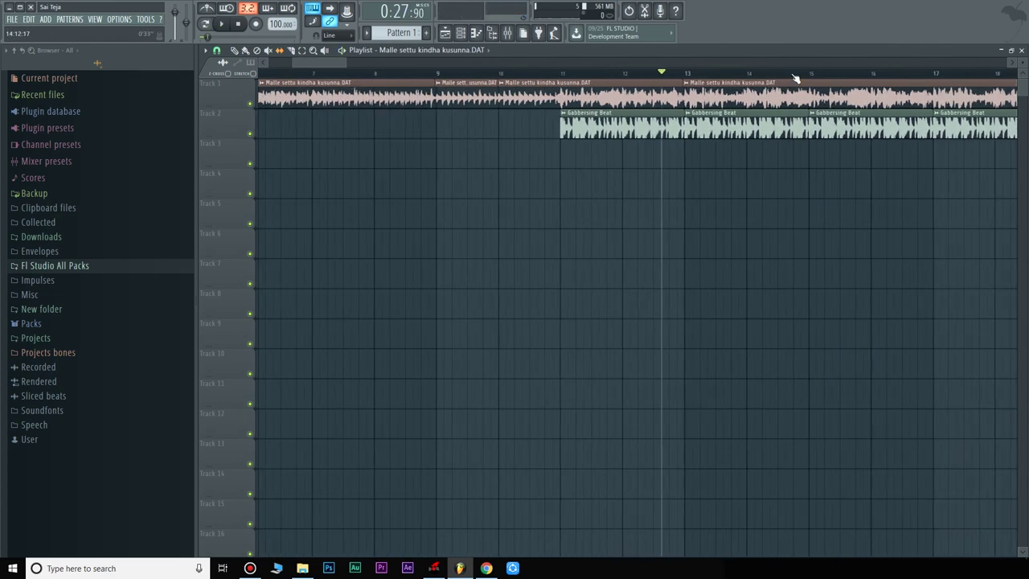
Play the song clip from about bar 24 to listen for where its section ends near bar 27
scroll(794, 78, down, 4)
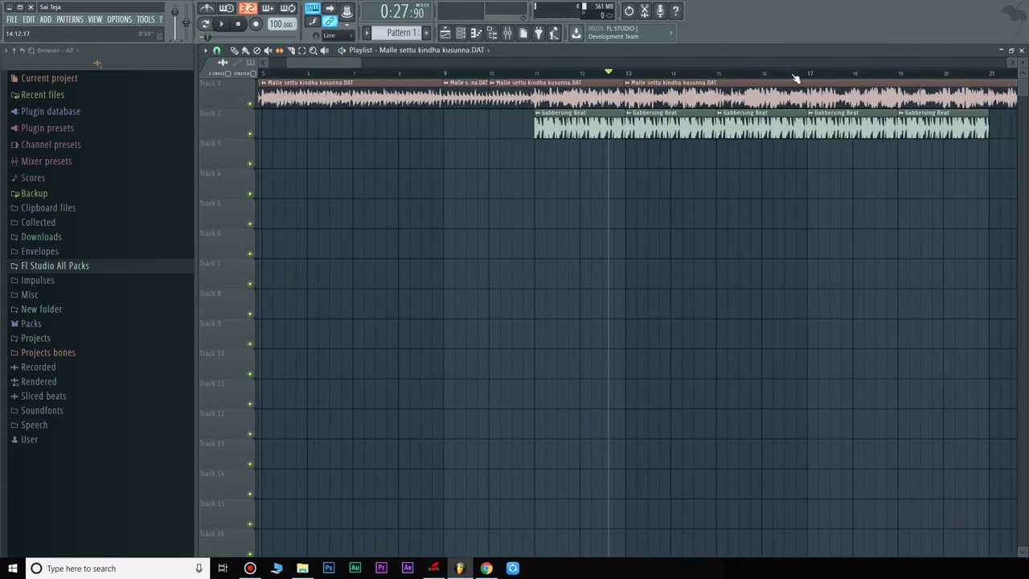
scroll(794, 78, down, 4)
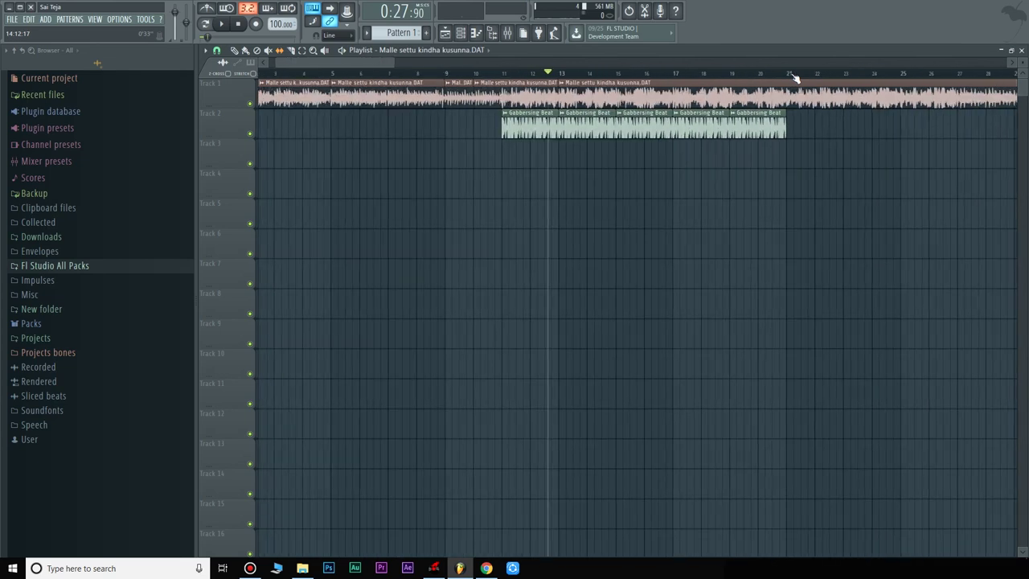
scroll(796, 78, right, 1)
drag(770, 75, 915, 82)
scroll(915, 74, up, 3)
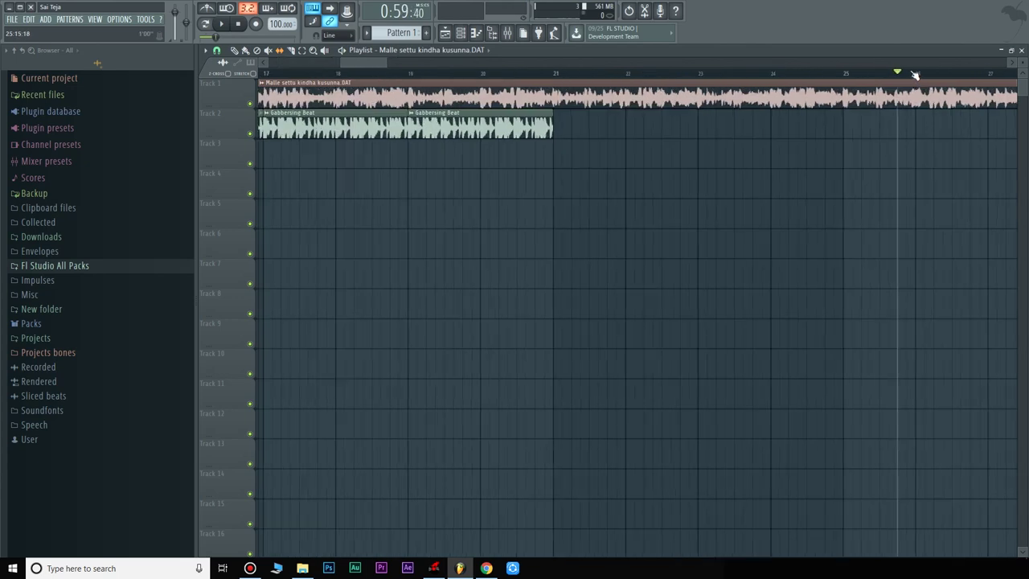
click(773, 73)
key(space)
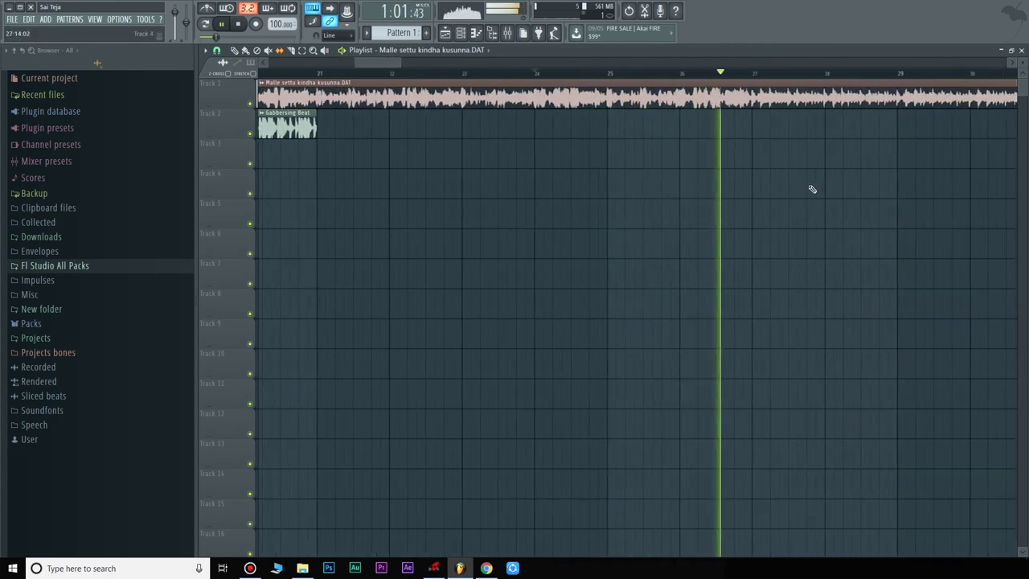
key(space)
Slice the song clip at the beat just before bar 27 and delete the part that follows the cut
scroll(757, 75, up, 10)
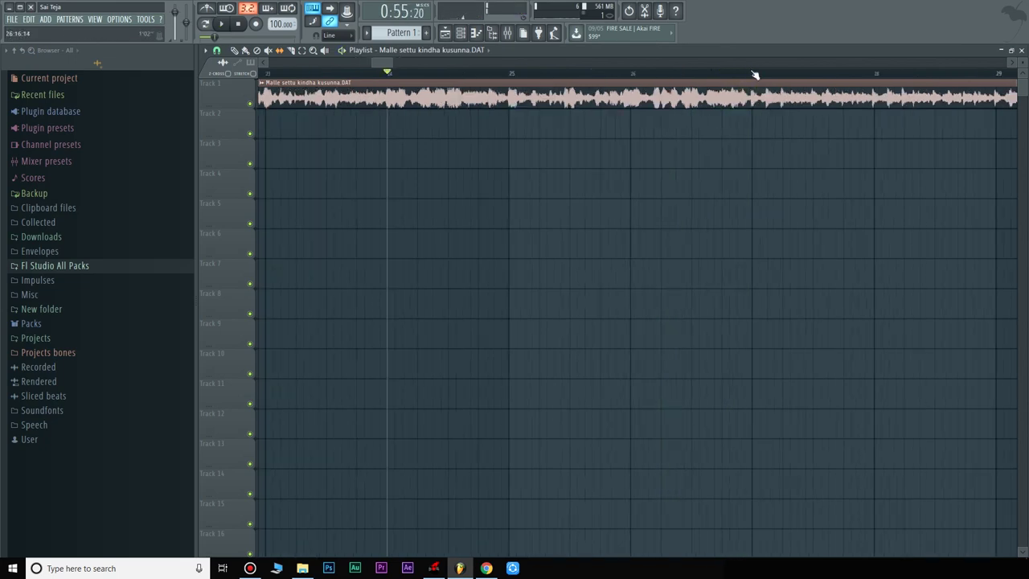
scroll(755, 75, up, 2)
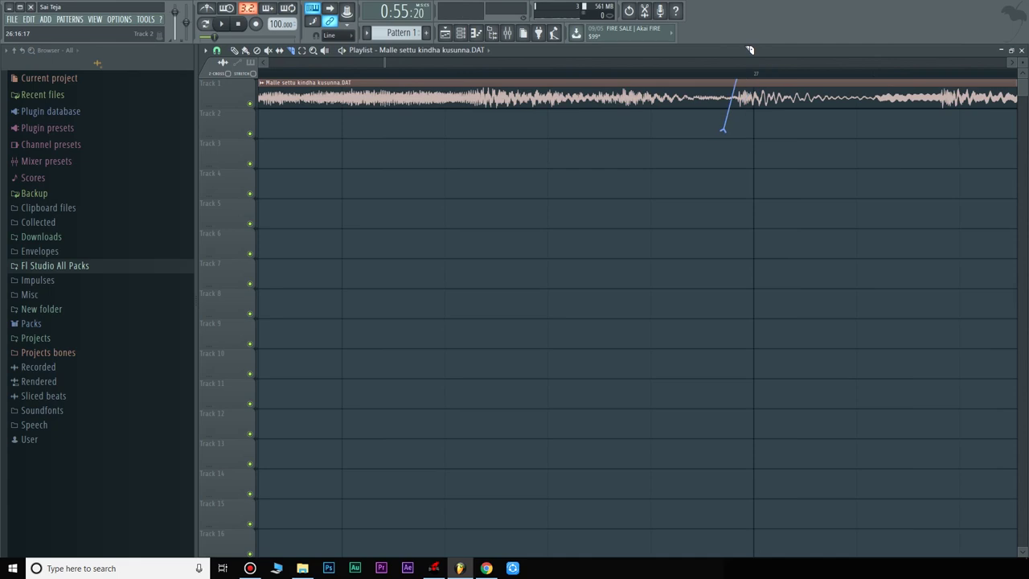
drag(759, 49, 755, 68)
scroll(759, 77, down, 4)
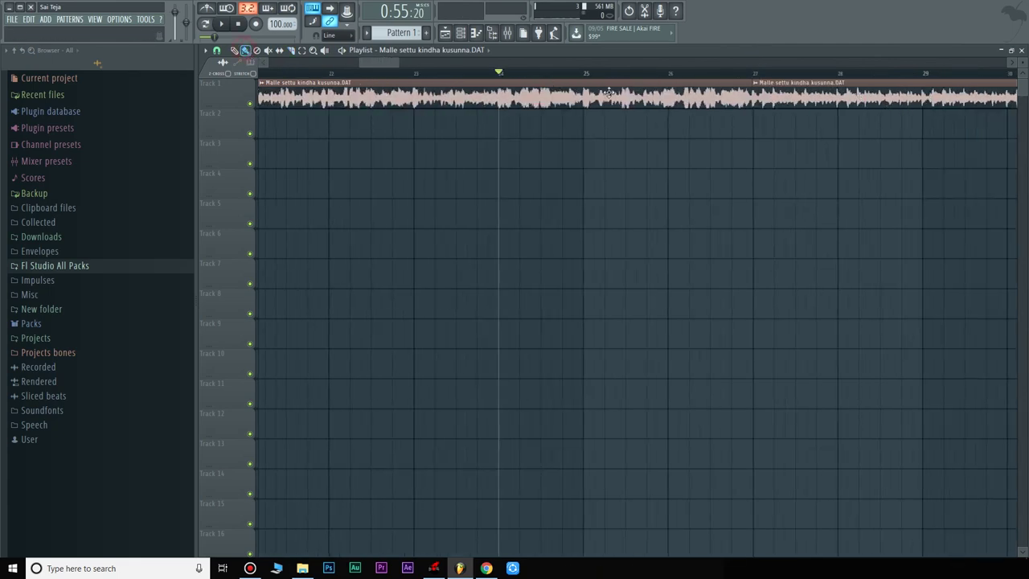
right_click(812, 92)
Set the song playback position just before bar 11, where the Gabbersing Beat clips begin
scroll(781, 83, down, 5)
scroll(781, 83, down, 4)
scroll(566, 229, up, 5)
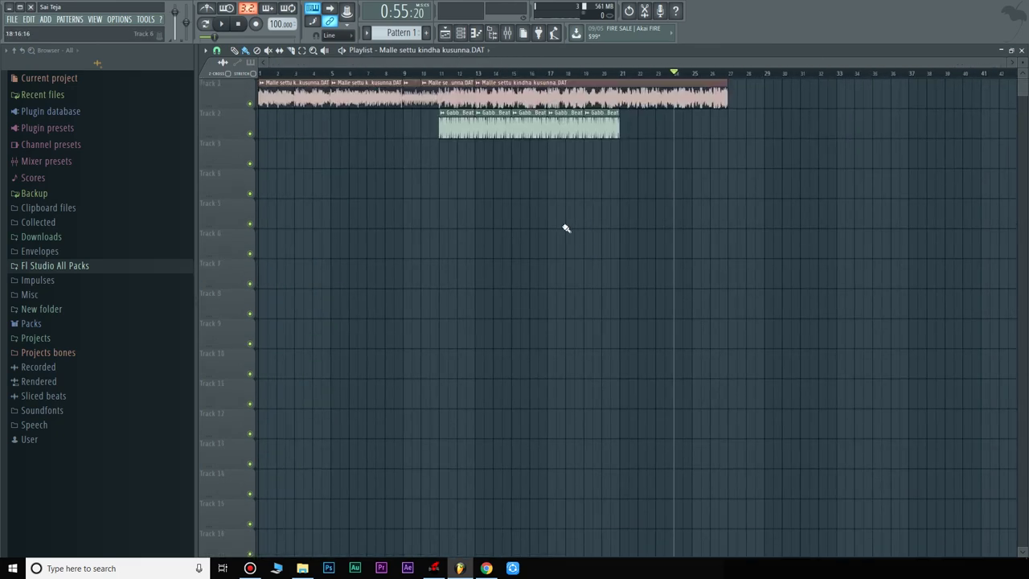
click(437, 75)
scroll(437, 75, up, 6)
scroll(877, 75, down, 3)
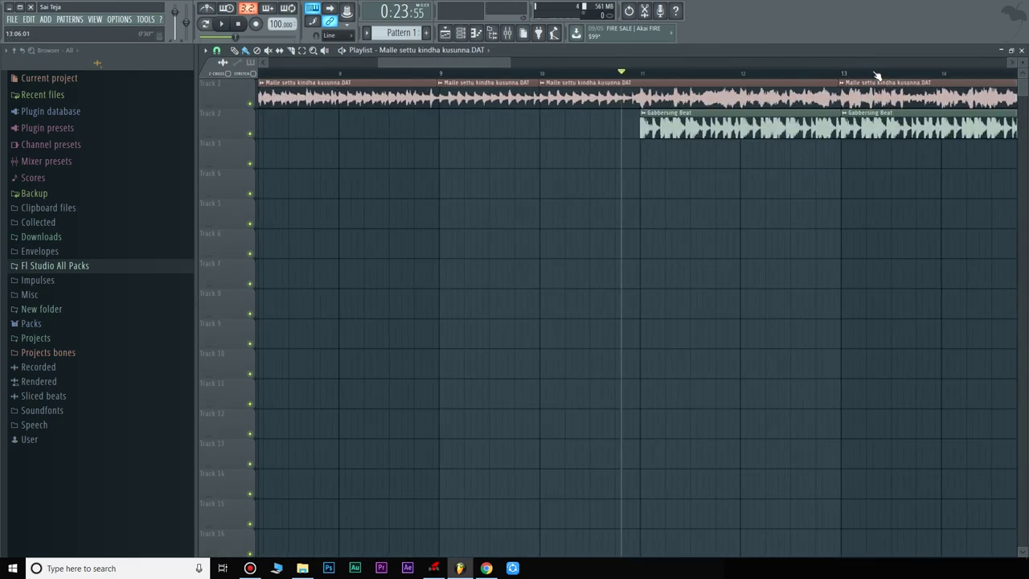
drag(486, 63, 514, 100)
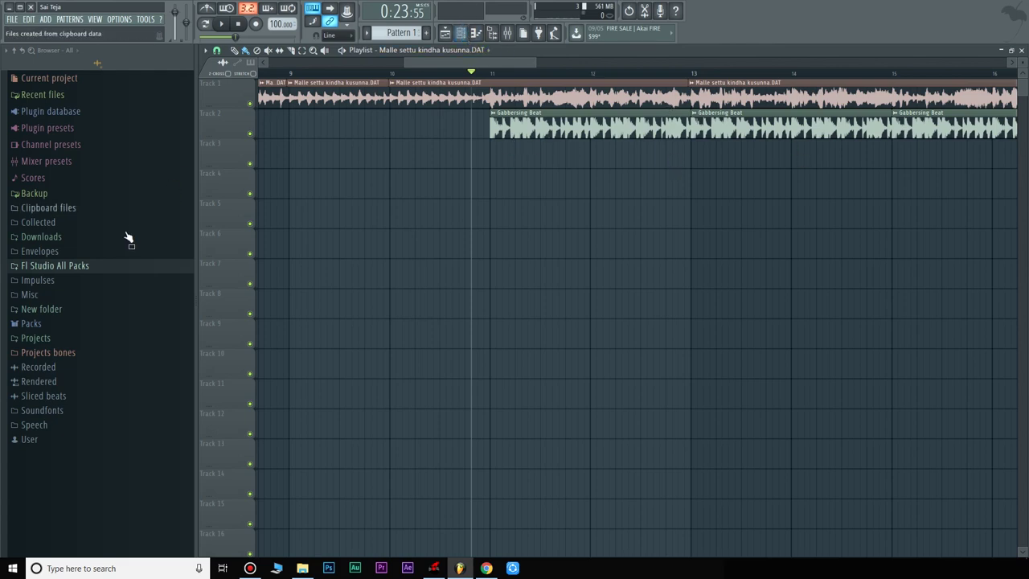
Browse Fl Studio All Packs to Vengeance Electroshock Vol.2, VES2 Bassdrums, and pick VES2 Bassdrum 019
click(102, 267)
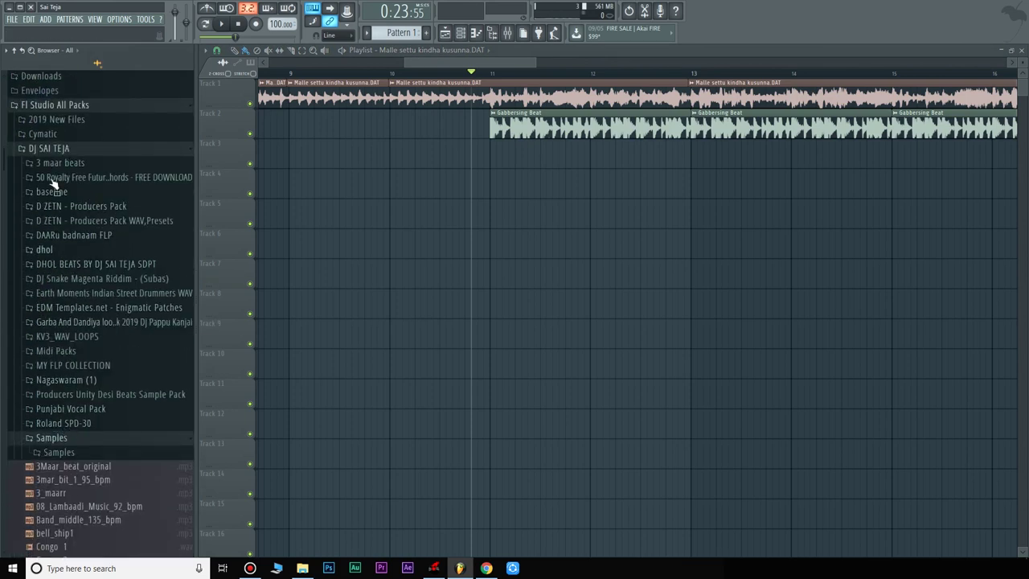
click(62, 149)
click(97, 335)
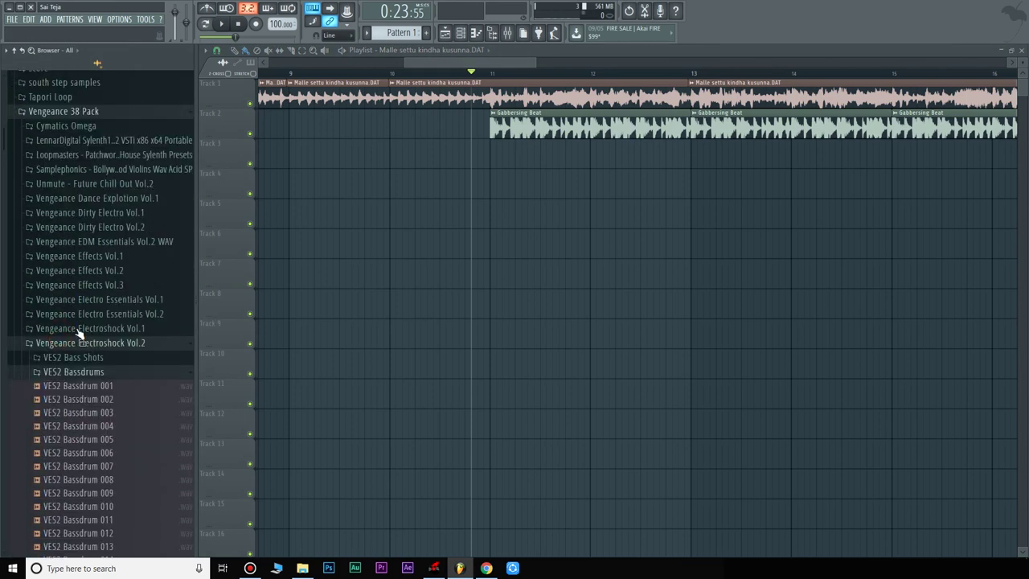
scroll(112, 402, down, 5)
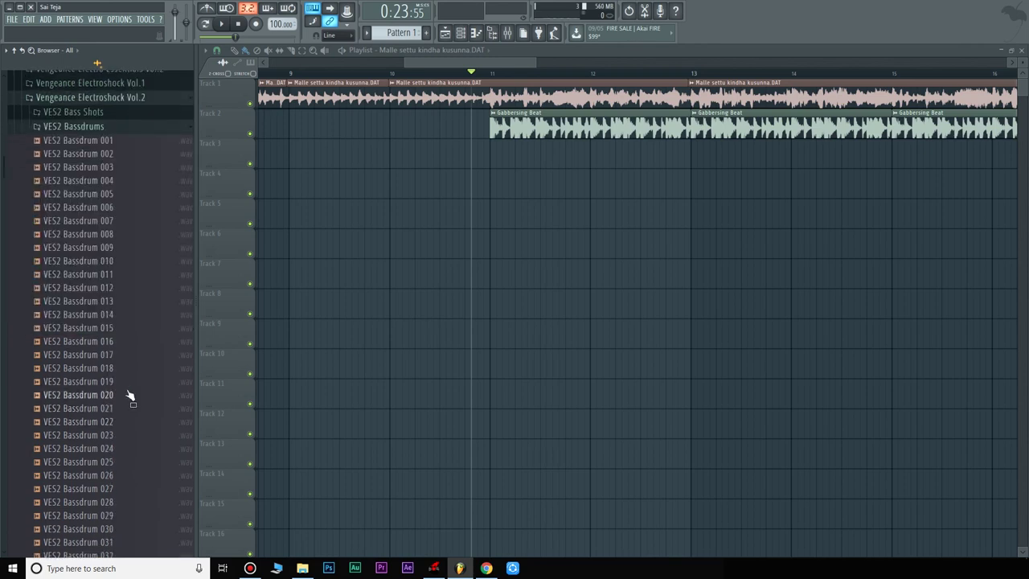
drag(87, 383, 470, 74)
Show the Unsorted channels in the channel rack and replace the Kick sample with VES2 Bassdrum 019
click(475, 34)
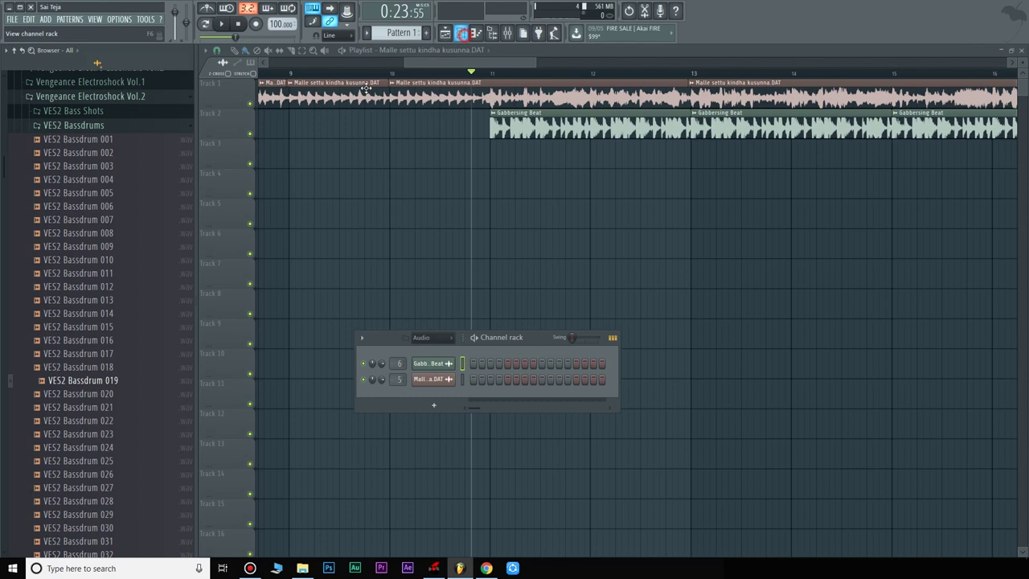
click(426, 338)
click(426, 375)
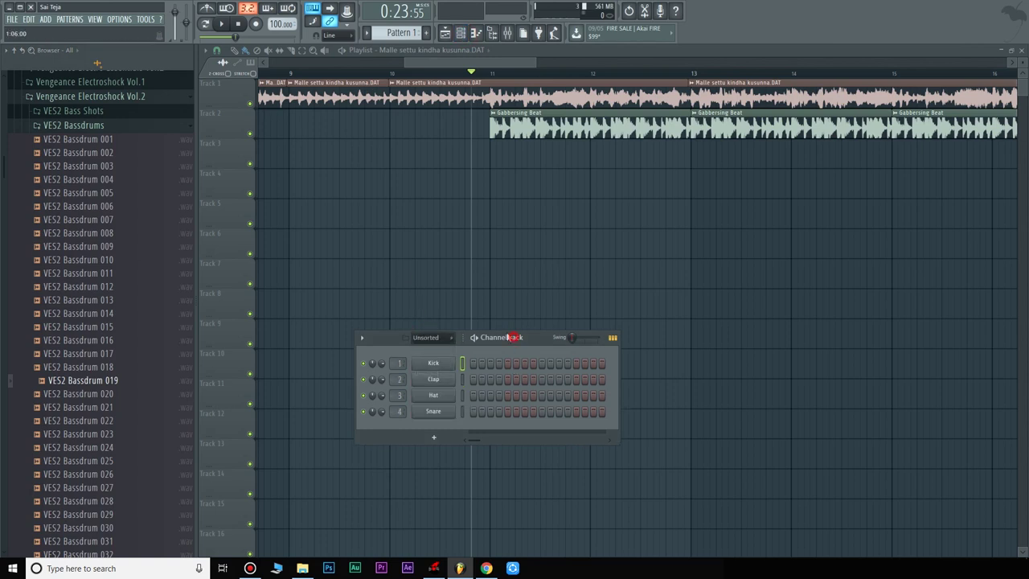
drag(64, 381, 415, 305)
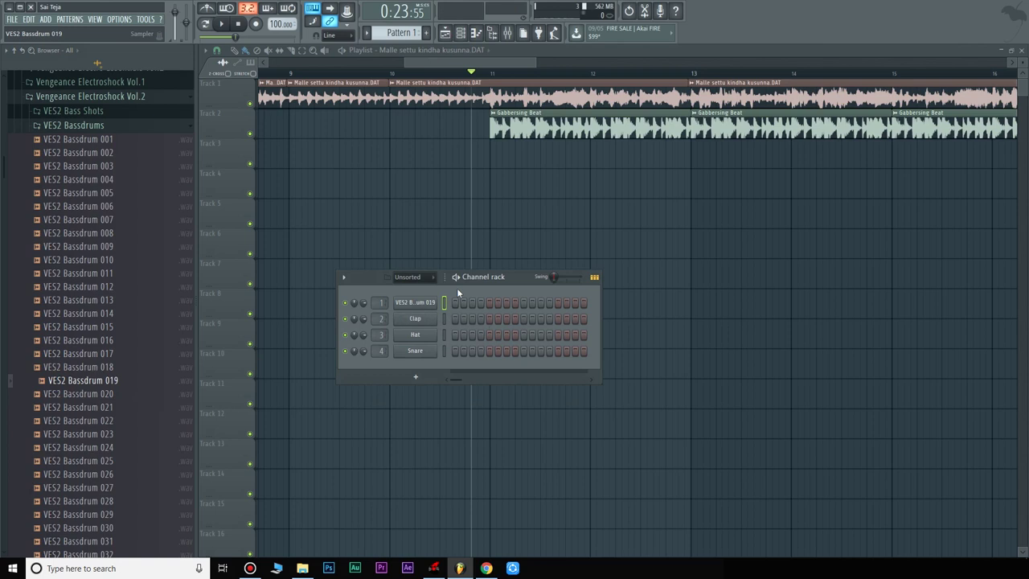
Paint Pattern 1 clips along Track 3 from bar 11 to bar 17 in the playlist
click(400, 32)
drag(492, 156, 1015, 153)
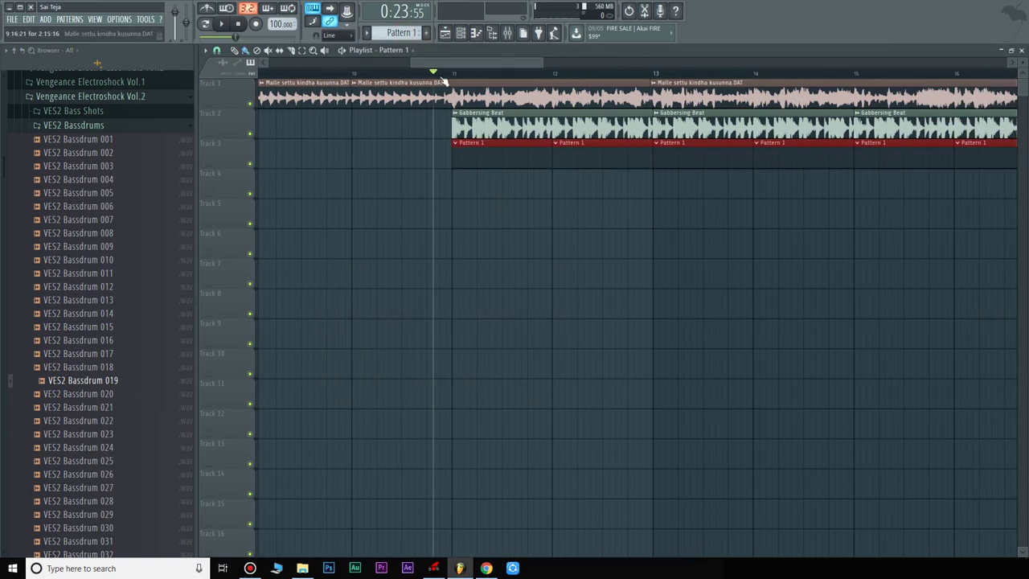
scroll(452, 75, up, 5)
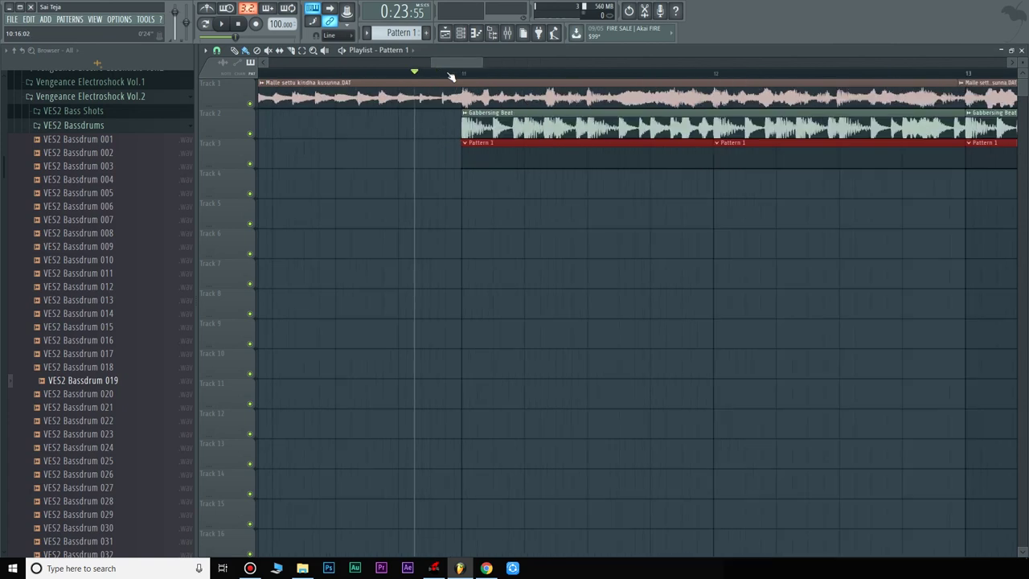
Add a C5 note at the start of Pattern 1 in the VES2 Bassdrum 019 piano roll and play it
double_click(563, 152)
right_click(428, 305)
click(462, 304)
scroll(394, 427, down, 3)
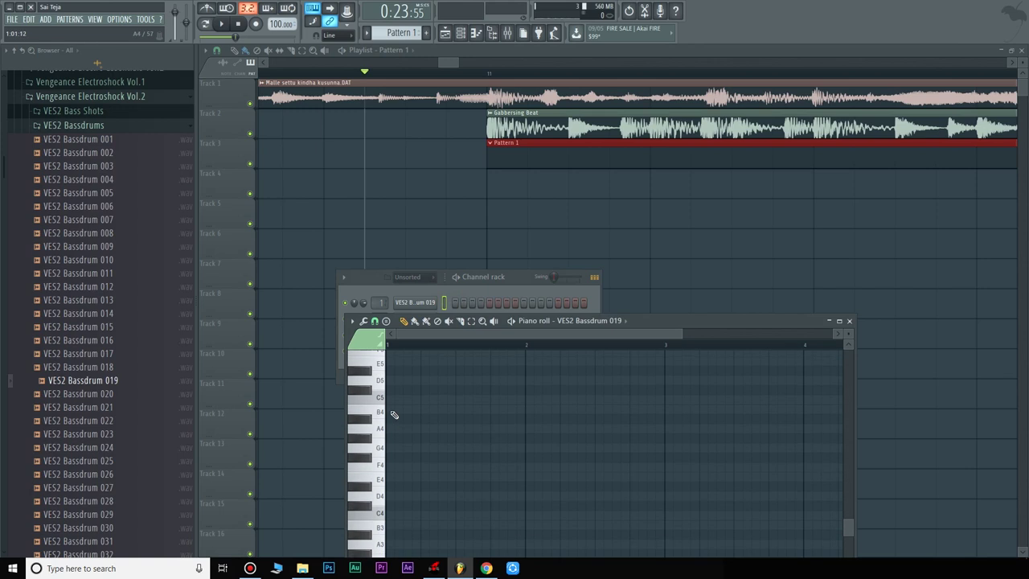
scroll(396, 345, up, 3)
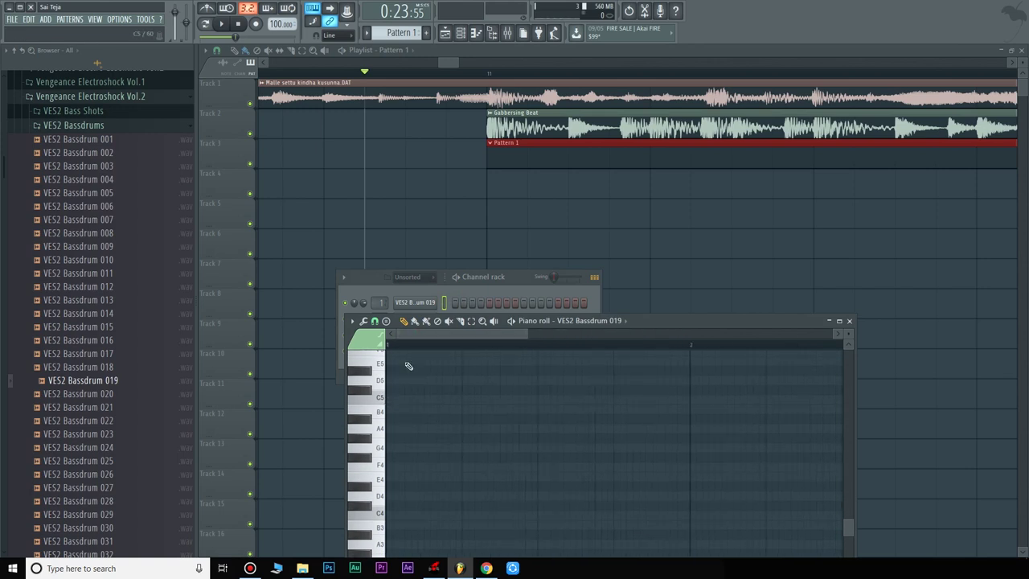
scroll(418, 346, up, 2)
scroll(378, 393, up, 1)
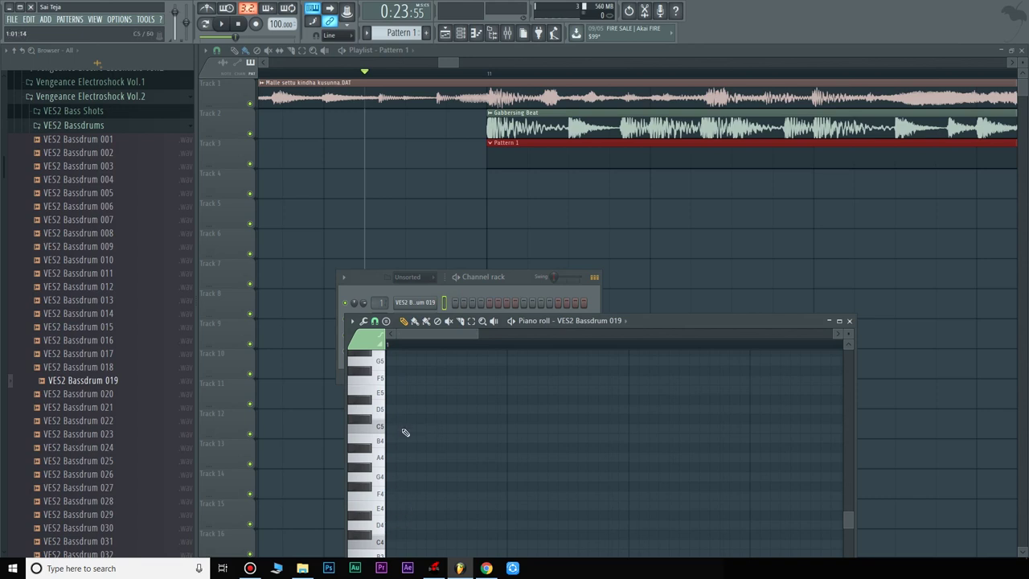
click(391, 430)
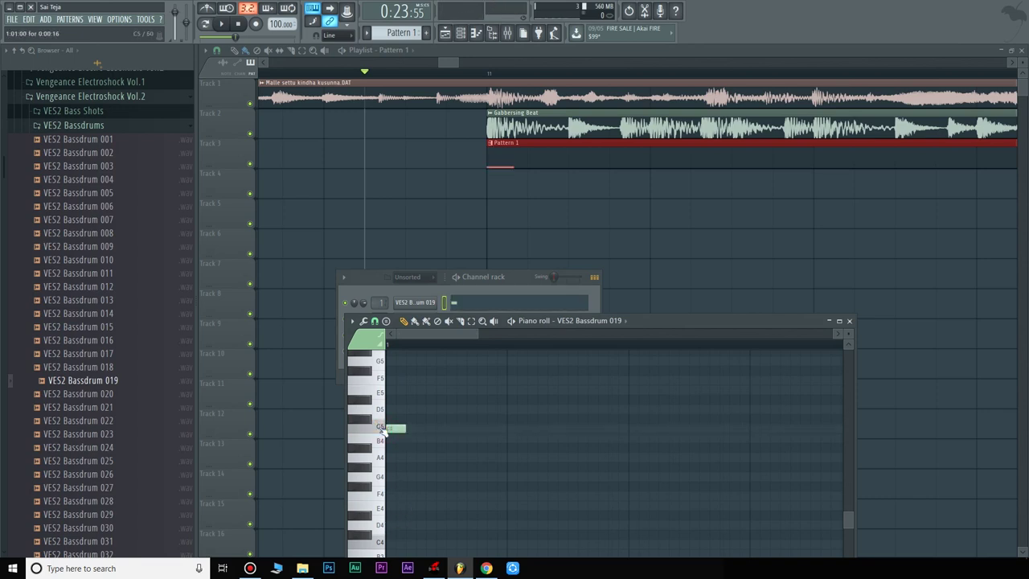
key(space)
key(space)
Lower the mixer faders of the Gabbersing Beat insert to 55% and the song insert to 69%, checking the mix by ear
click(507, 33)
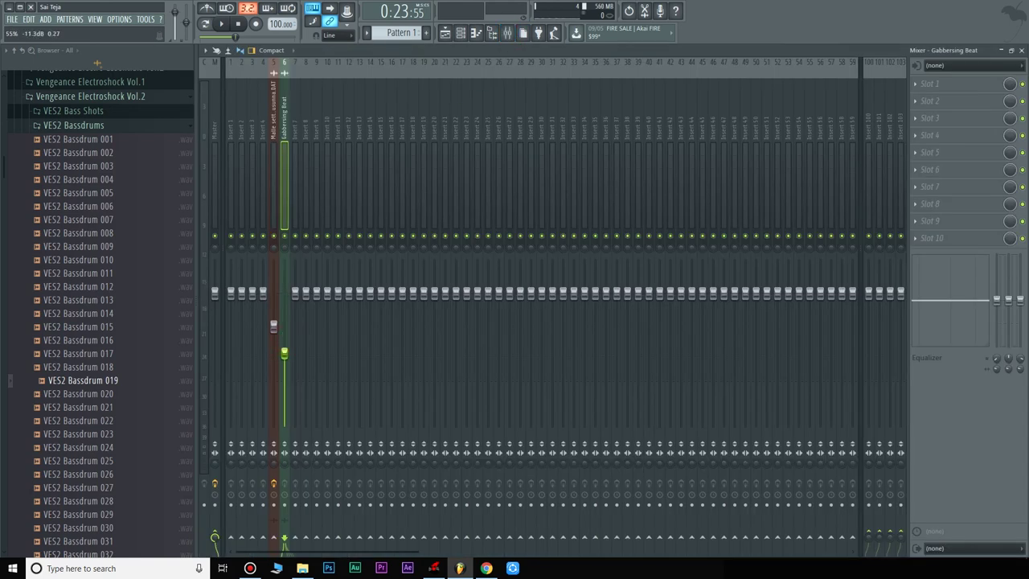
click(273, 327)
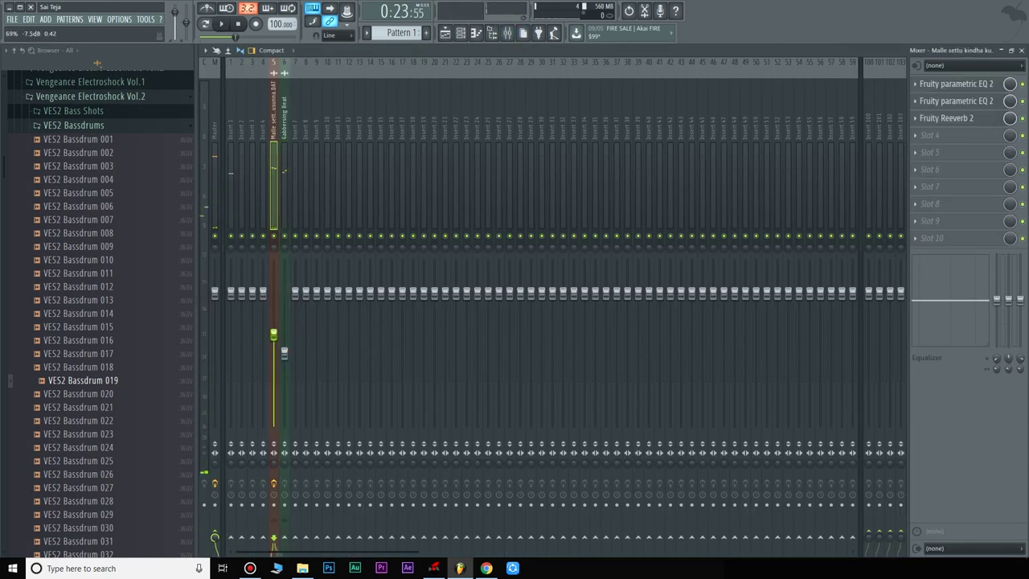
drag(273, 333, 274, 335)
key(space)
key(space)
click(284, 352)
key(space)
key(space)
click(1022, 50)
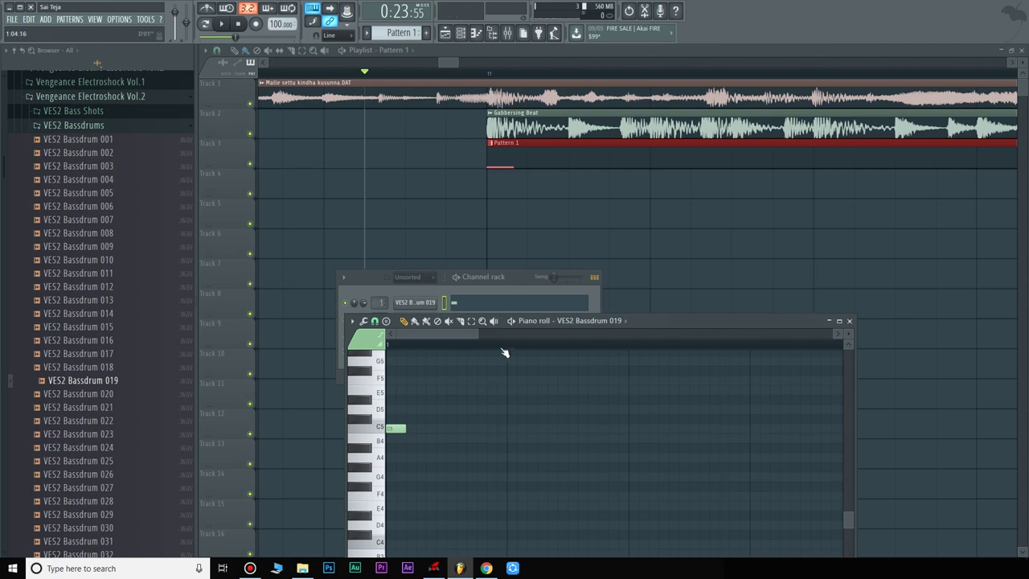
Add three more C5 bassdrum notes, at beat 2, at 1:06:08 and at 1:09:00, playing the song to check their timing
click(508, 428)
key(space)
key(space)
click(553, 428)
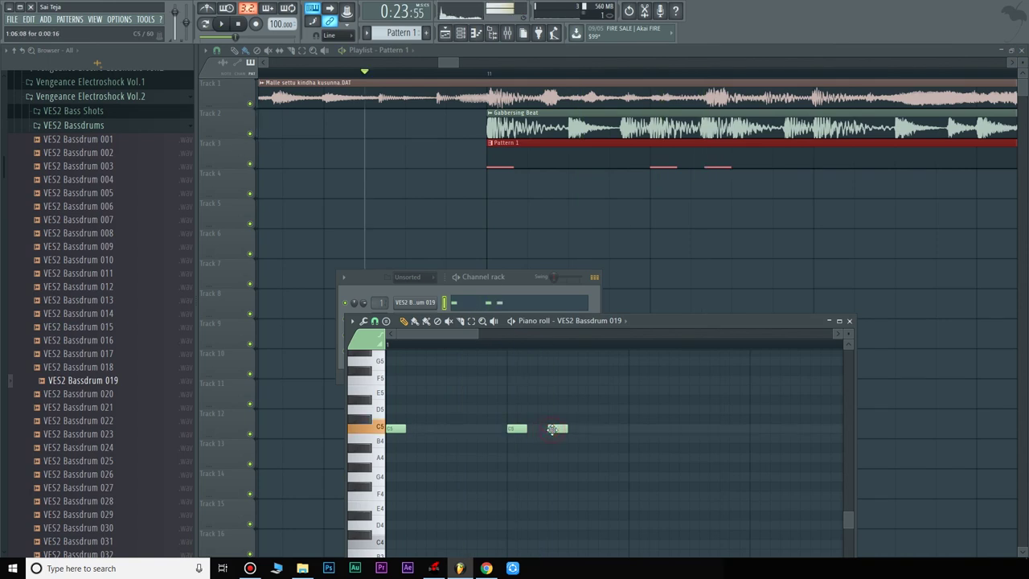
key(space)
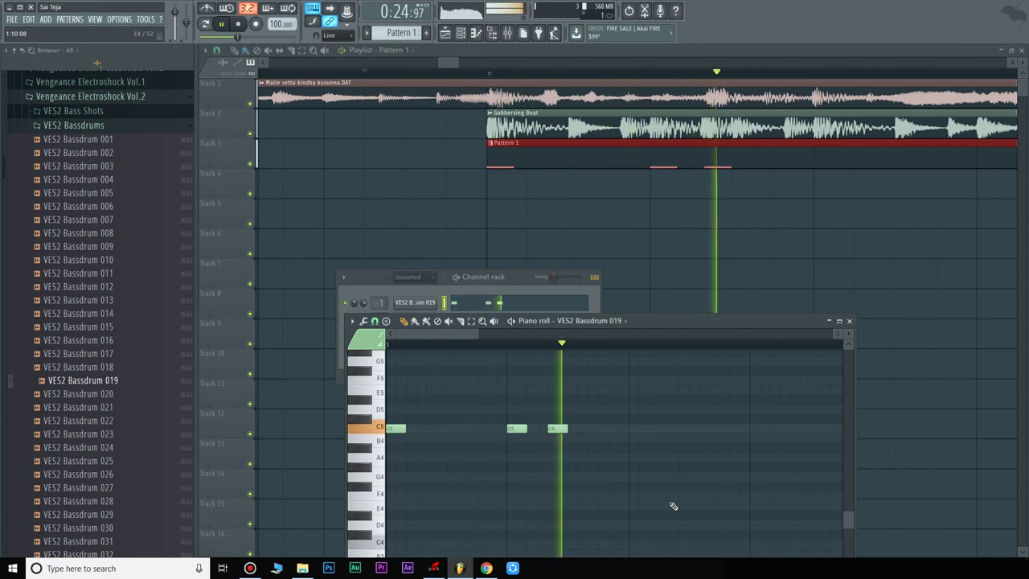
key(space)
click(635, 431)
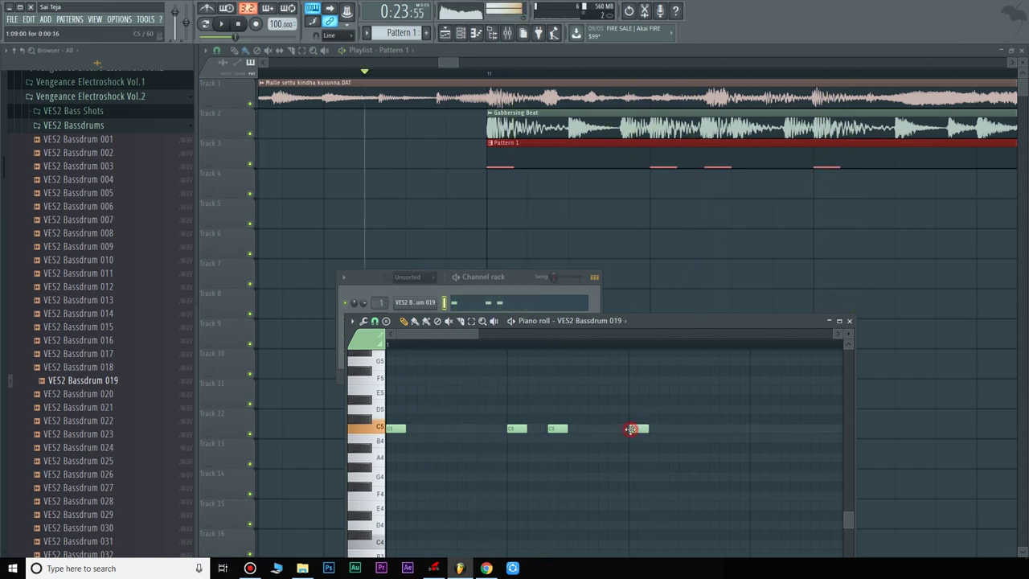
scroll(485, 77, down, 4)
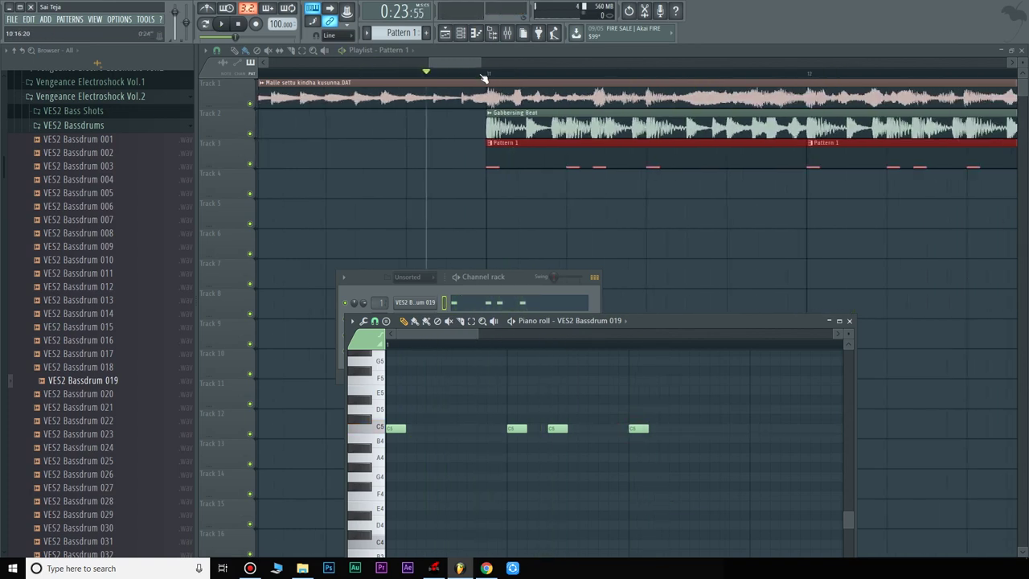
key(space)
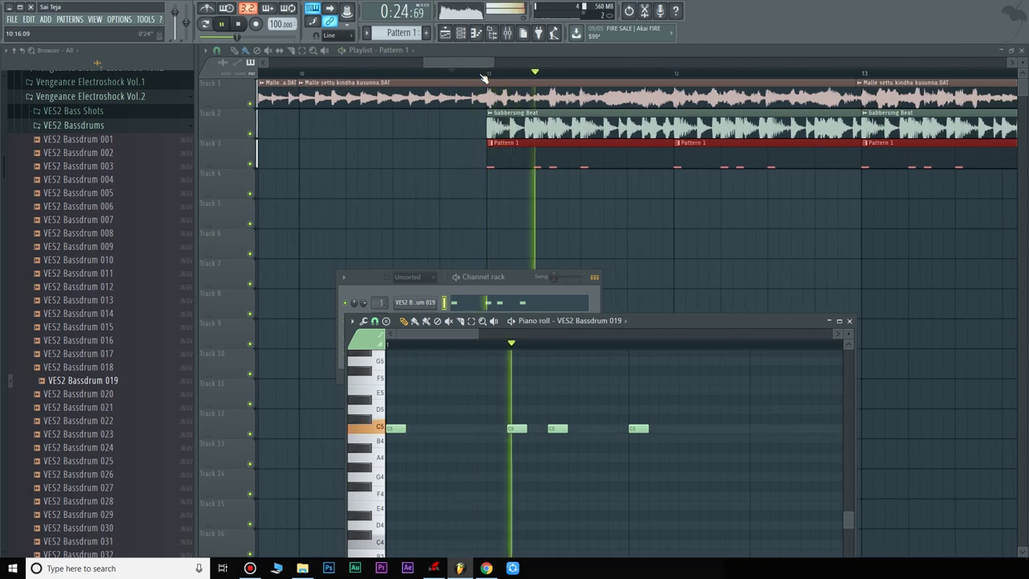
key(space)
Select bars 11 to 17 in the playlist as the playback range and play the bassdrum with the song
scroll(485, 76, down, 4)
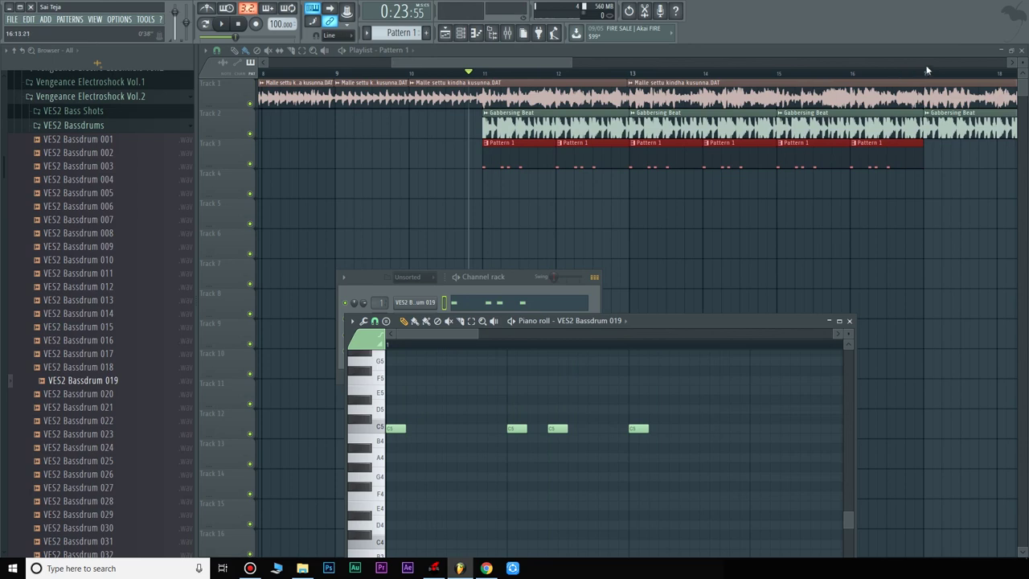
drag(928, 77, 482, 76)
key(space)
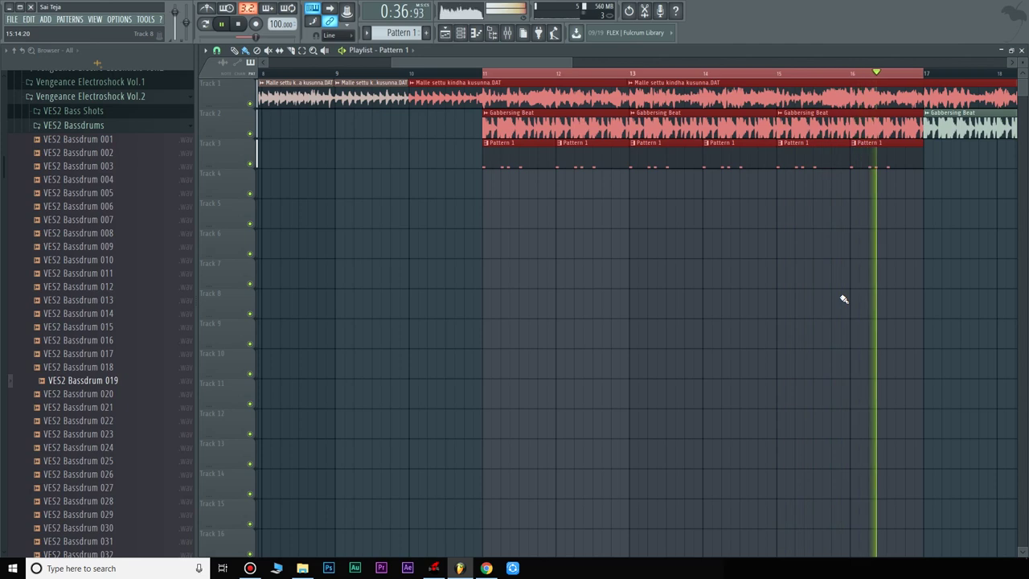
key(space)
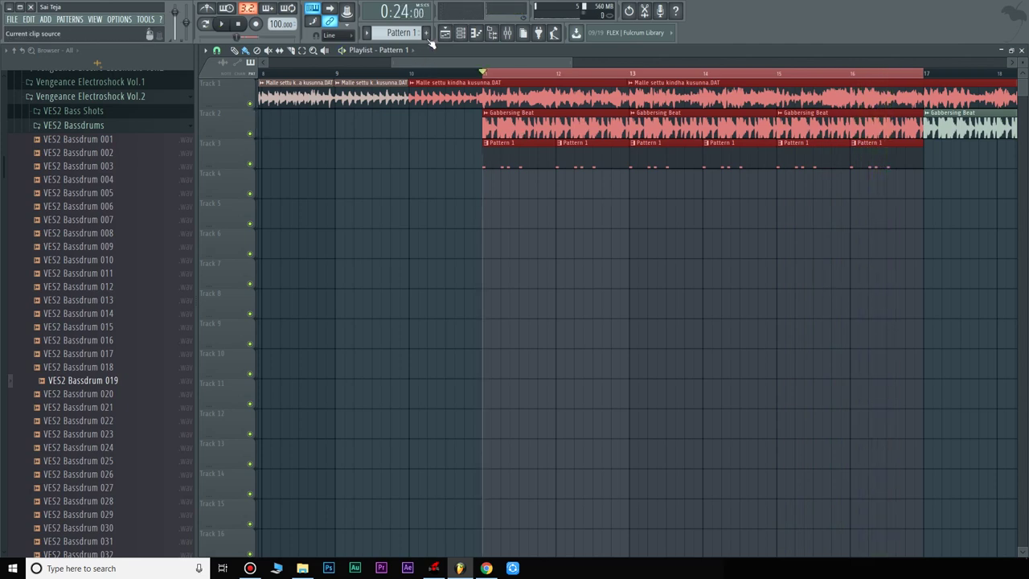
Create Pattern 2 and add a DUNE synth channel to the channel rack
click(461, 34)
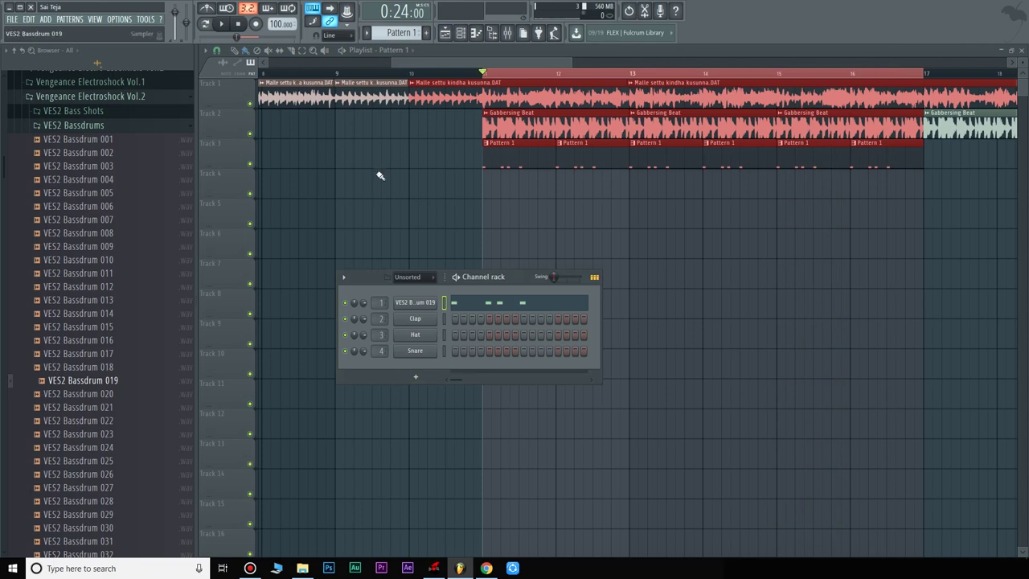
scroll(402, 30, down, 1)
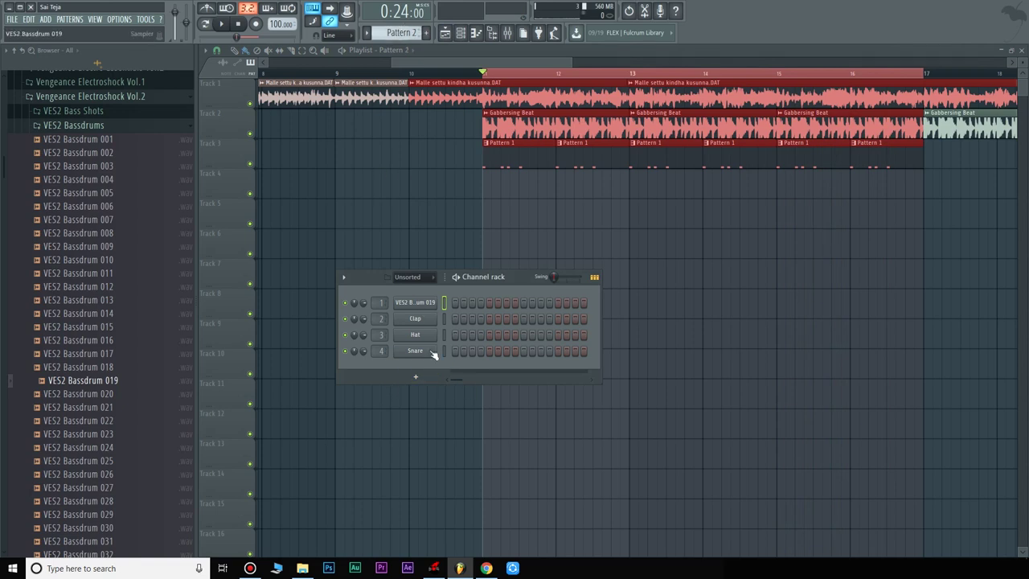
click(430, 377)
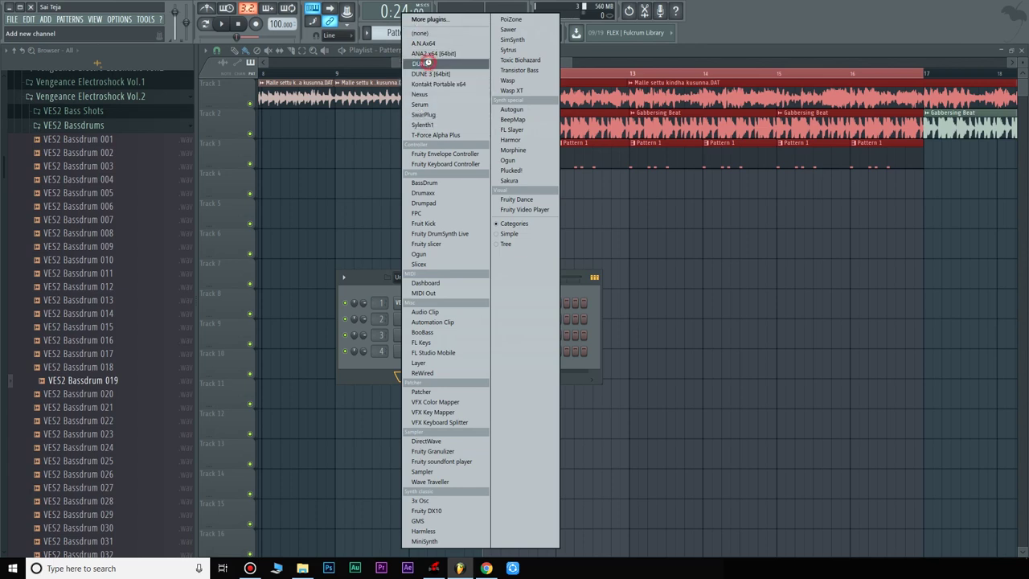
click(424, 64)
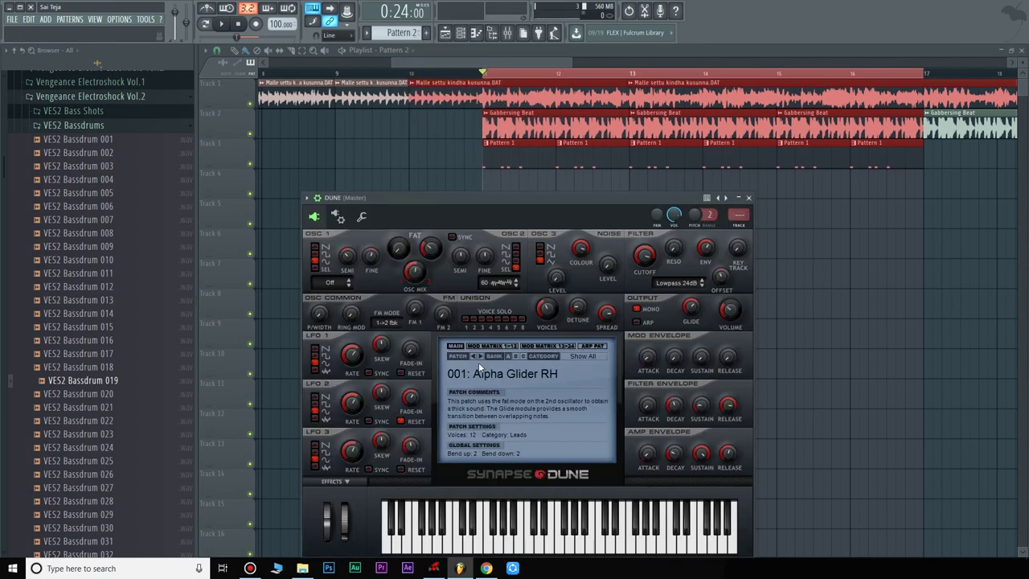
Load the patch 002: Amnesia 89 RL in DUNE and audition it on the keyboard
drag(579, 197, 569, 137)
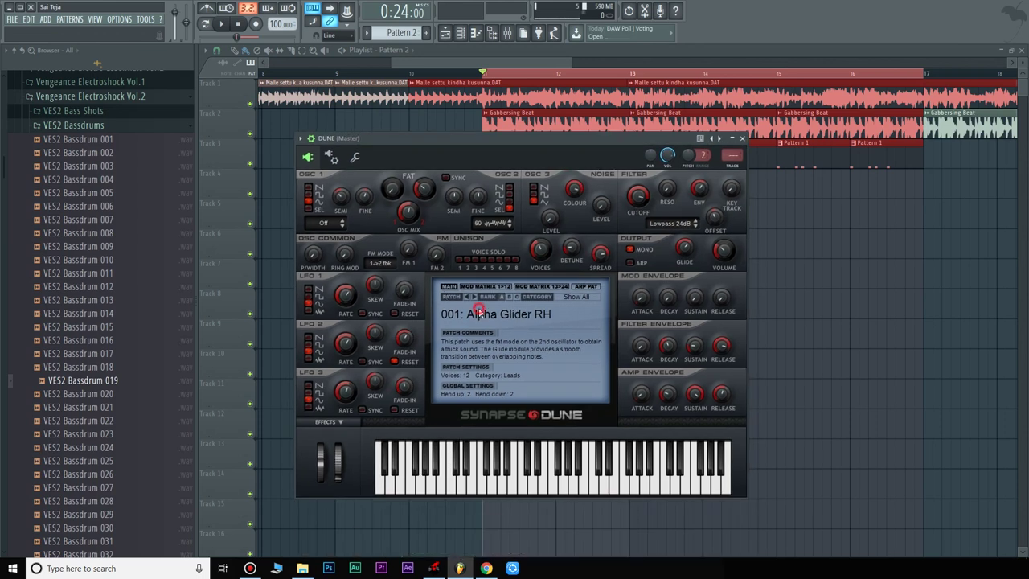
click(479, 311)
click(474, 244)
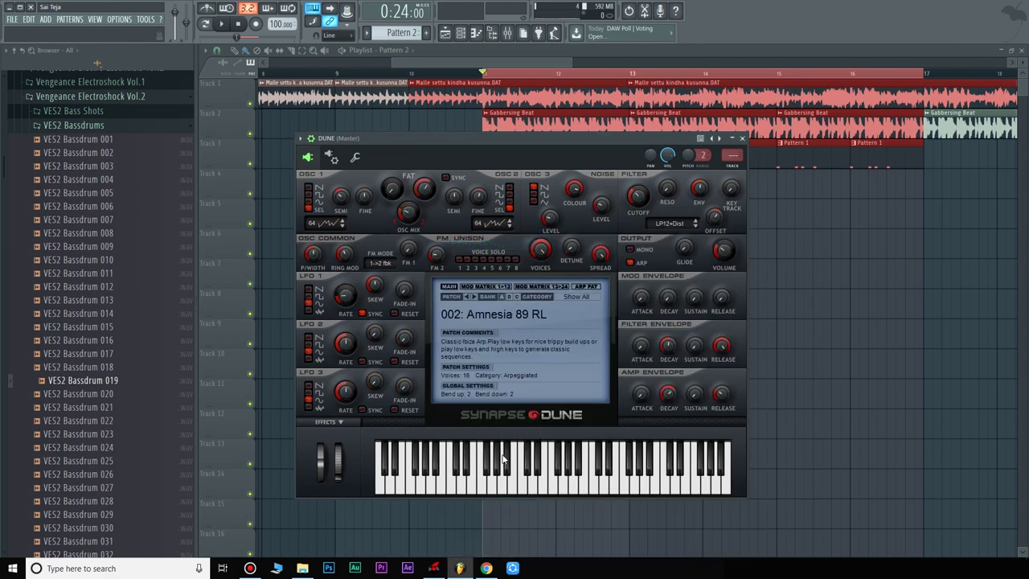
click(544, 483)
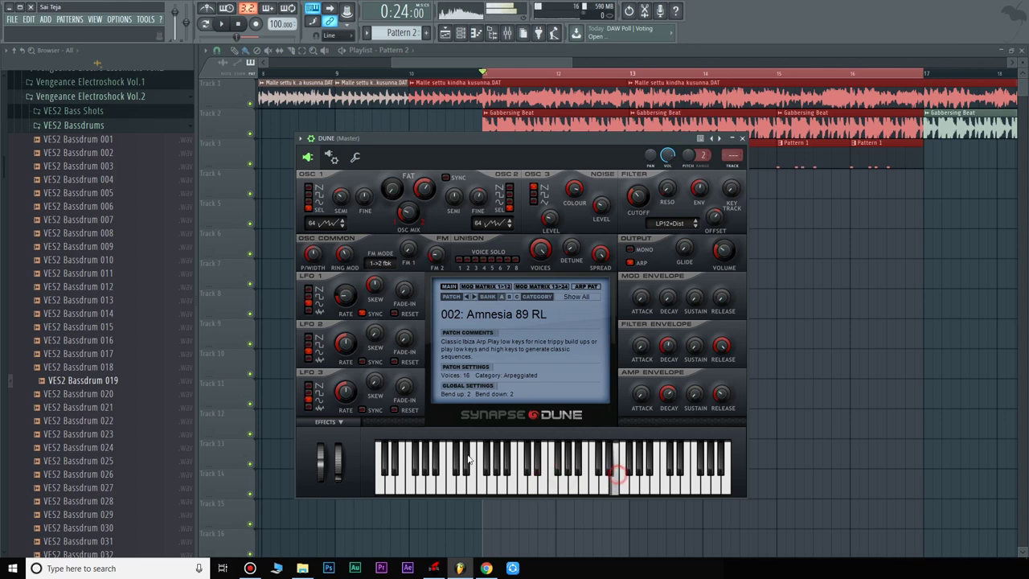
Switch off DUNE's Delay effect, audition the patch again and close the instrument
click(335, 424)
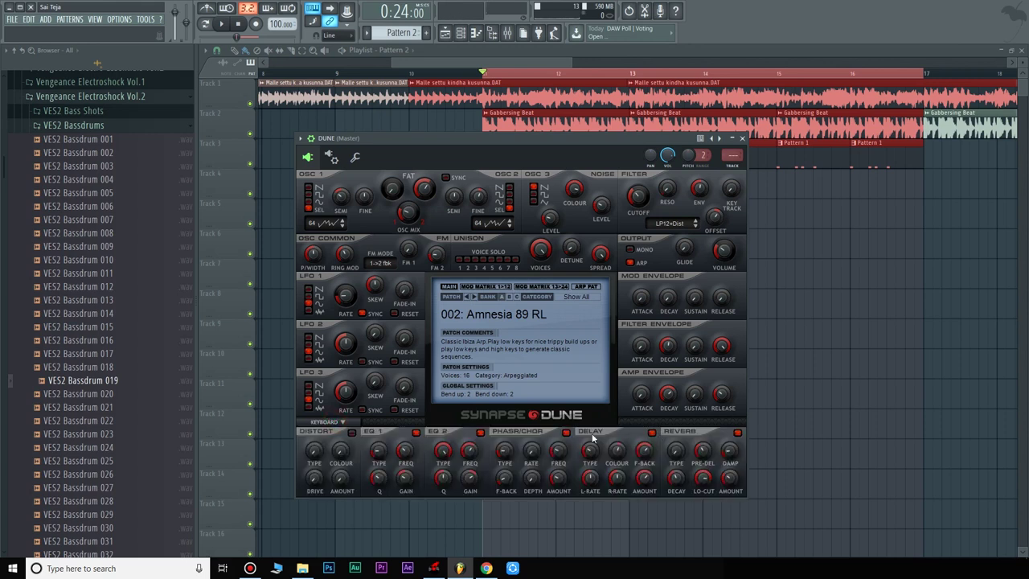
click(330, 423)
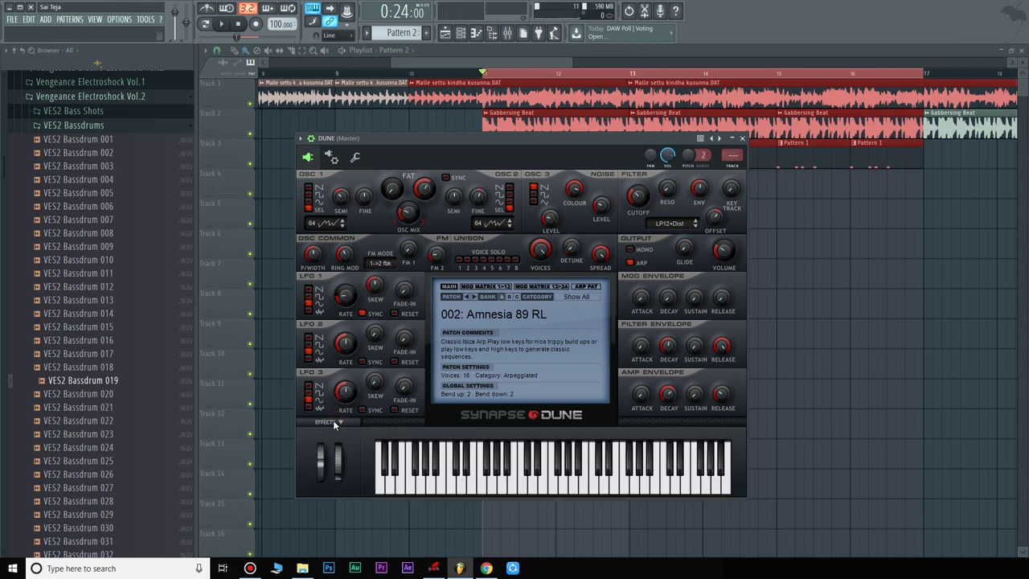
click(334, 424)
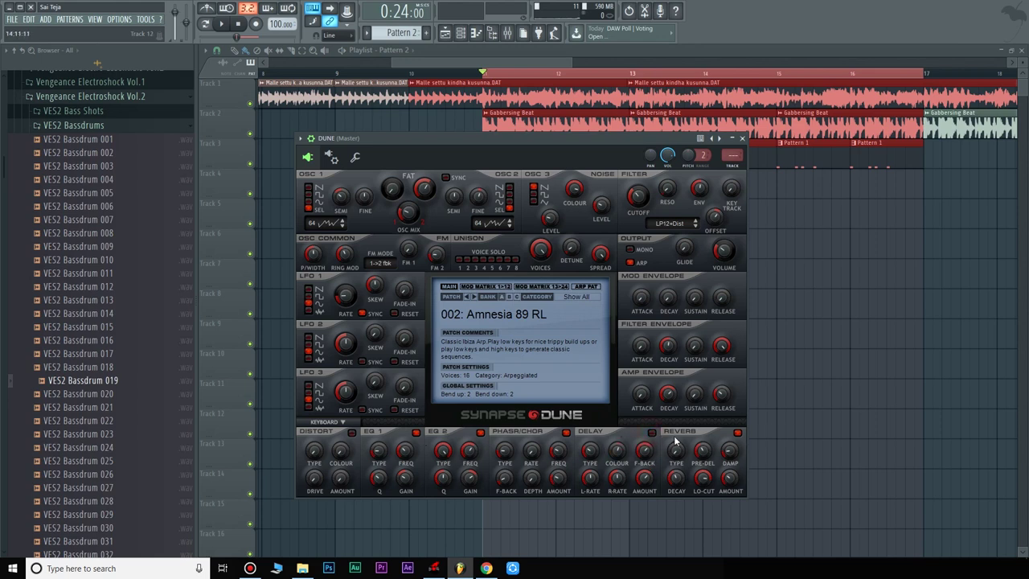
click(352, 422)
click(554, 471)
click(742, 138)
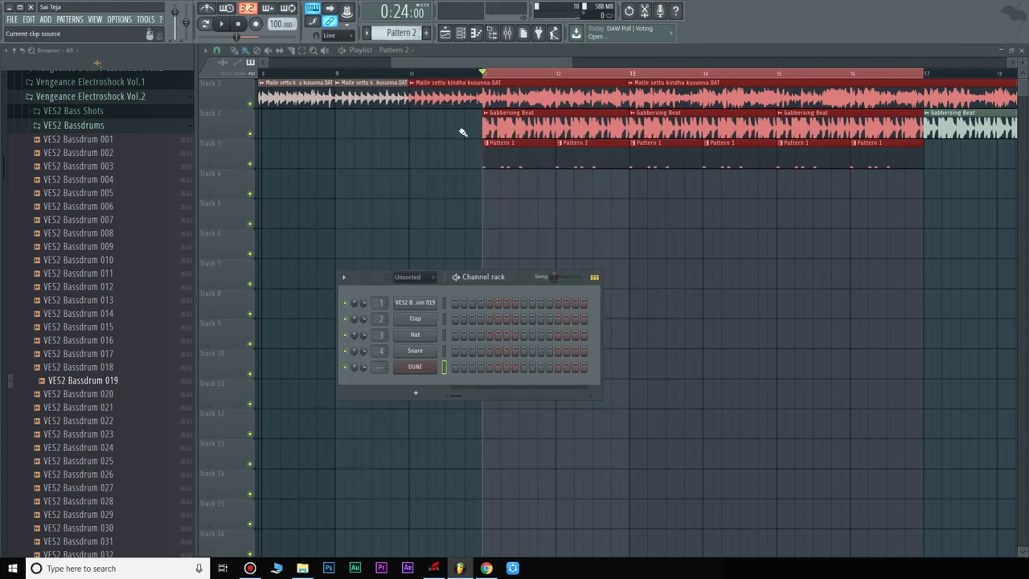
Place Pattern 2 clips across bars 11 to 16 on Track 4 and open the DUNE piano roll
drag(487, 181, 917, 193)
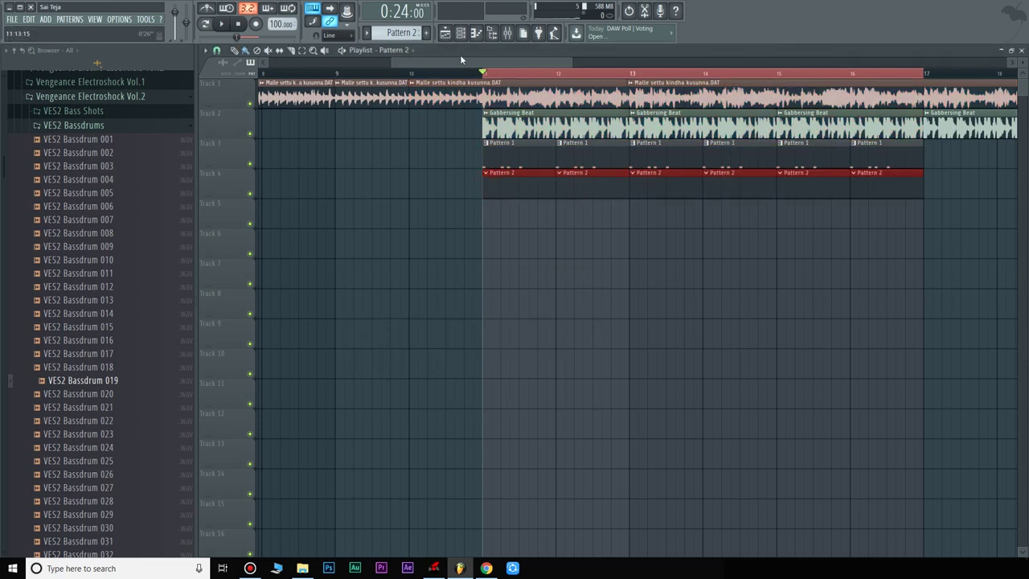
scroll(485, 73, up, 5)
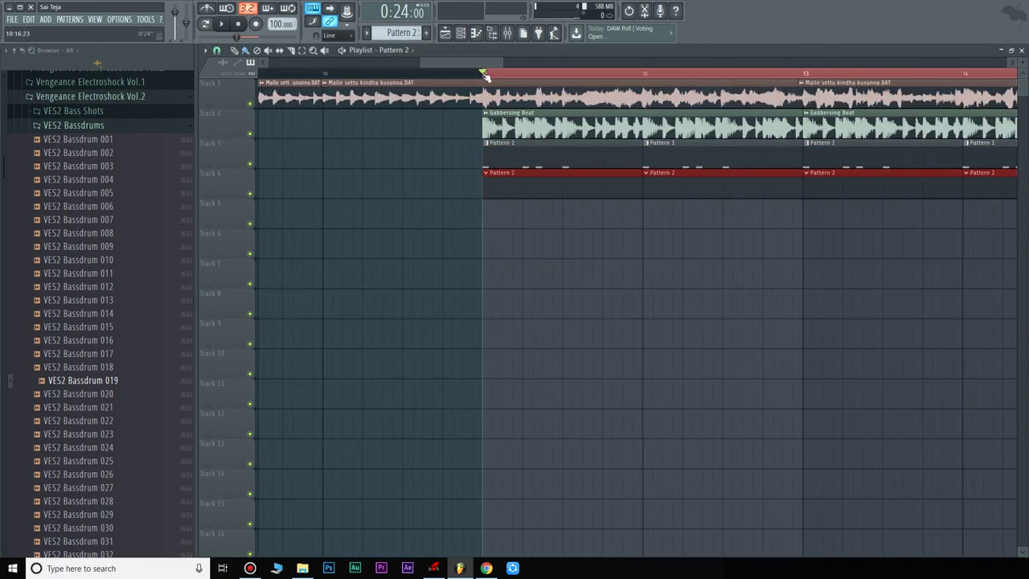
click(461, 32)
right_click(426, 363)
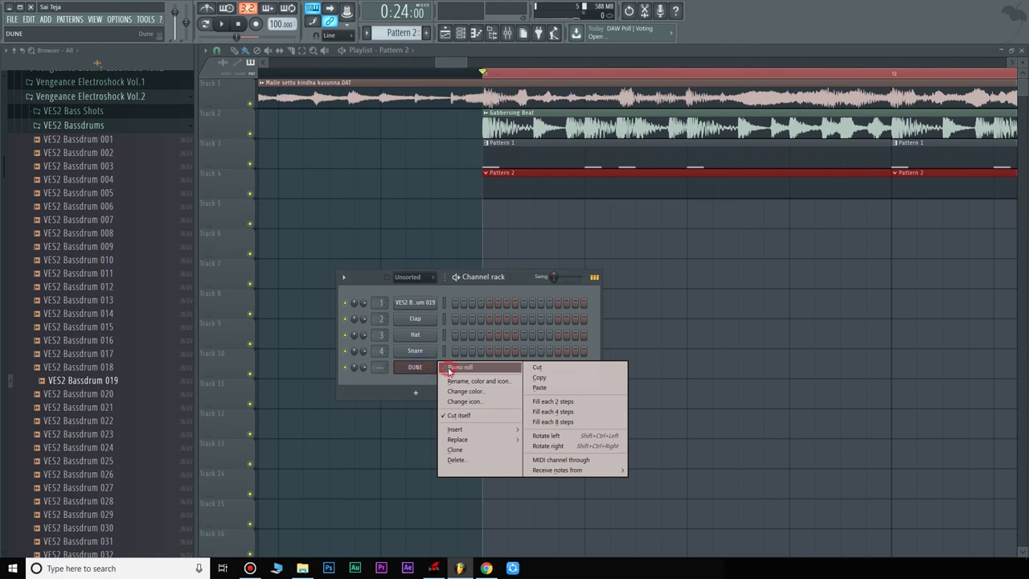
click(455, 370)
scroll(425, 445, down, 1)
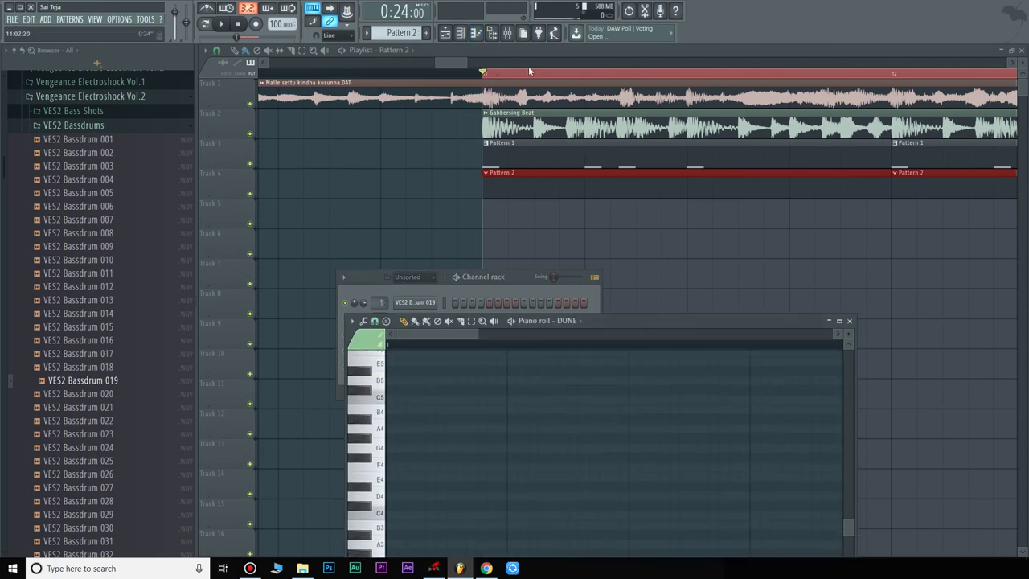
Move the Gabbersing Beat clip that starts at bar 11 from Track 2 to Track 5
drag(531, 87, 714, 89)
scroll(733, 75, down, 5)
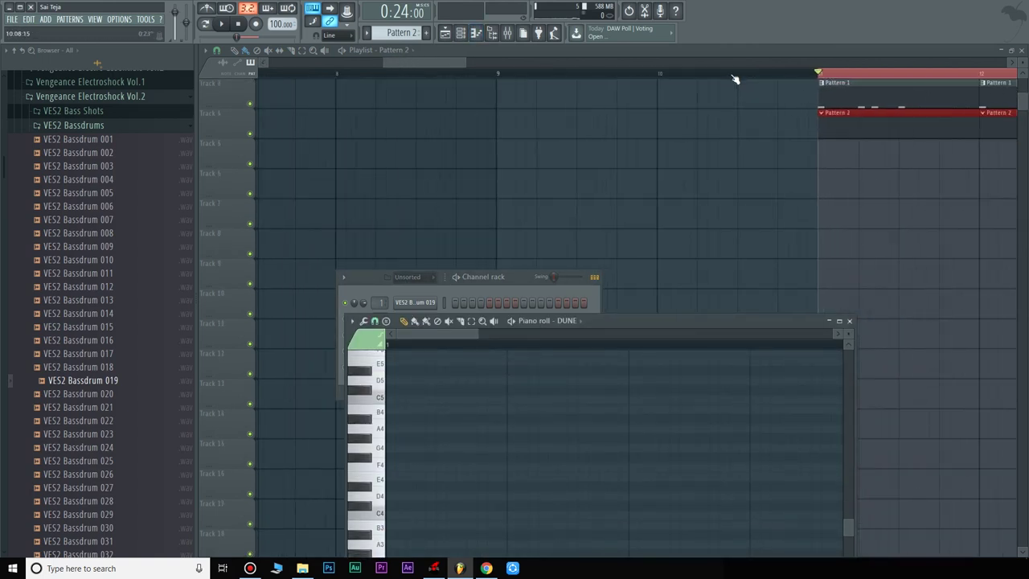
scroll(874, 92, up, 5)
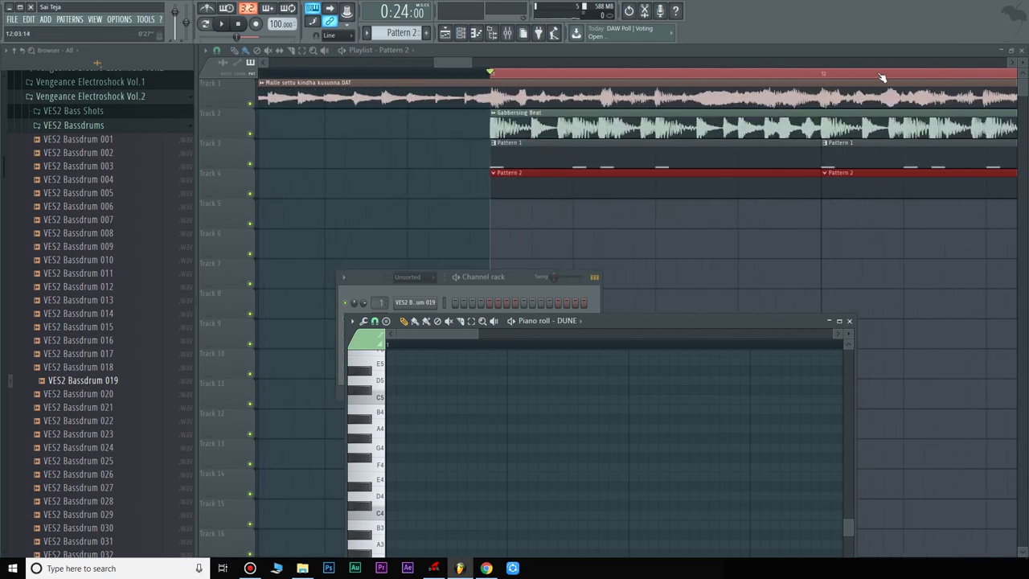
scroll(574, 77, up, 3)
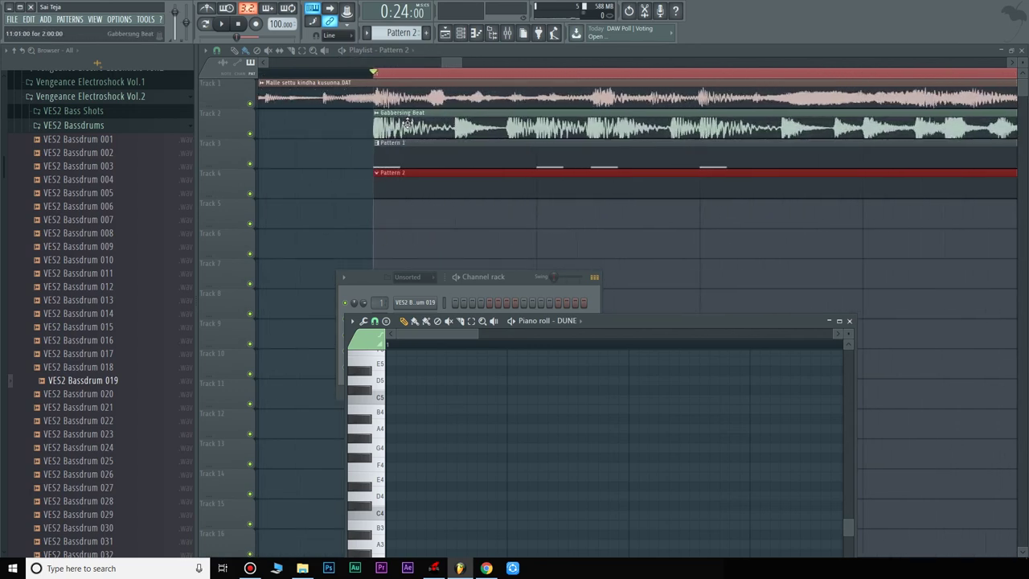
drag(417, 148, 419, 224)
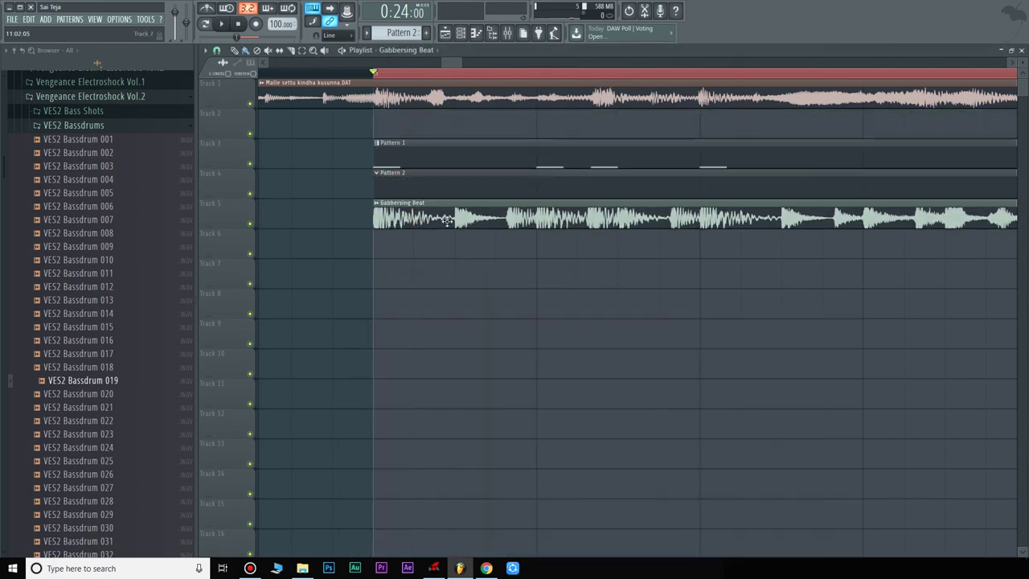
Isolate Tracks 4 and 5 so only Pattern 2 and the moved Gabbersing Beat clip are audible
double_click(496, 187)
right_click(438, 372)
click(449, 365)
click(250, 222)
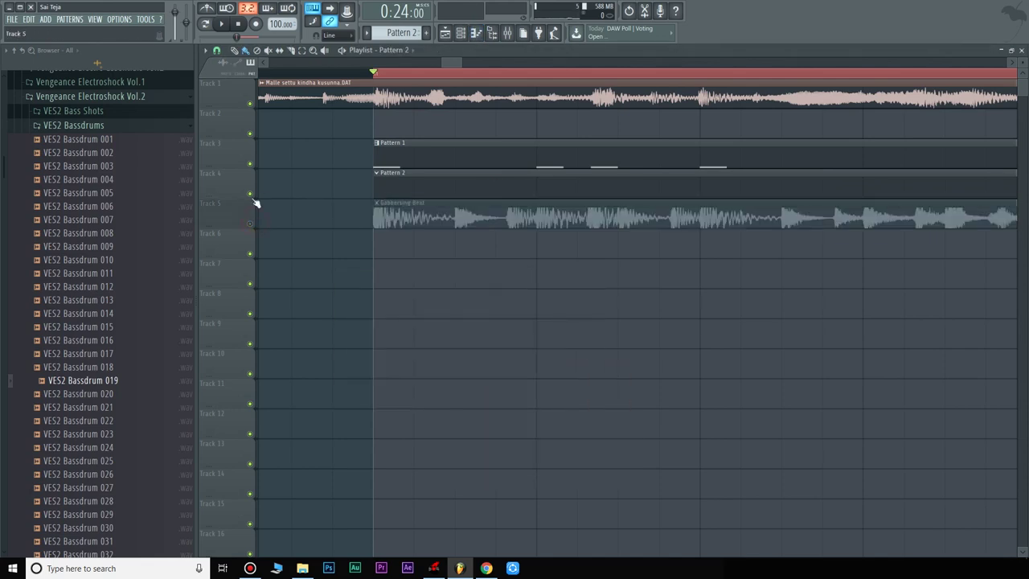
right_click(257, 227)
right_click(251, 223)
right_click(250, 224)
click(252, 195)
In Pattern 2's DUNE piano roll, add C5 notes at 1:03:00 and 1:04:08, playing each against the Gabbersing Beat
double_click(430, 176)
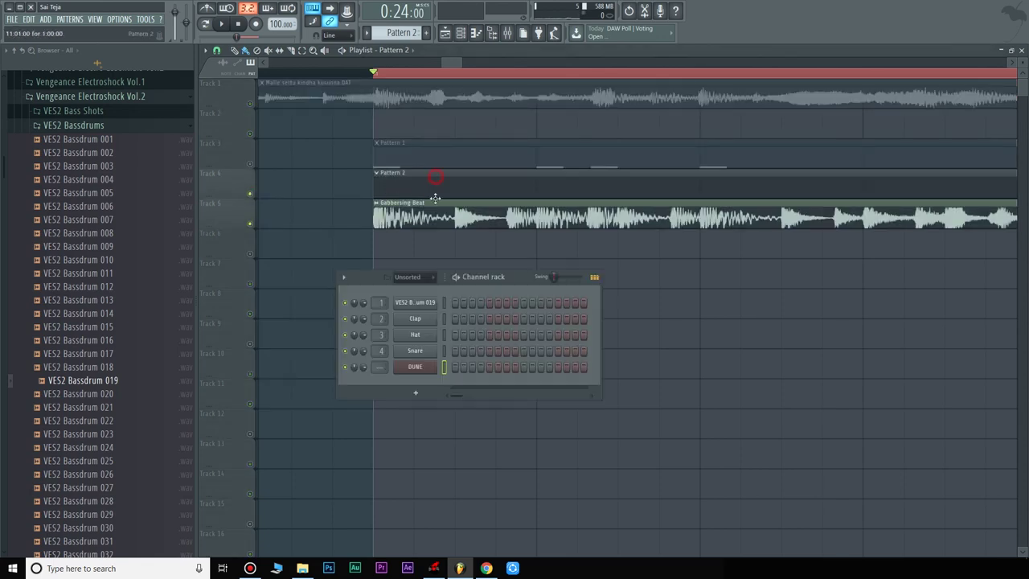
right_click(428, 370)
click(482, 368)
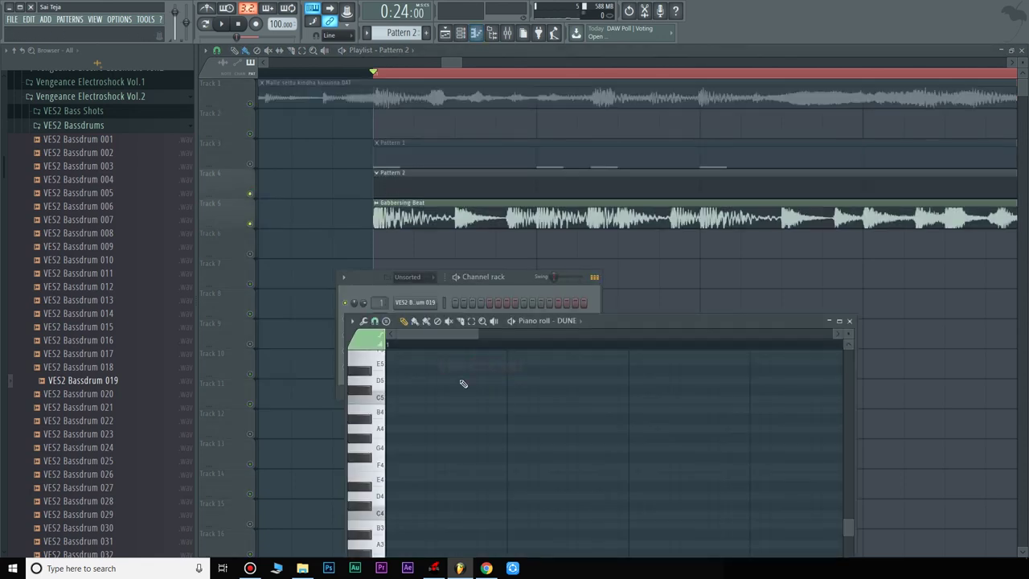
click(452, 402)
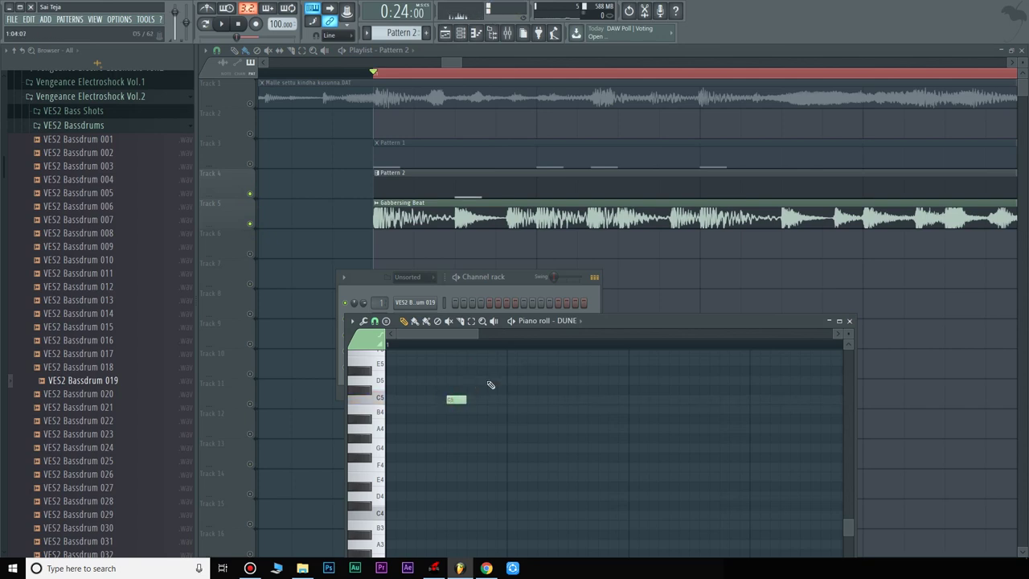
key(space)
key(space)
click(489, 400)
key(space)
key(space)
Add C5 notes at 1:06:08, 1:07:00 and 1:08:08 in the DUNE piano roll, checking their timing by playback
click(550, 399)
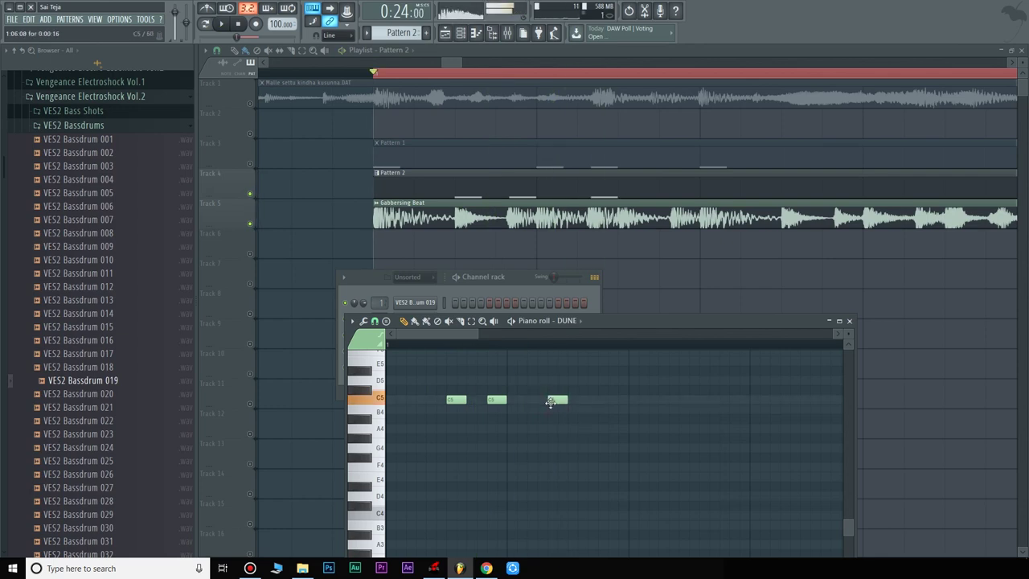
key(space)
key(space)
click(599, 401)
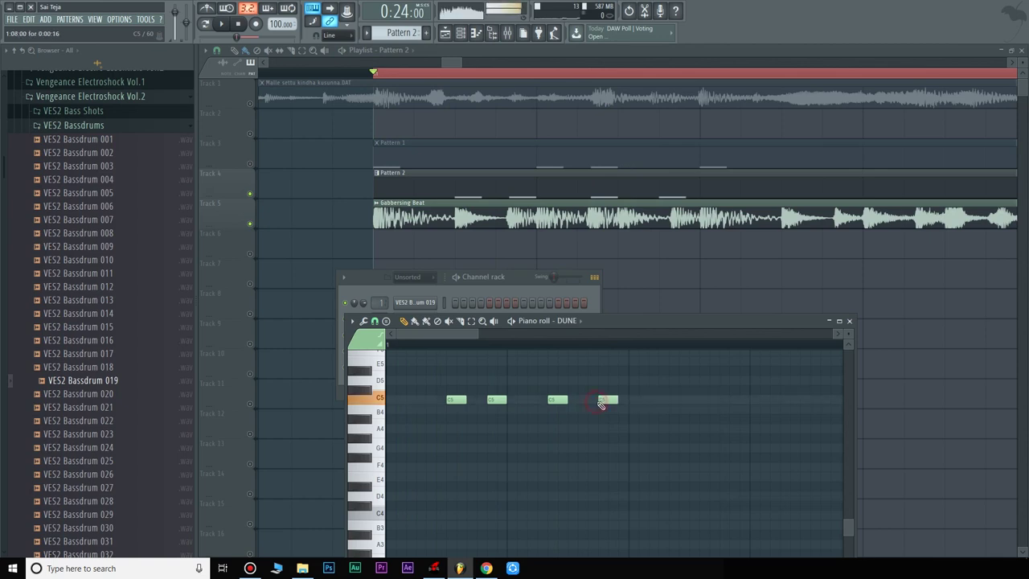
click(608, 400)
key(space)
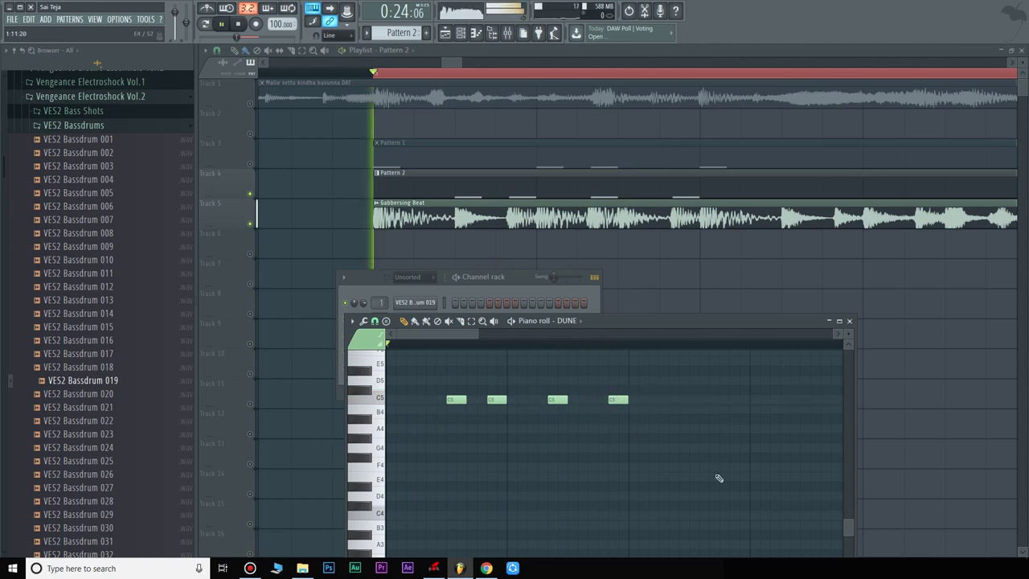
key(space)
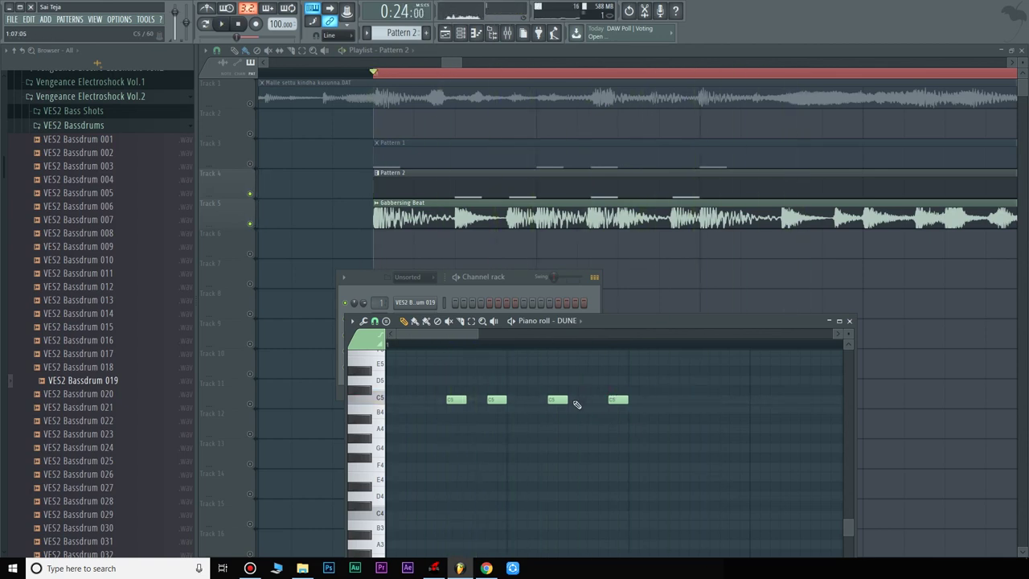
click(573, 400)
key(space)
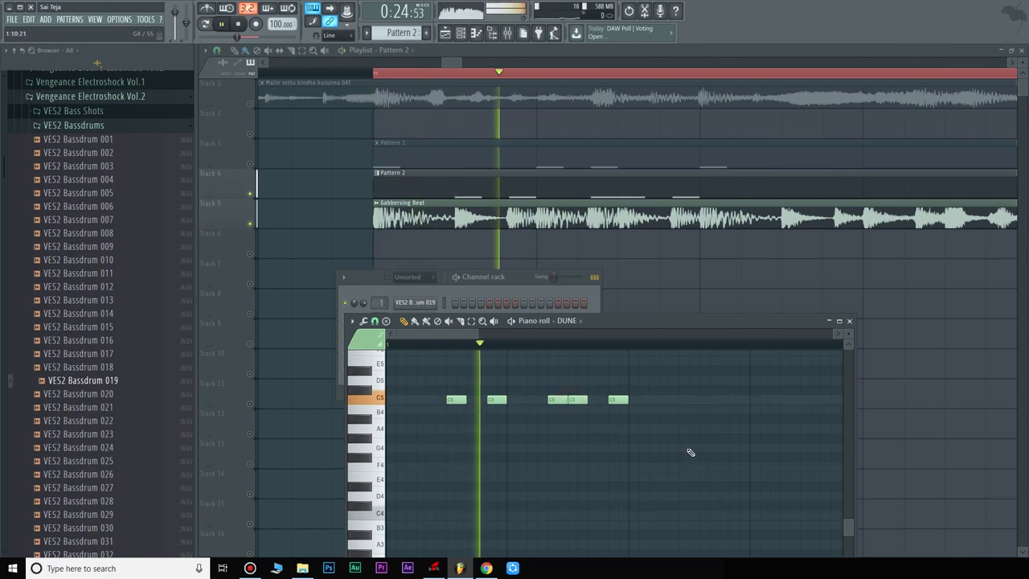
key(space)
Add C5 notes at 1:11:00, 1:12:08, 1:14:08, 1:15:00 and 1:16:08 to complete the DUNE rhythm, and play it
drag(459, 335, 478, 336)
click(623, 402)
drag(620, 402, 590, 400)
click(635, 400)
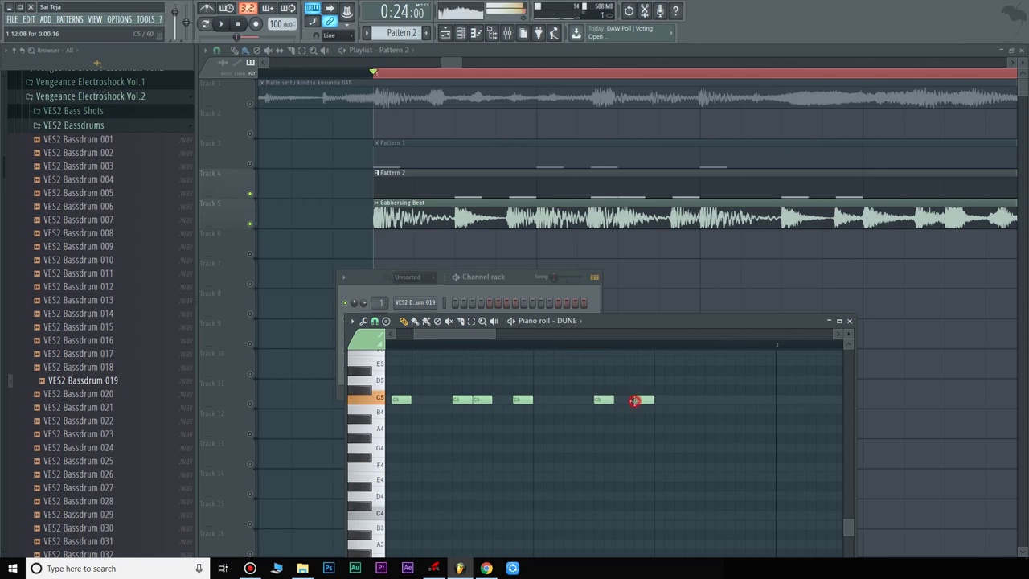
click(700, 400)
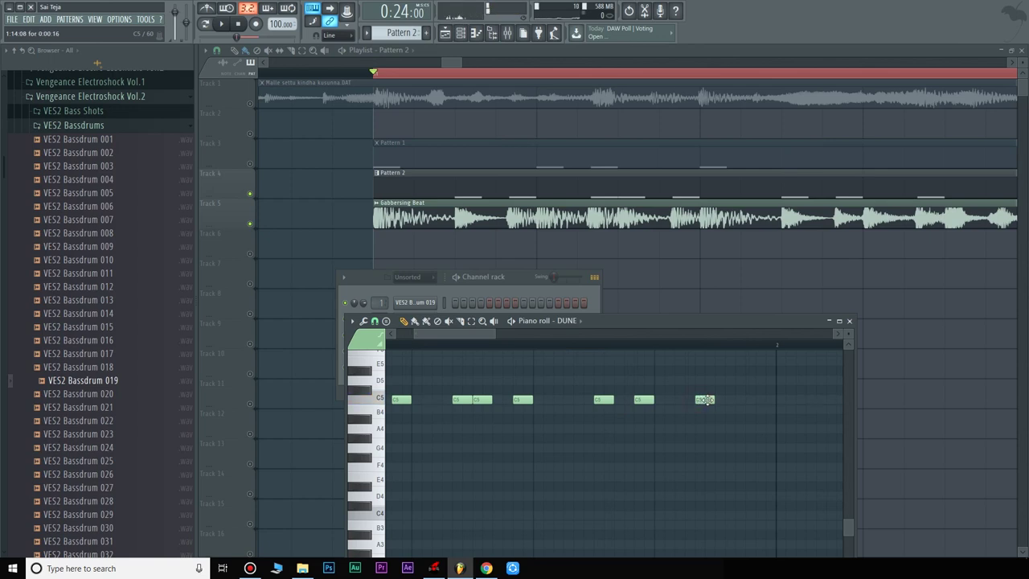
click(718, 400)
click(760, 401)
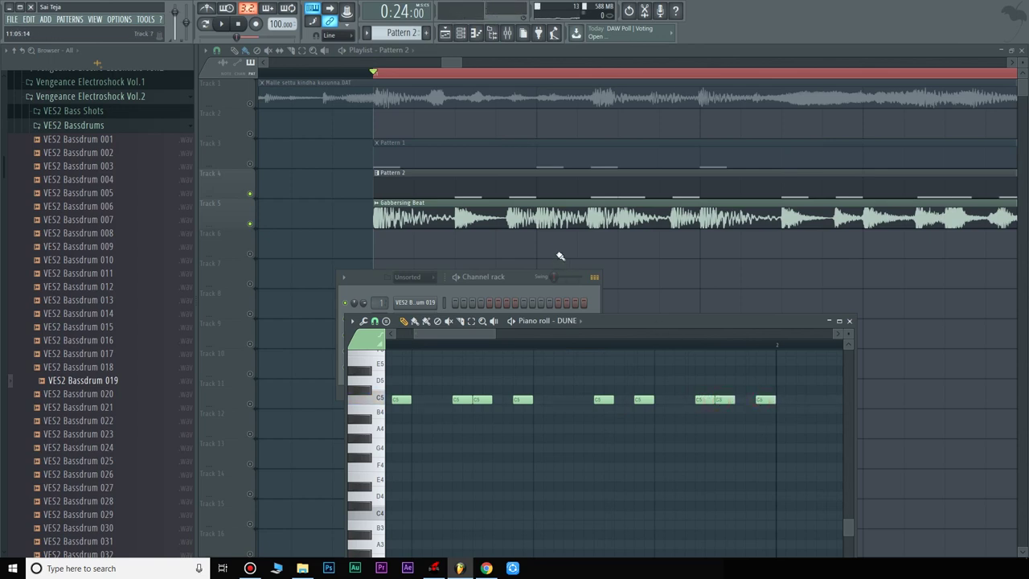
key(space)
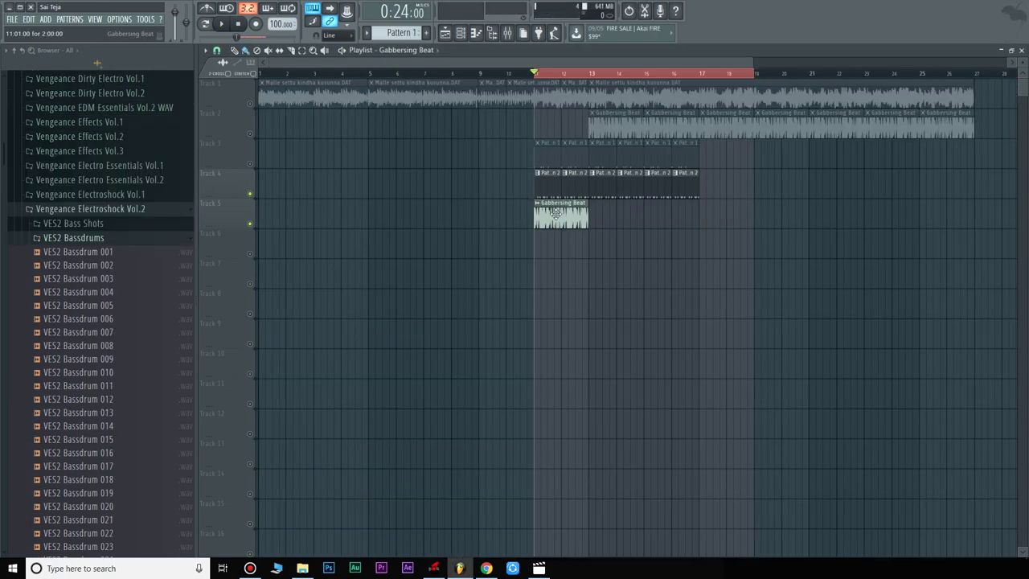
Return the Gabbersing Beat clip to Track 2, extend the Pattern 1 and Pattern 2 clips to bar 27 and play all tracks unmuted
drag(569, 217, 576, 119)
drag(814, 159, 952, 152)
drag(953, 193, 634, 189)
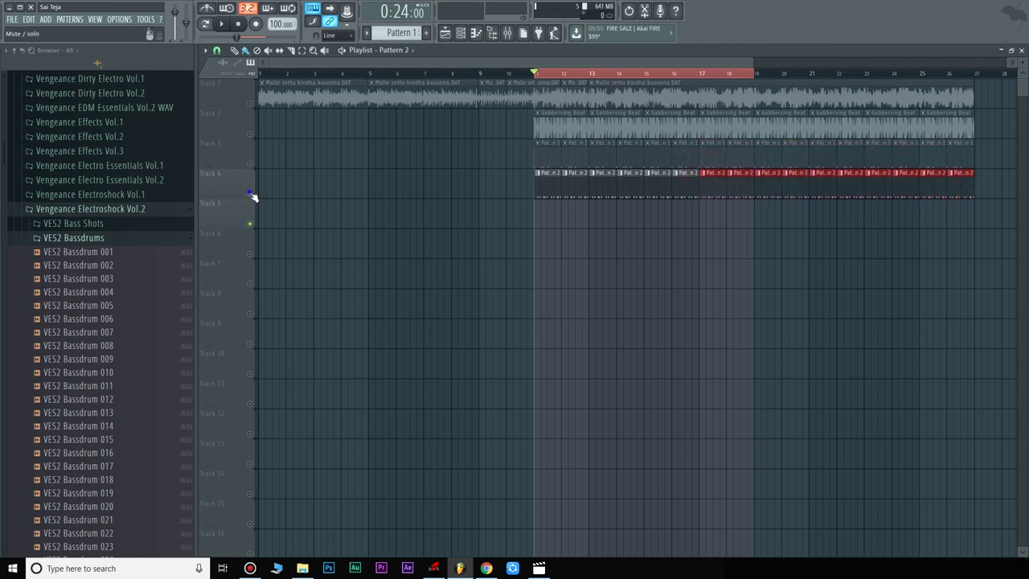
key(space)
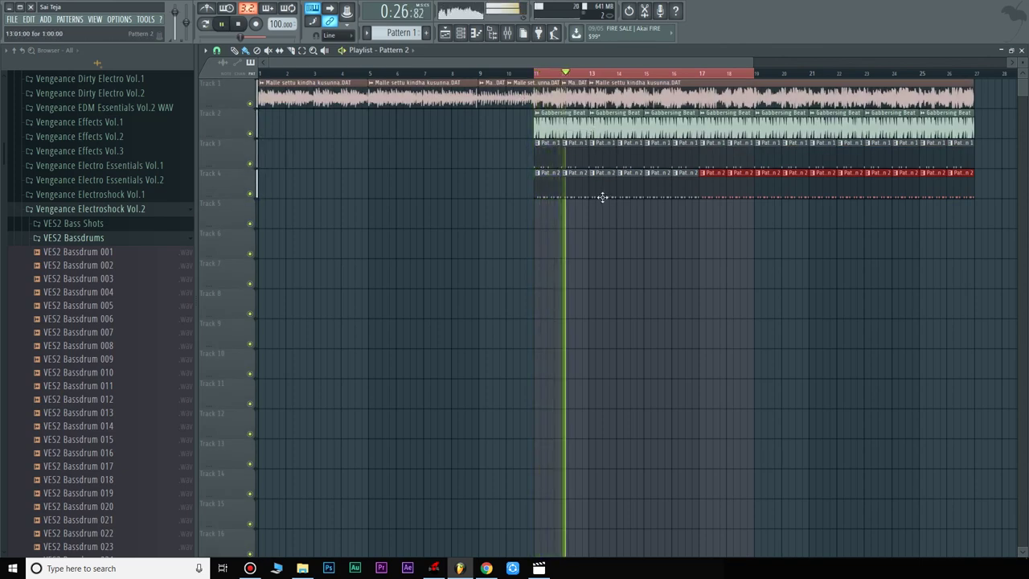
key(space)
Open Pattern 2's DUNE synth, go to its mixer track and load Fruity Parametric EQ 2 in its first effect slot
click(549, 178)
double_click(549, 178)
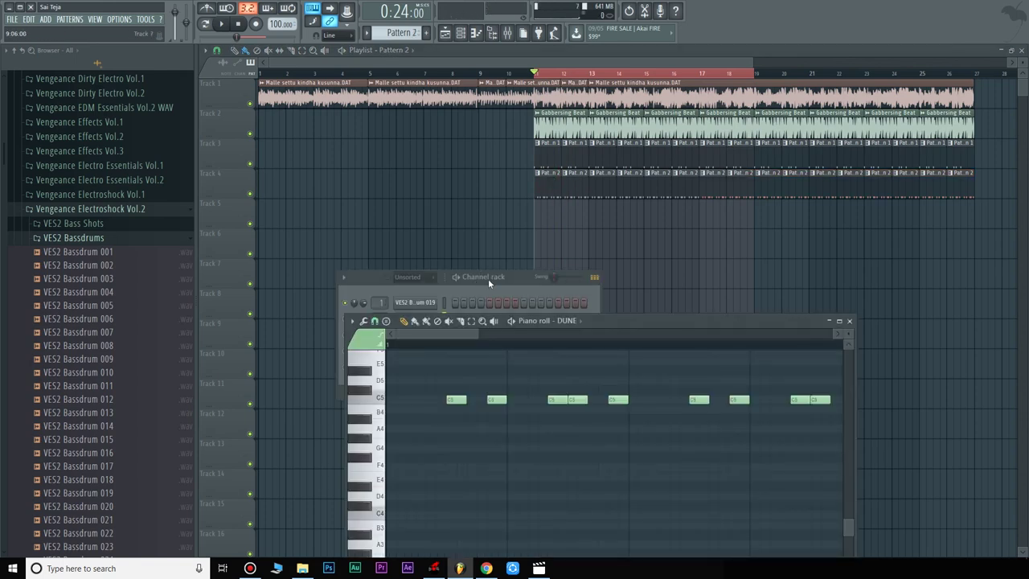
click(488, 278)
click(417, 367)
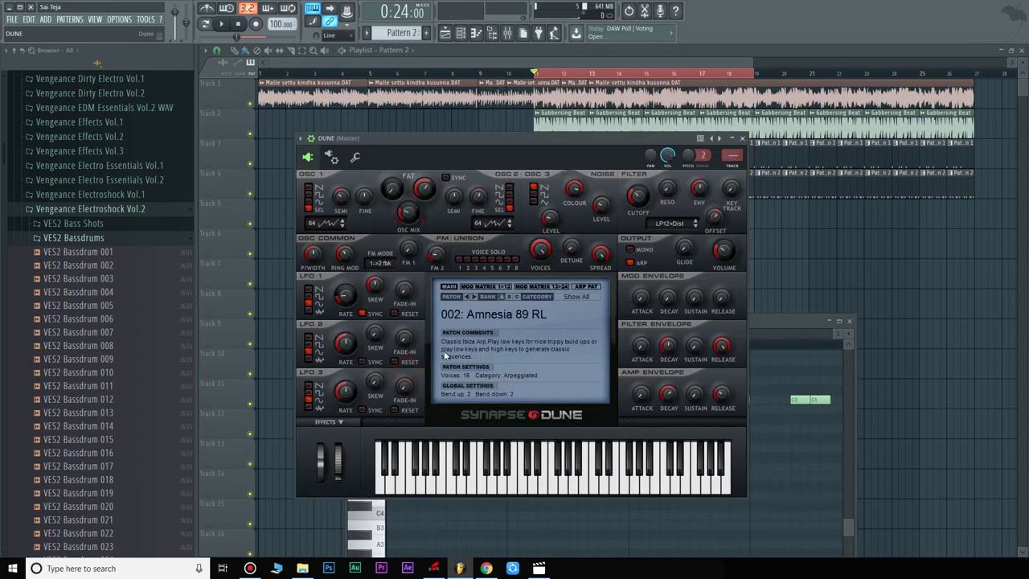
click(733, 166)
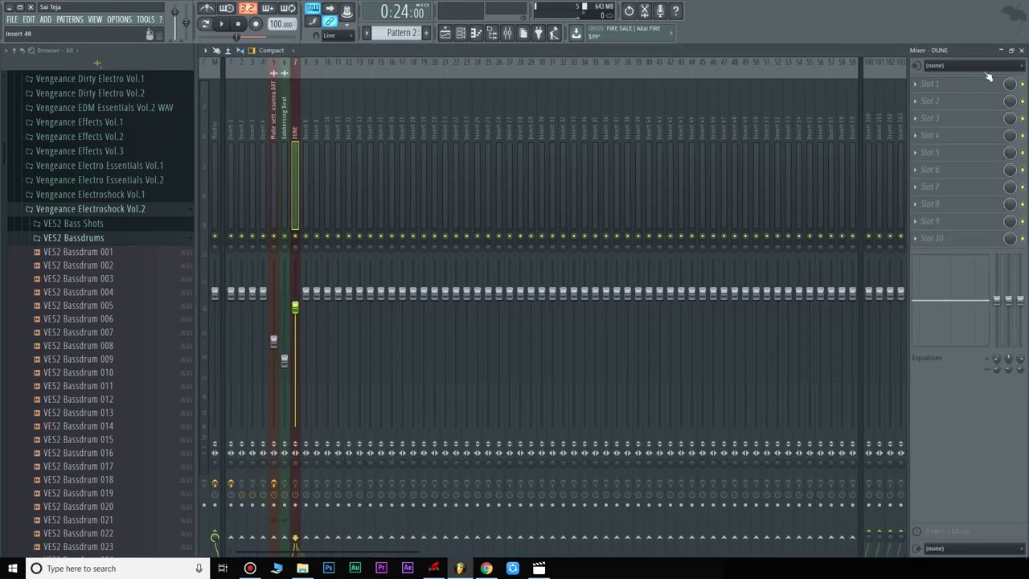
click(933, 84)
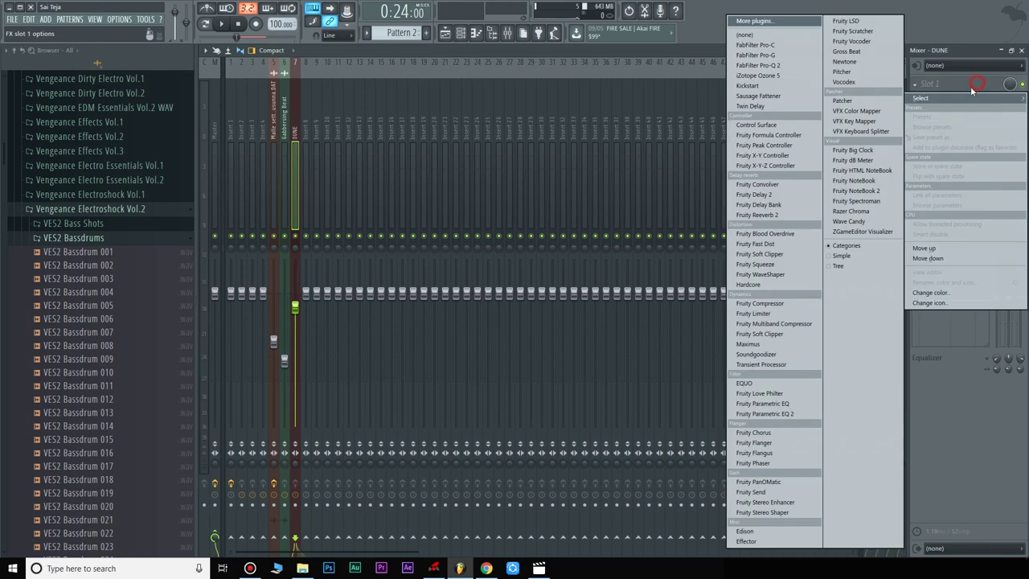
click(788, 414)
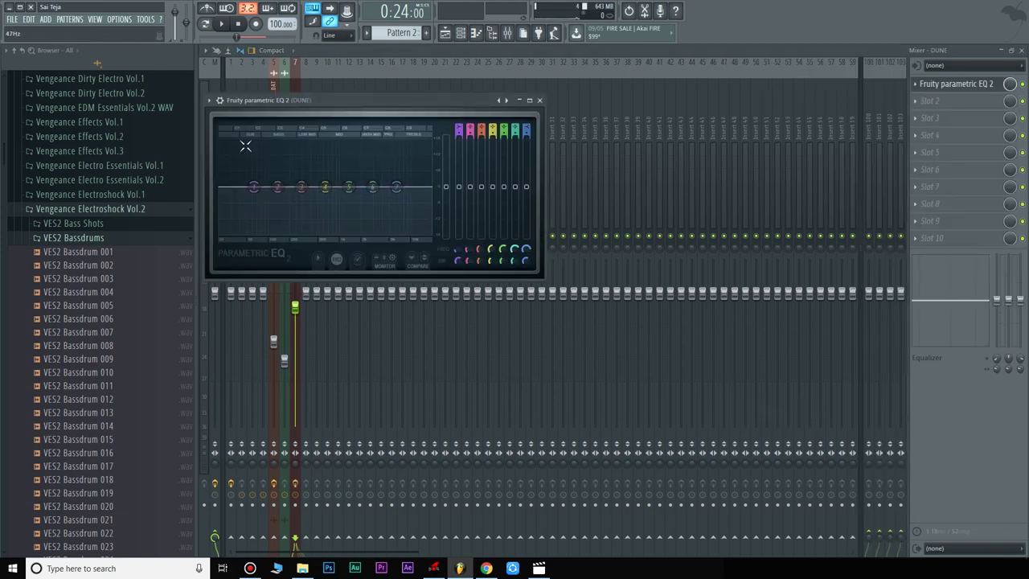
Shape the DUNE EQ during playback by cutting the lows with bands 1 and 2 and lifting the highs with bands 6 and 7
drag(255, 187, 273, 195)
drag(396, 186, 424, 163)
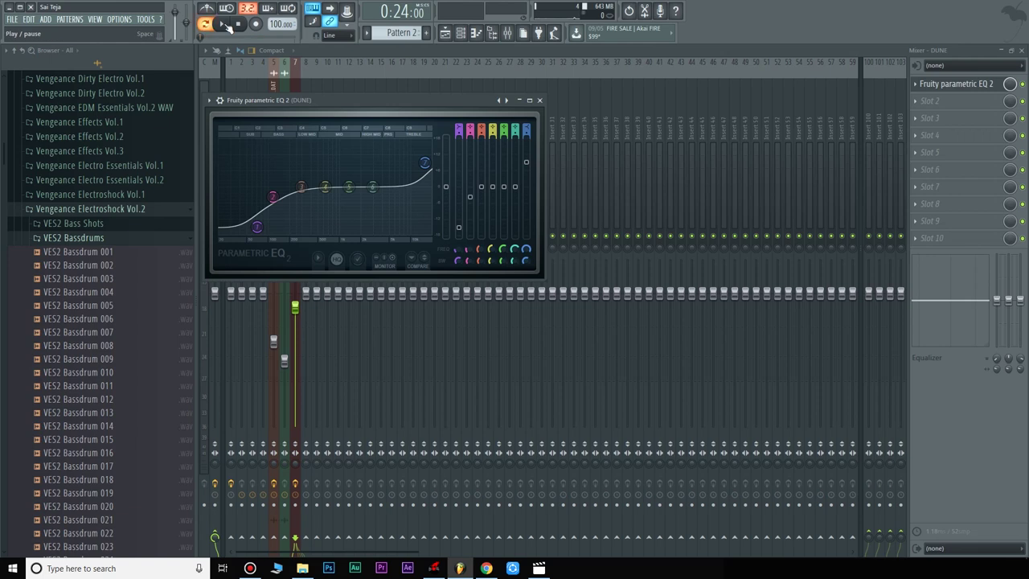
click(225, 24)
mouse_move(268, 230)
mouse_down()
mouse_move(264, 220)
mouse_move(277, 213)
mouse_up()
drag(372, 187, 429, 159)
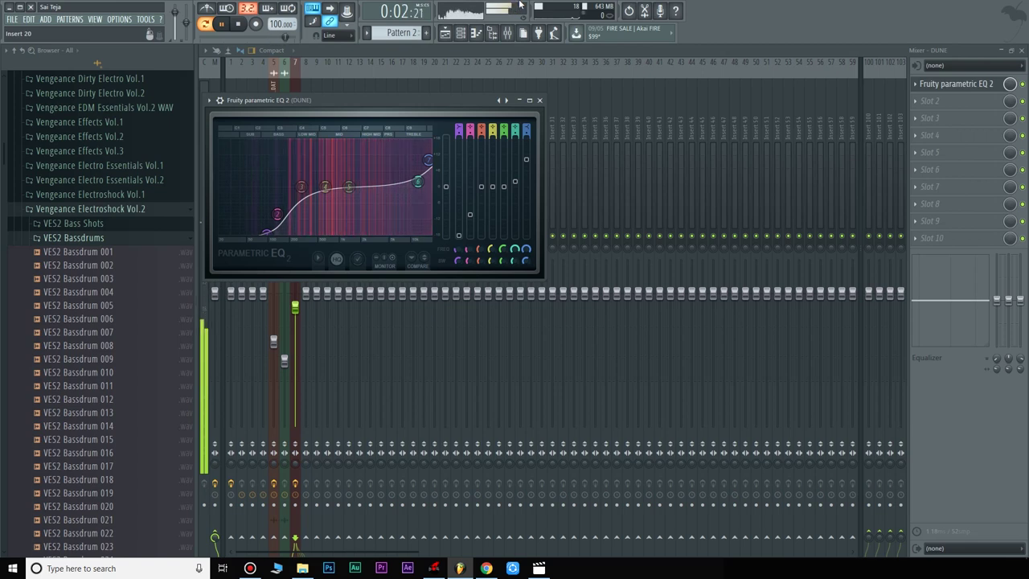
key(space)
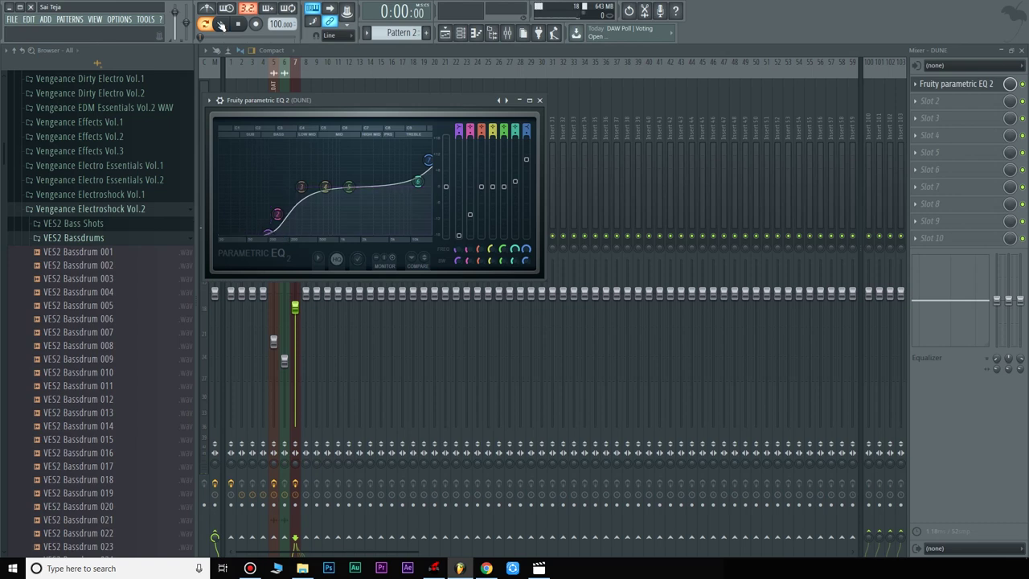
Play the playlist from bar 11 to check the equalised DUNE sound against the song
click(444, 34)
click(534, 75)
key(space)
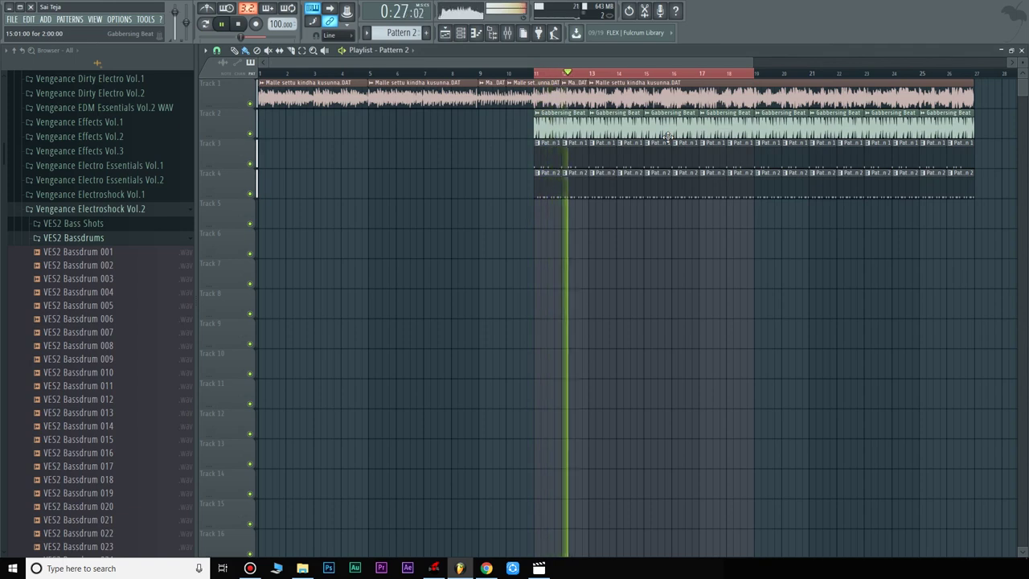
scroll(733, 76, up, 2)
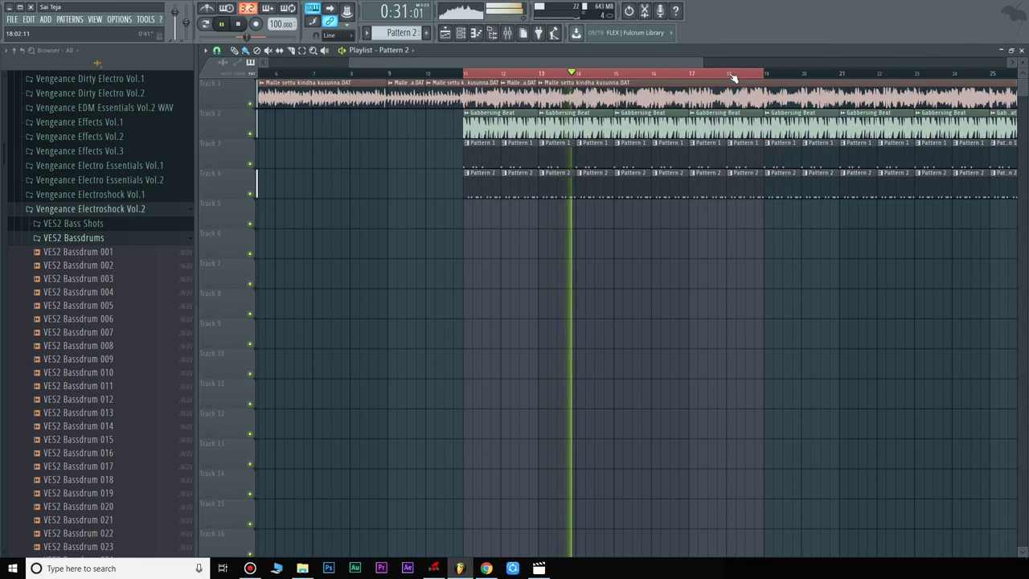
key(space)
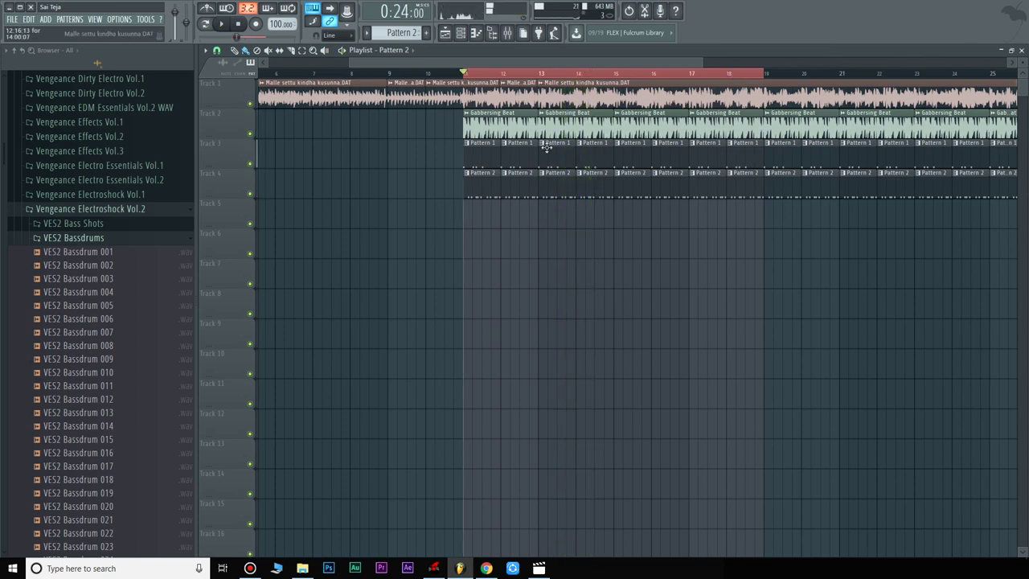
With the channel rack open, browse the KSHMR - Sounds of KSHMR VOL 2 drums to the Regular Claps folder
click(461, 33)
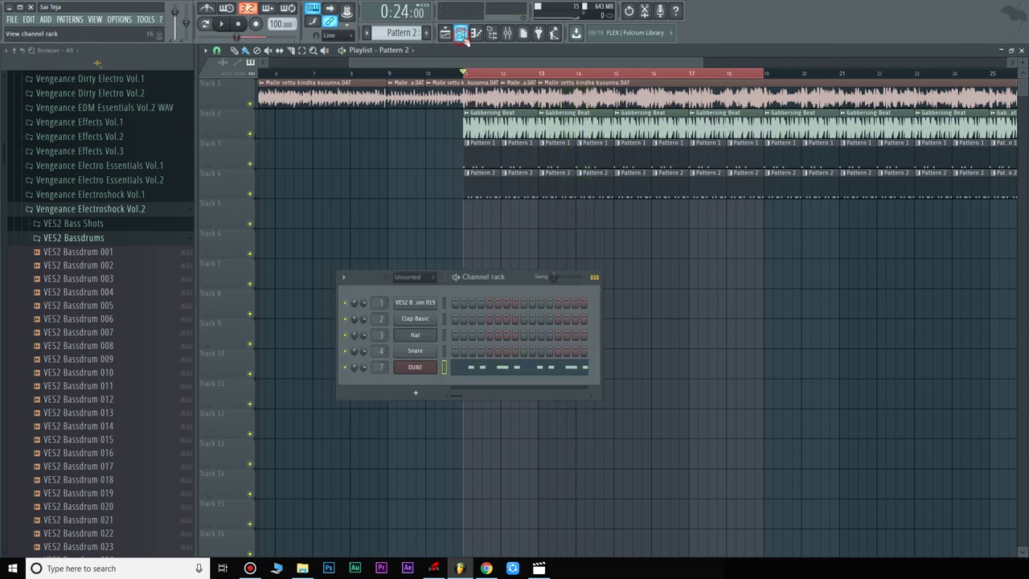
click(94, 238)
click(123, 210)
scroll(110, 236, up, 4)
click(65, 299)
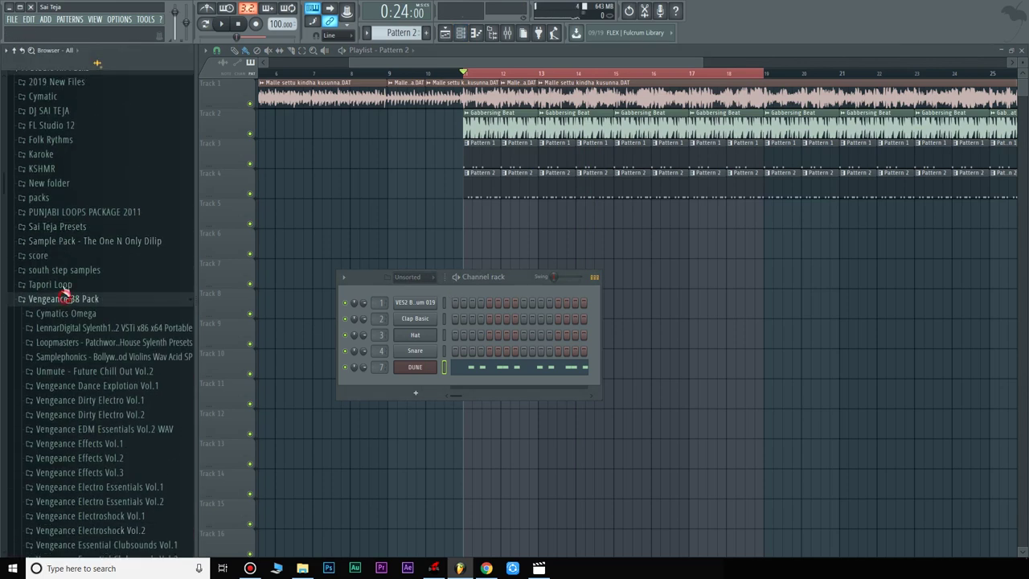
scroll(68, 221, up, 1)
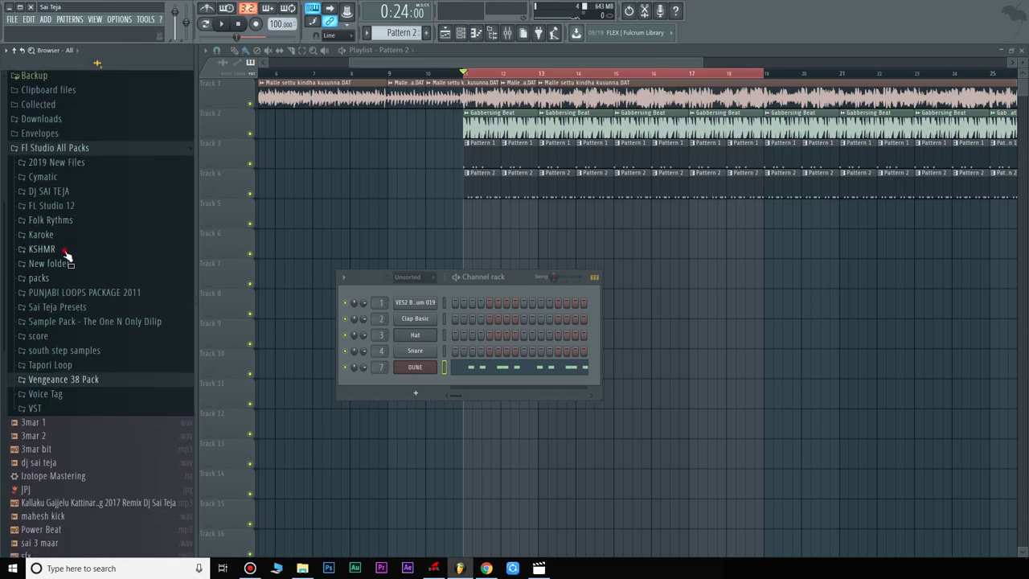
click(67, 251)
click(119, 279)
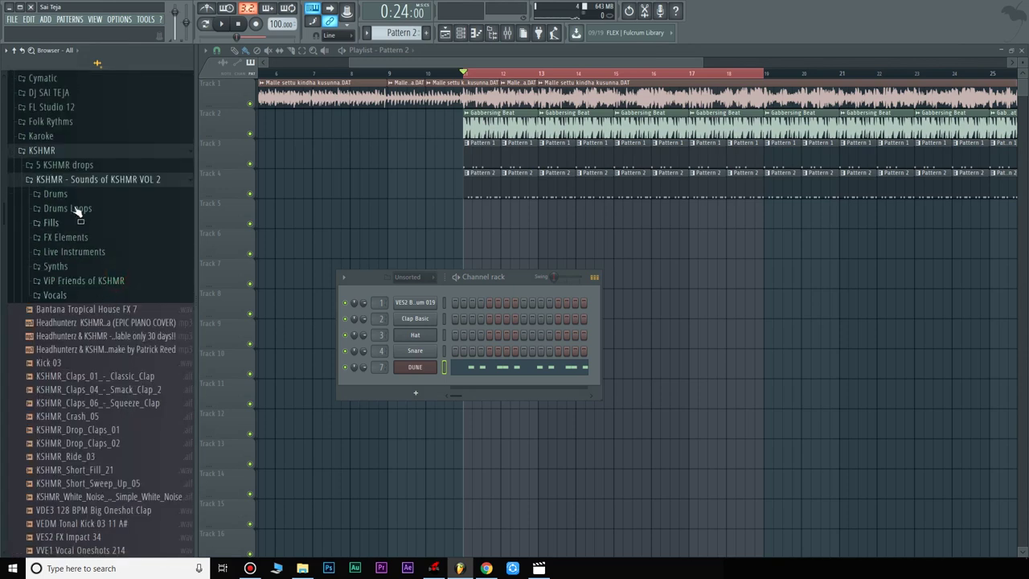
click(65, 196)
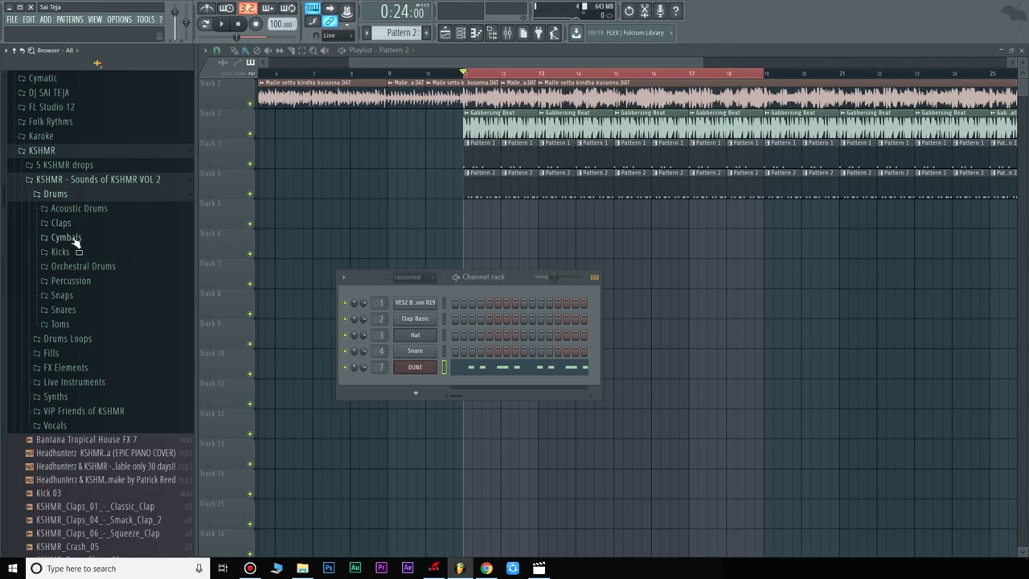
click(75, 225)
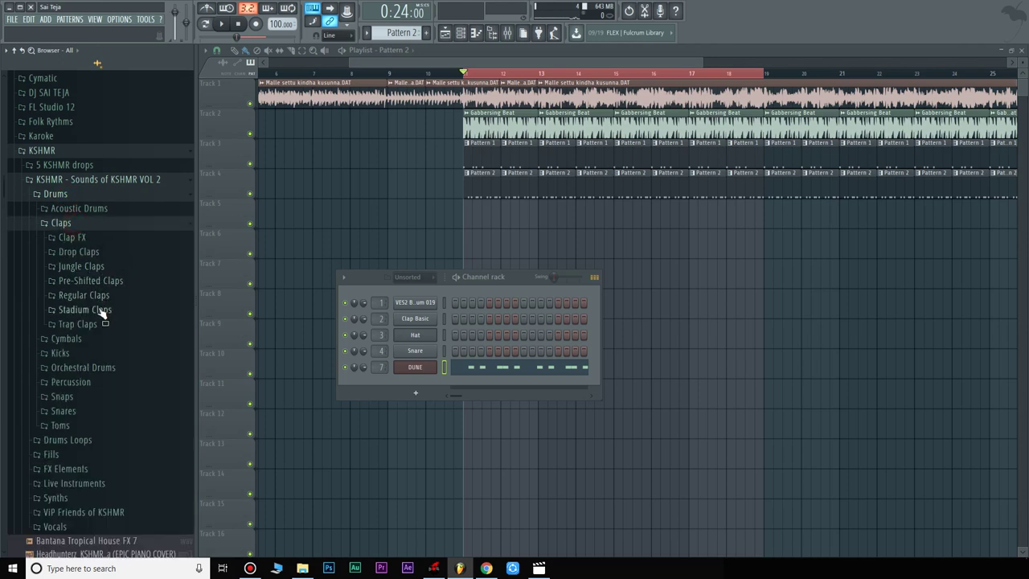
click(94, 295)
Audition the regular claps and replace the Clap Basic channel's sample with KSHMR Clap 10 - Hard 01
click(102, 270)
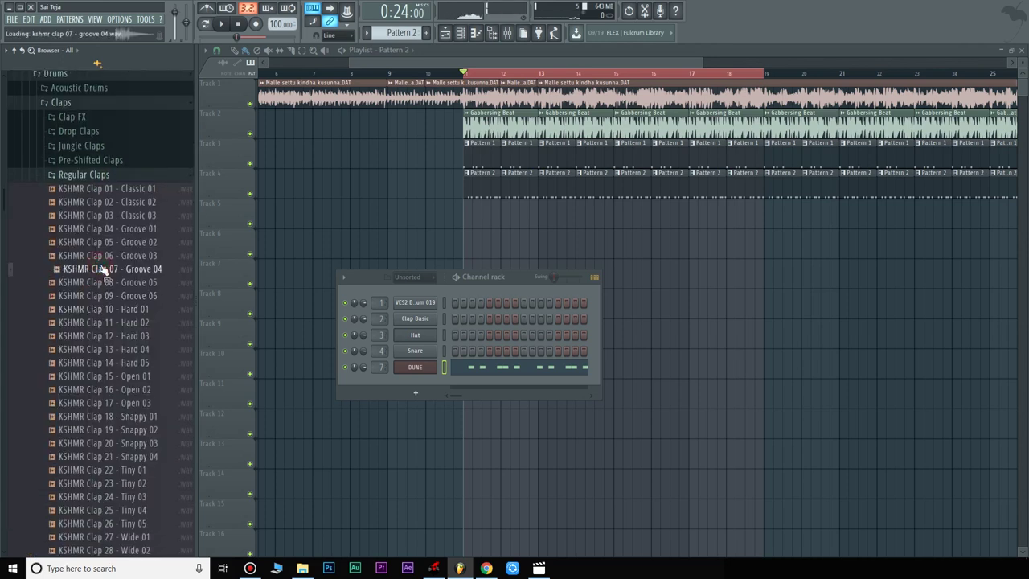
key(Down)
key(Down)
key(Down)
key(Down)
key(Down)
key(Up)
key(Up)
drag(102, 315, 415, 319)
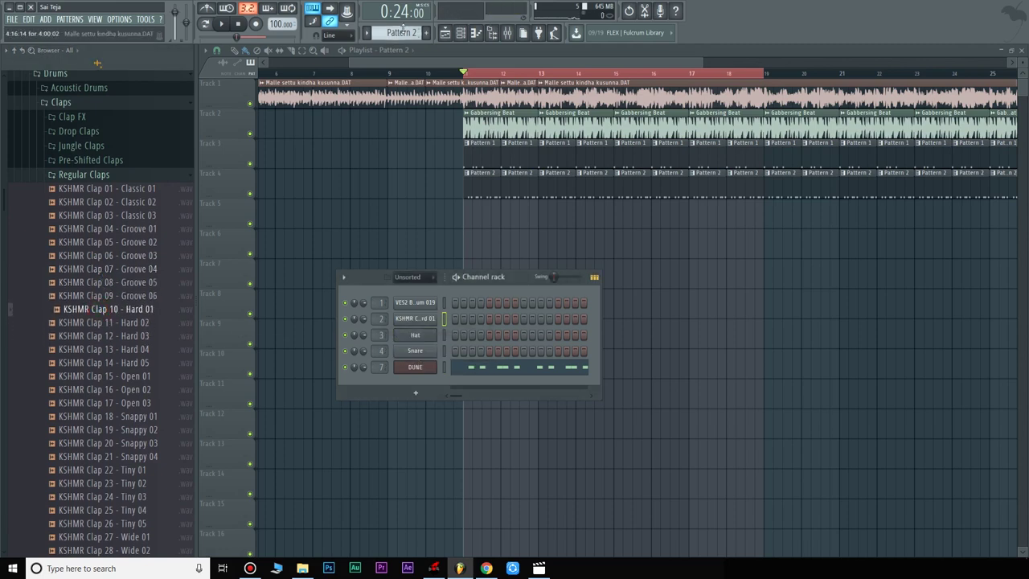
Switch to Pattern 3 and add KSHMR clap hits on steps 5 and 13
scroll(402, 30, up, 1)
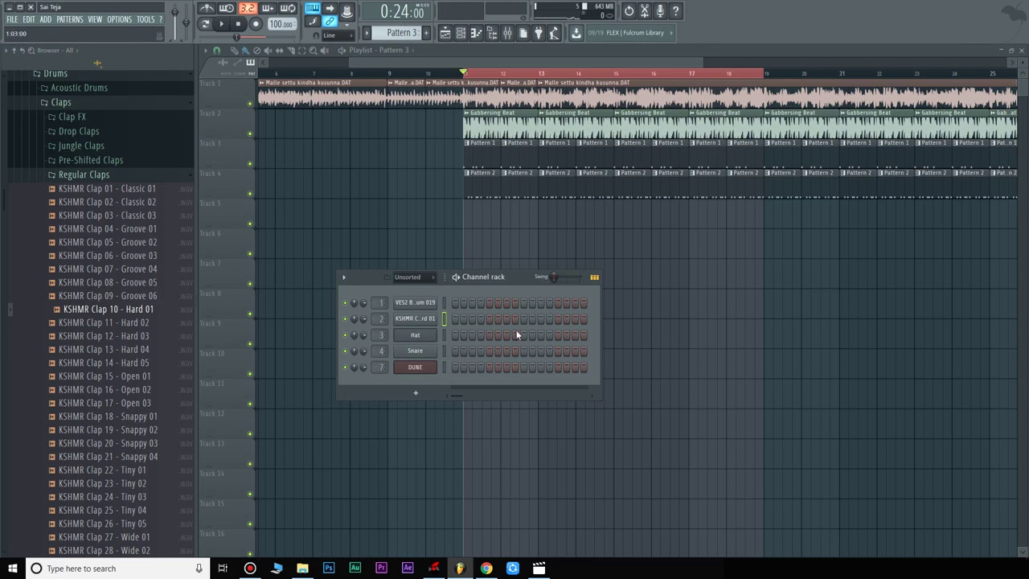
click(489, 318)
click(559, 319)
Fill Track 5 with Pattern 3 clips from bar 11 to bar 27
mouse_move(466, 217)
mouse_down()
mouse_move(715, 202)
mouse_move(998, 211)
mouse_up()
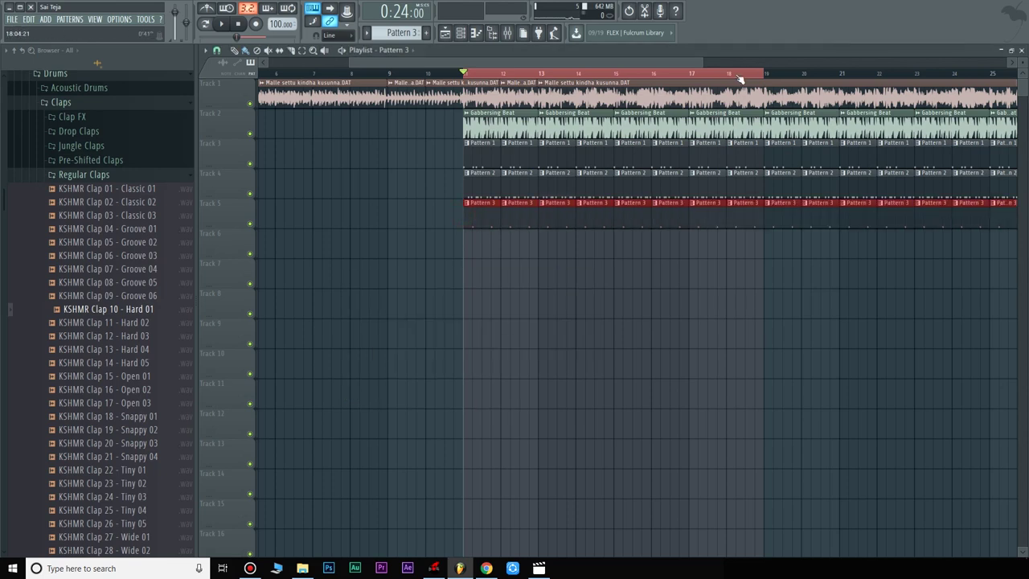
scroll(740, 78, down, 1)
drag(700, 64, 729, 65)
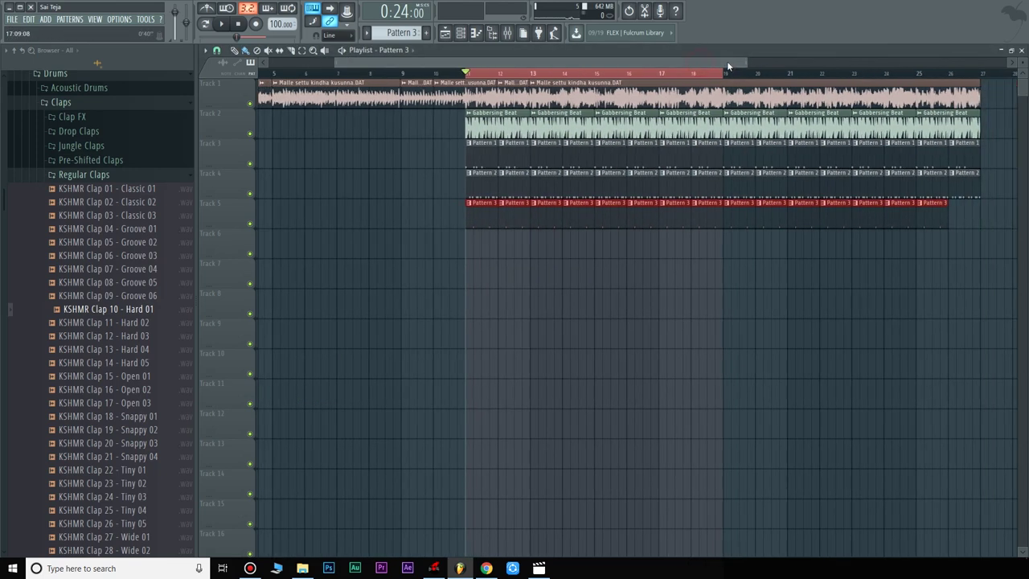
click(939, 214)
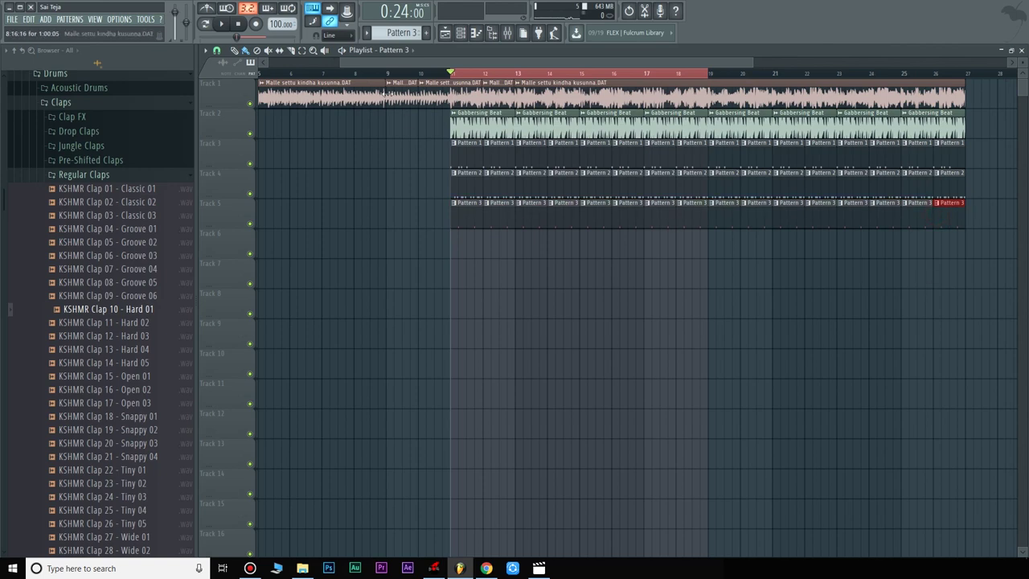
Play the arrangement with the claps from bar 11, clearing the loop selection over bars 11 to 19 between playbacks
key(space)
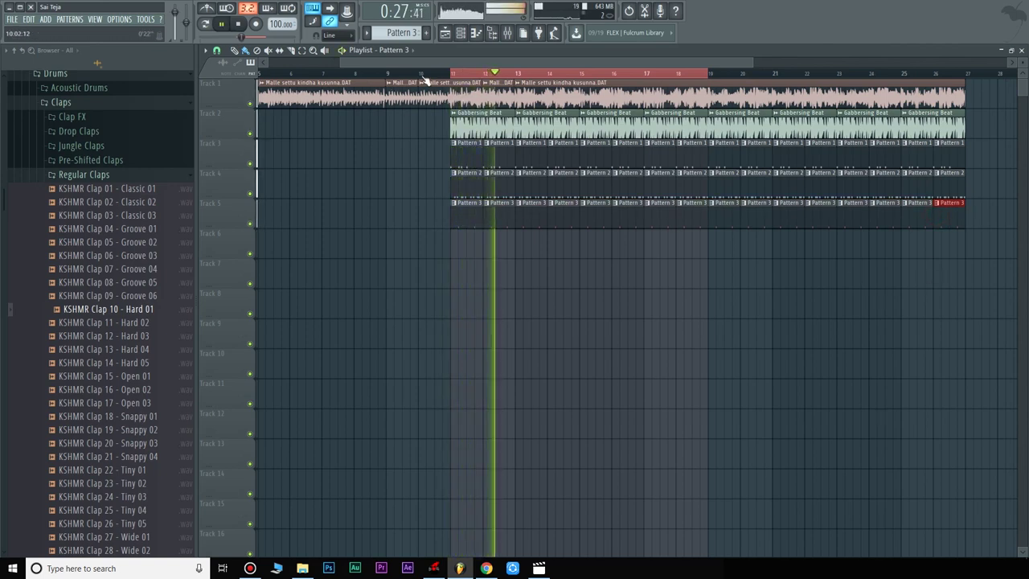
key(space)
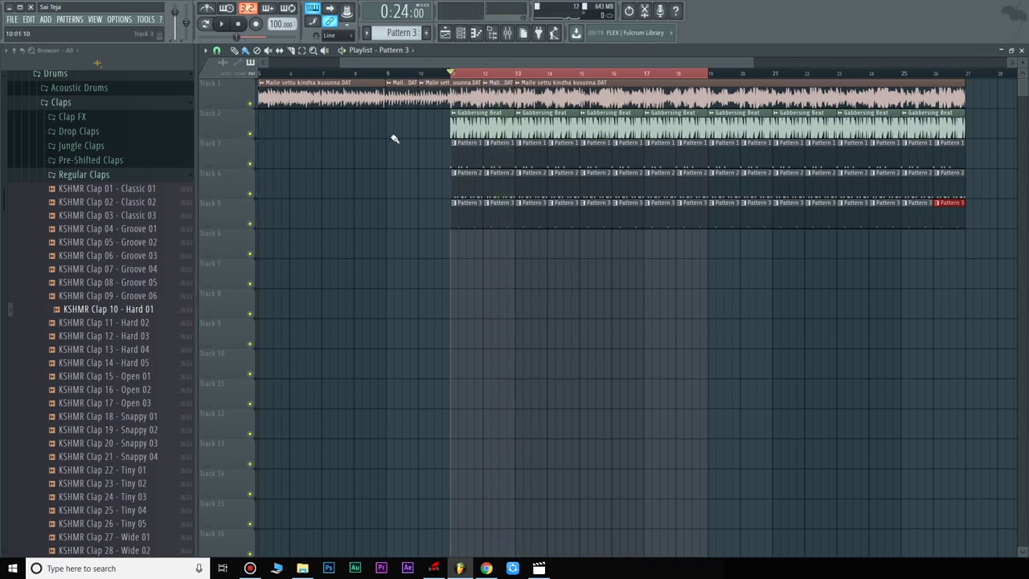
drag(706, 76, 452, 74)
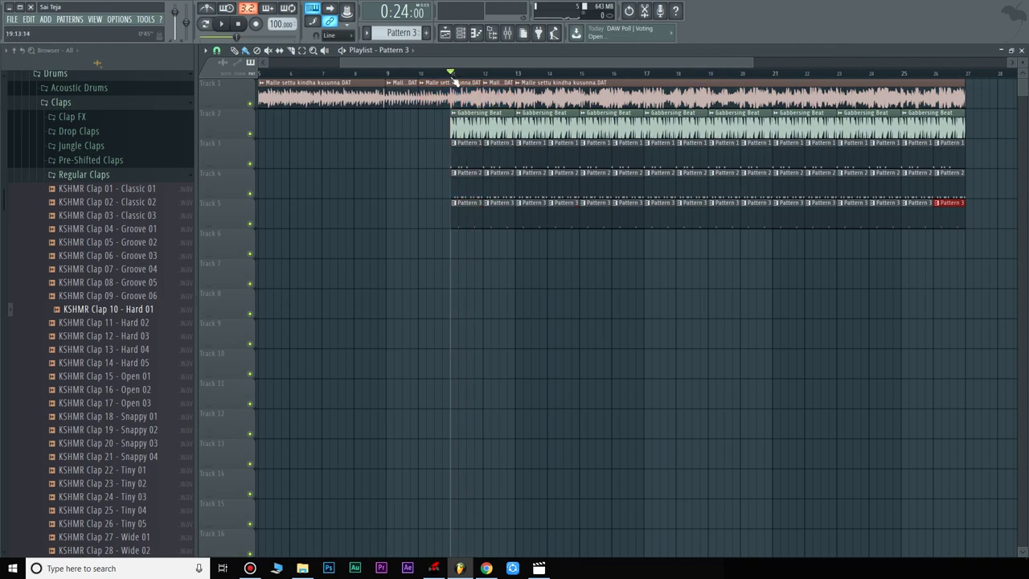
key(space)
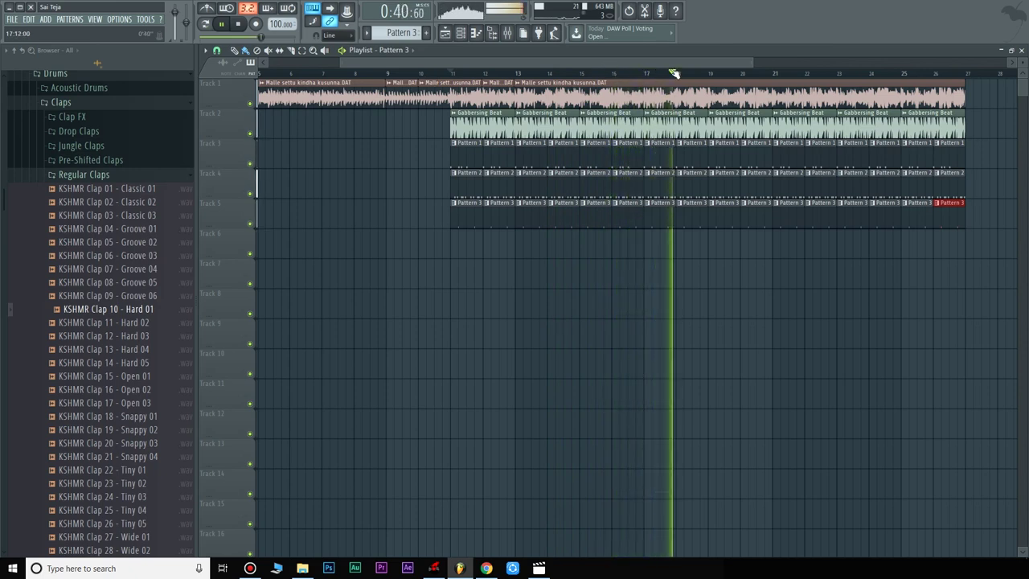
key(space)
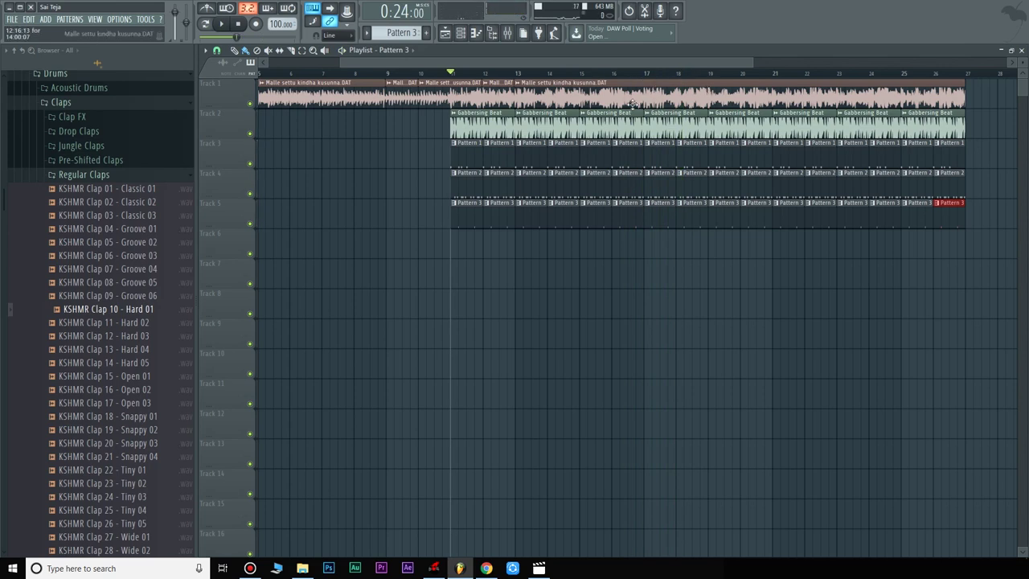
Slice the Track 1 song clip at bar 17 and slip its audio to match the beat
scroll(647, 77, up, 5)
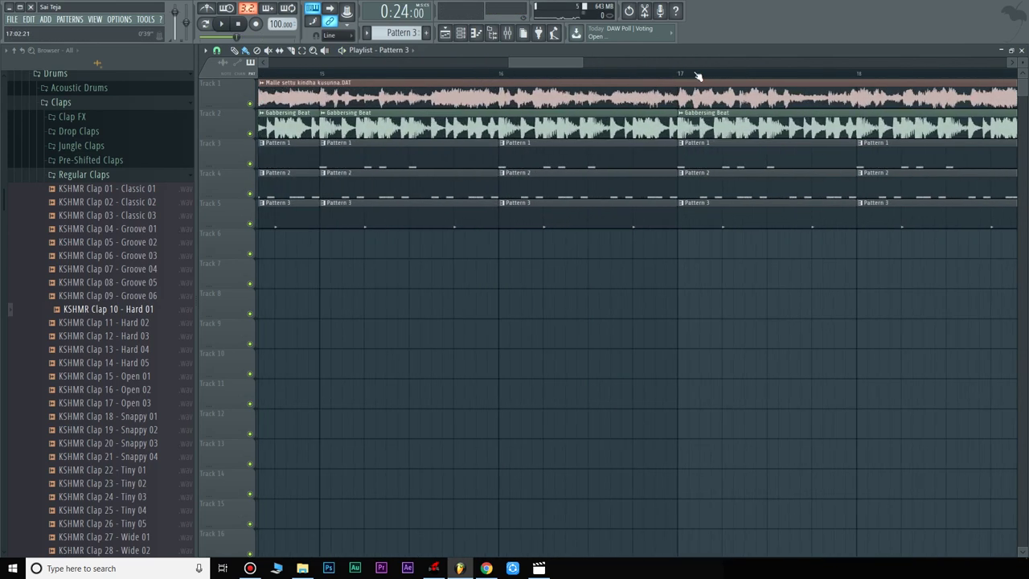
scroll(666, 82, right, 3)
scroll(662, 83, left, 1)
scroll(436, 83, right, 1)
click(281, 51)
click(445, 81)
Slice the Track 1 song clip at about bars 20 and 21 and slip the audio into time with the Gabbersing Beat
scroll(445, 80, down, 2)
scroll(445, 80, right, 10)
scroll(376, 94, left, 1)
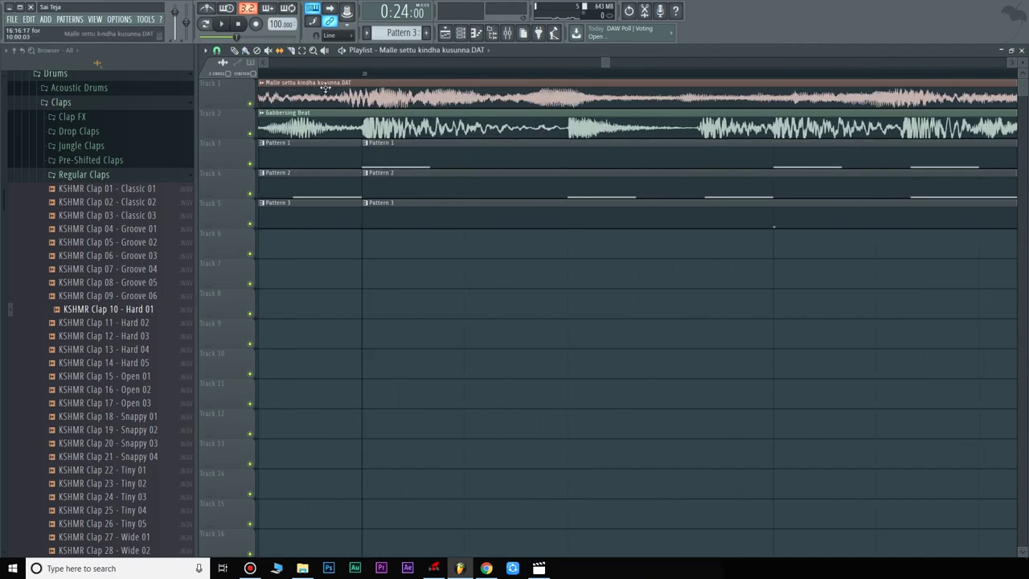
scroll(391, 85, right, 6)
drag(740, 91, 743, 103)
key(s)
drag(763, 90, 781, 86)
Slice the Track 1 song clip at mid-bar 21 and just before bar 25, and play the arrangement from bar 11
scroll(785, 79, right, 12)
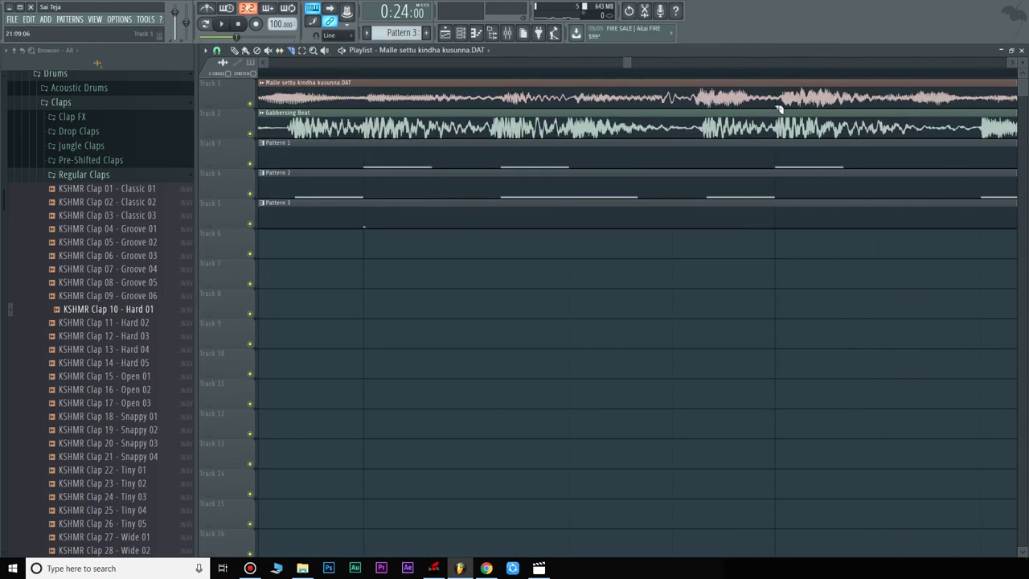
scroll(830, 81, down, 5)
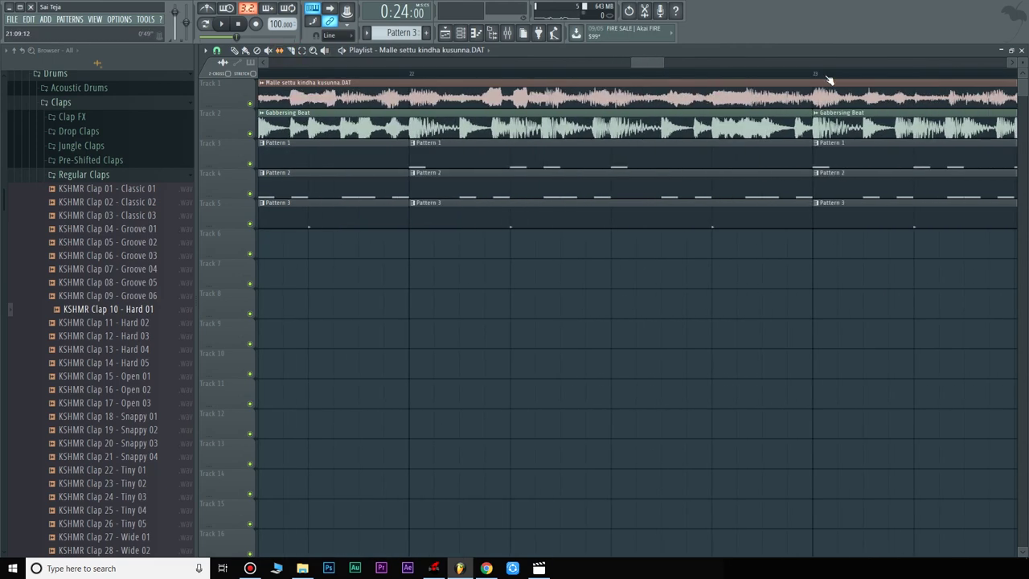
scroll(802, 86, up, 4)
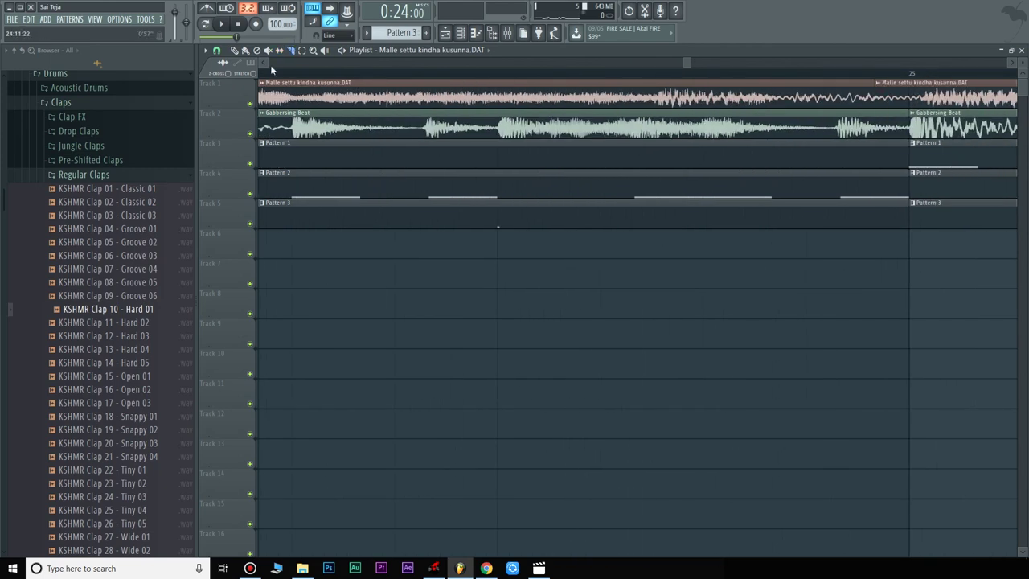
scroll(930, 80, down, 4)
scroll(929, 78, down, 5)
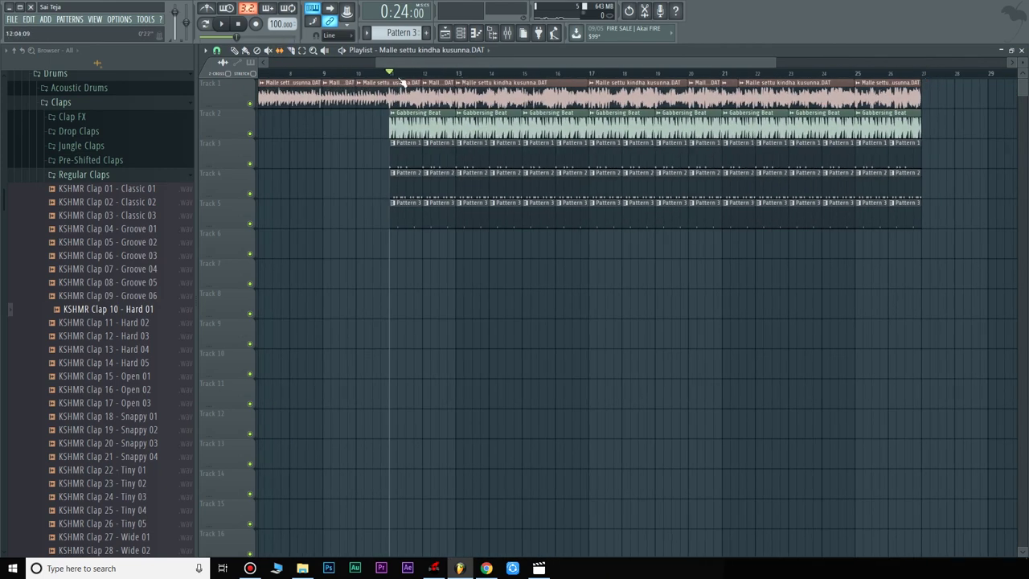
click(386, 74)
key(space)
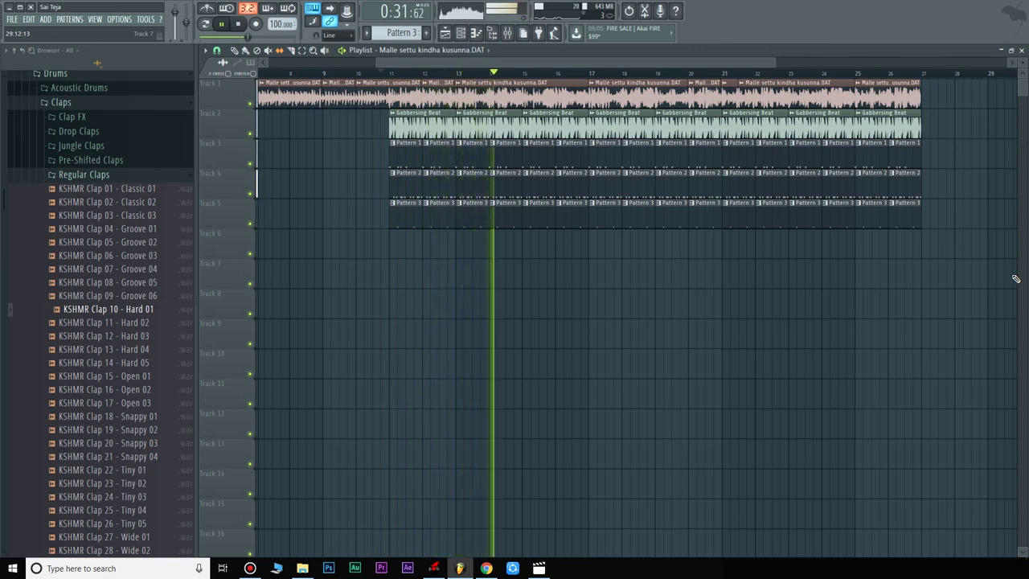
Stop playback and place the KSHMR Punchy Kick 11 (E) sample from Punchy Kicks on Track 6 just before bar 11
key(space)
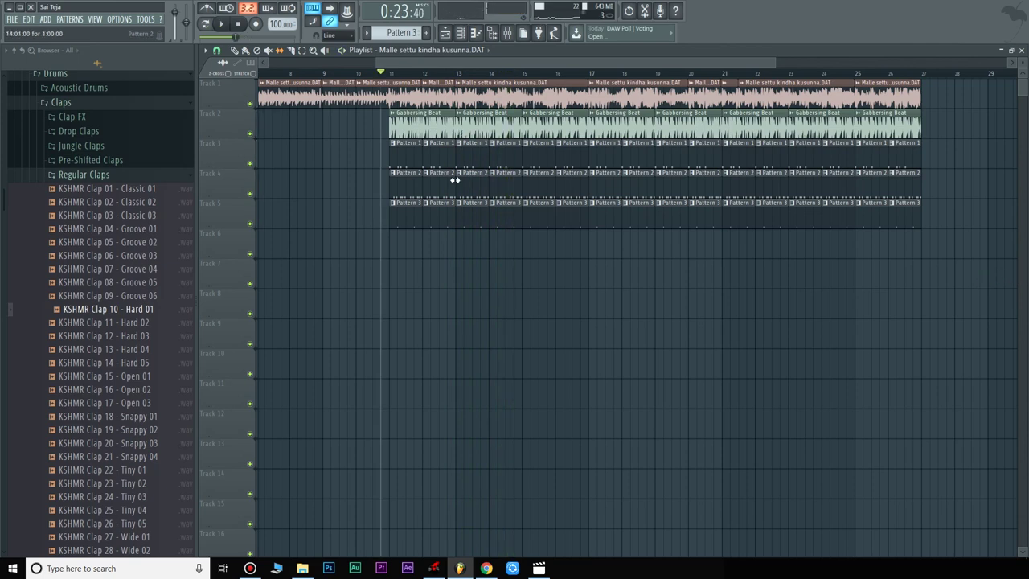
scroll(388, 74, up, 5)
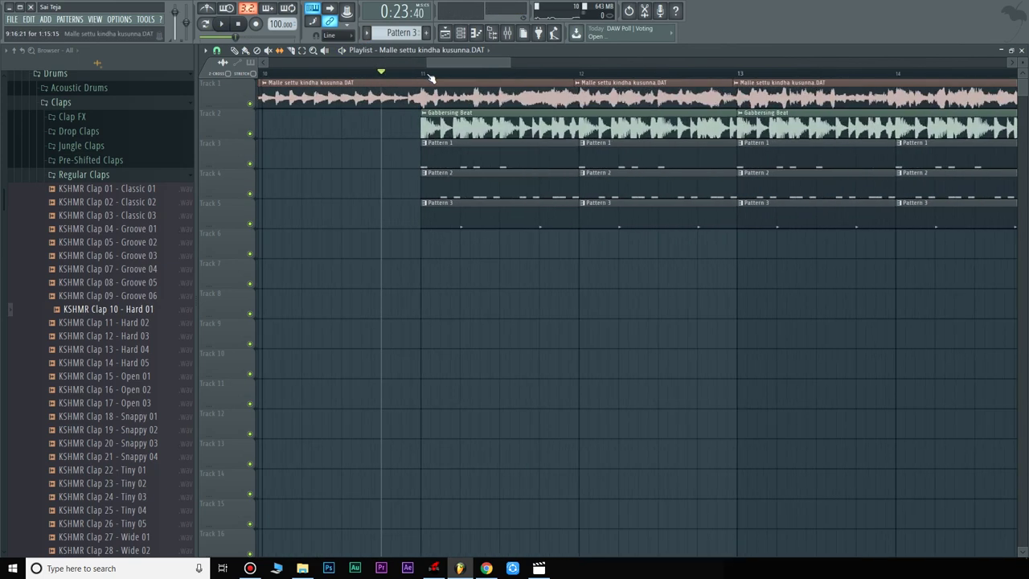
click(88, 107)
click(79, 132)
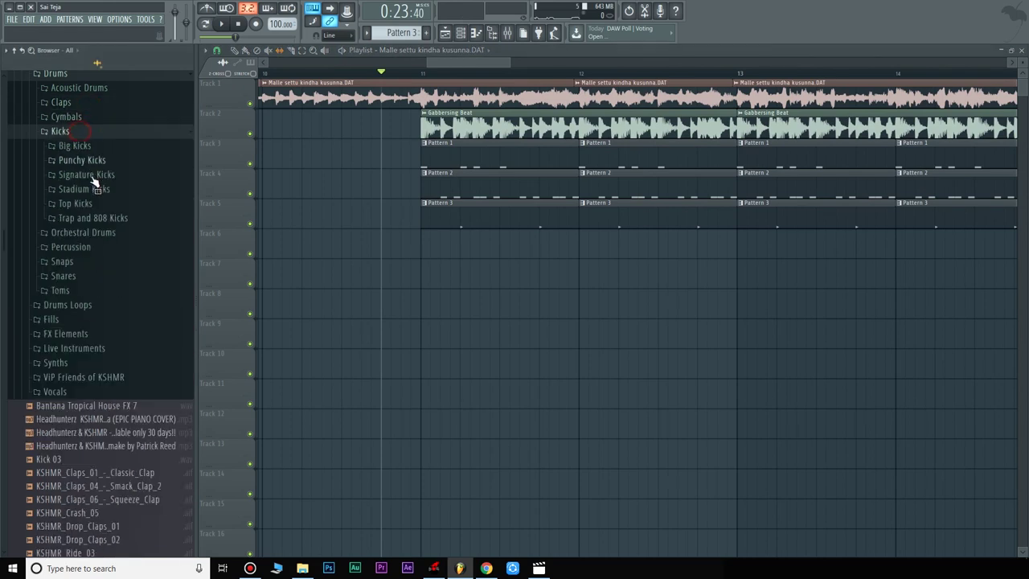
click(96, 165)
click(105, 175)
click(105, 242)
click(110, 284)
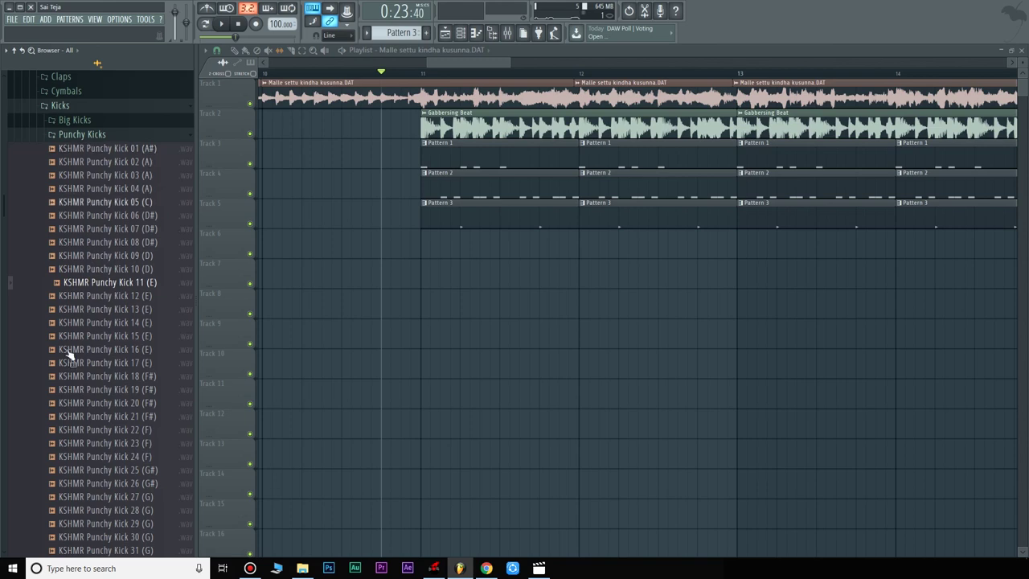
drag(107, 286, 388, 250)
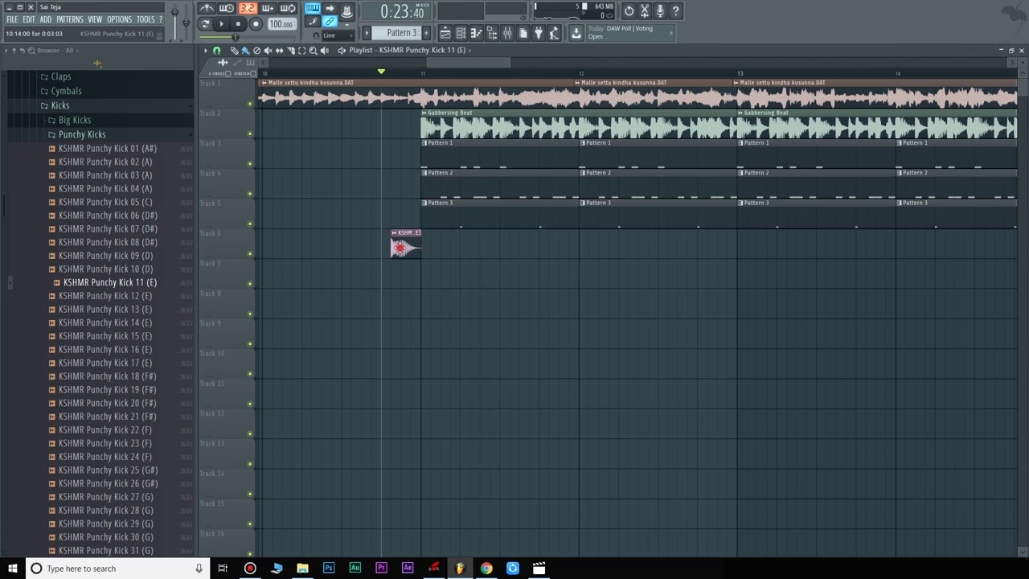
Reverse the KSHMR Punchy Kick 11 (E) sample on Track 6
double_click(400, 247)
click(404, 255)
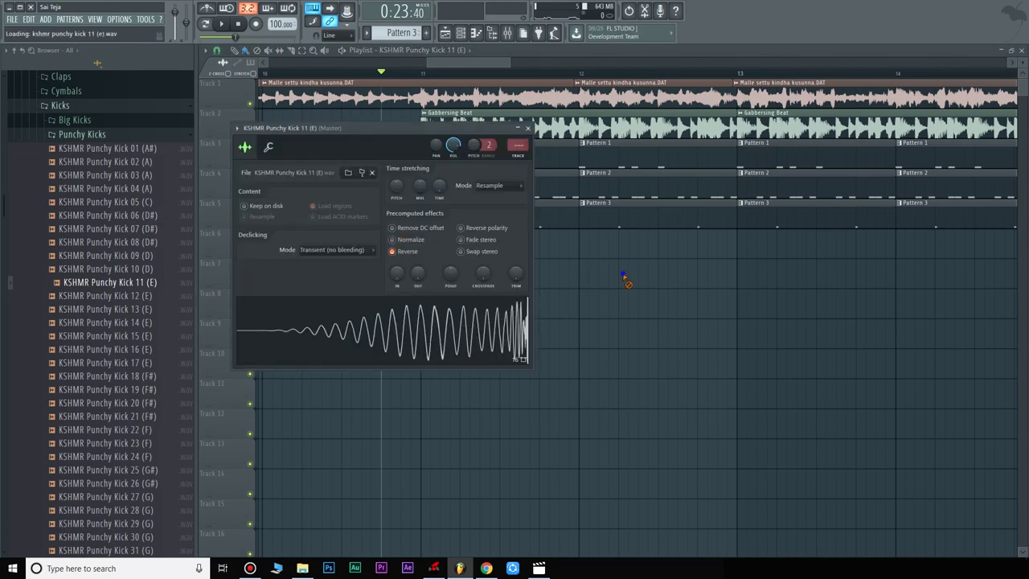
click(624, 274)
Shift the reversed kick clip on Track 6 so it ends exactly at bar 11, and play the transition
scroll(412, 76, up, 6)
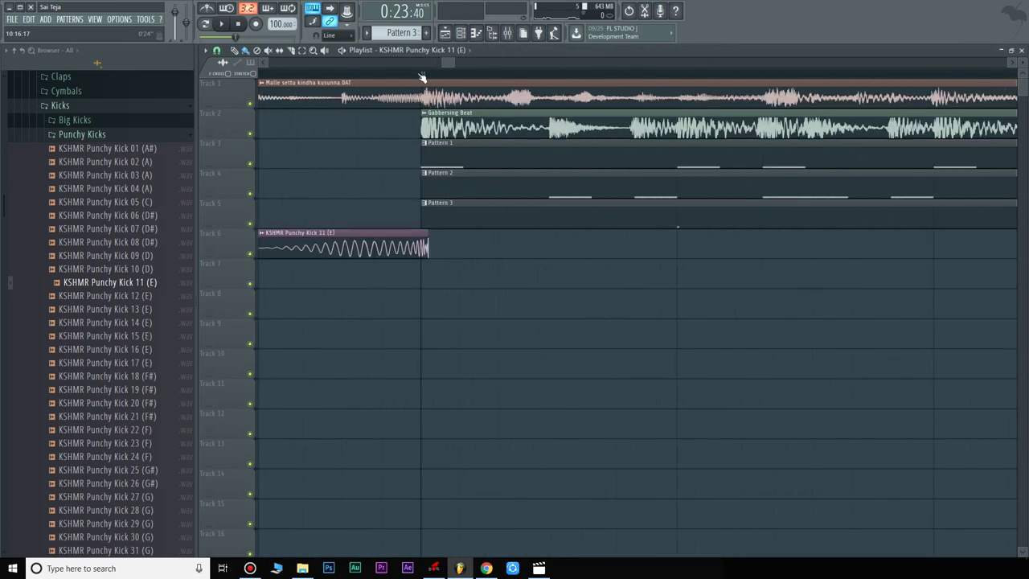
drag(418, 246, 403, 244)
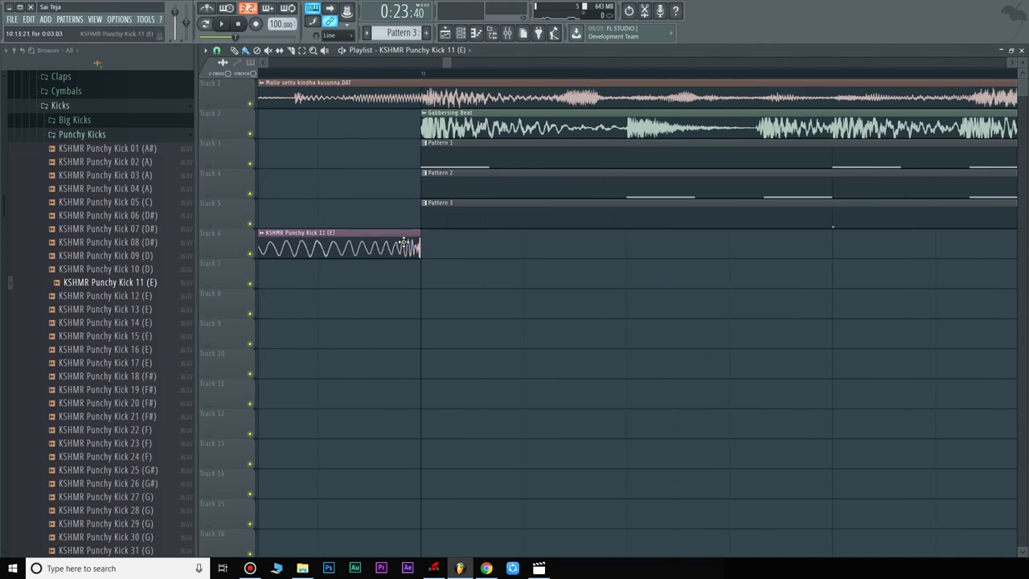
scroll(428, 79, down, 4)
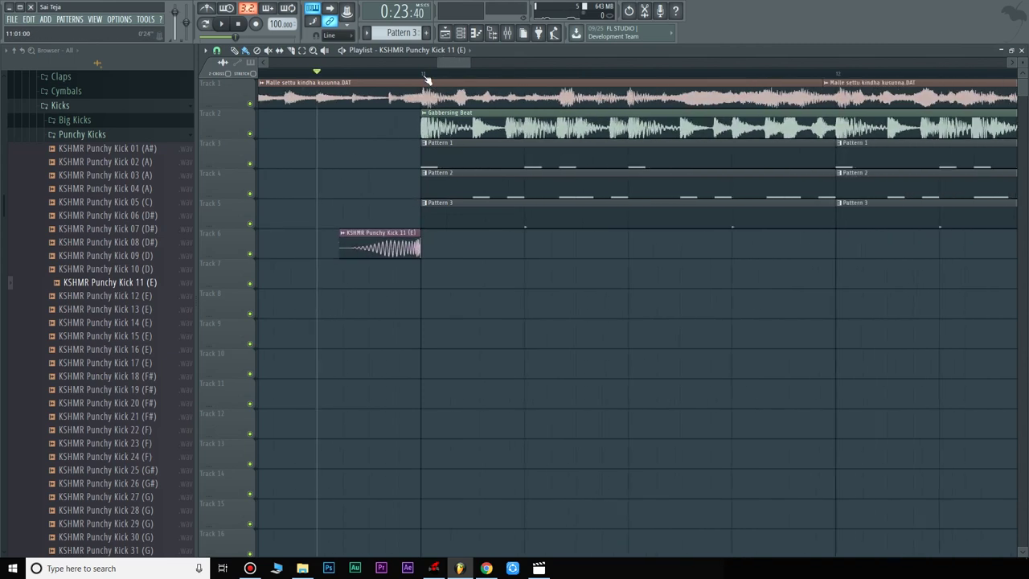
key(space)
key(space)
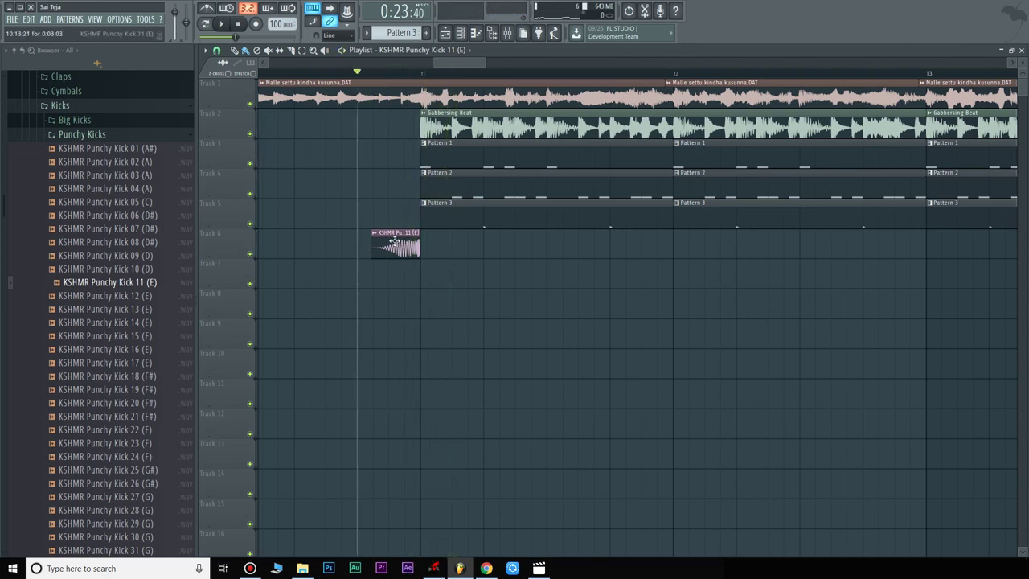
Route the Punchy Kick 11 sample to mixer track 8 and lower its volume while playing the transition into bar 11
double_click(394, 241)
key(ctrl+l)
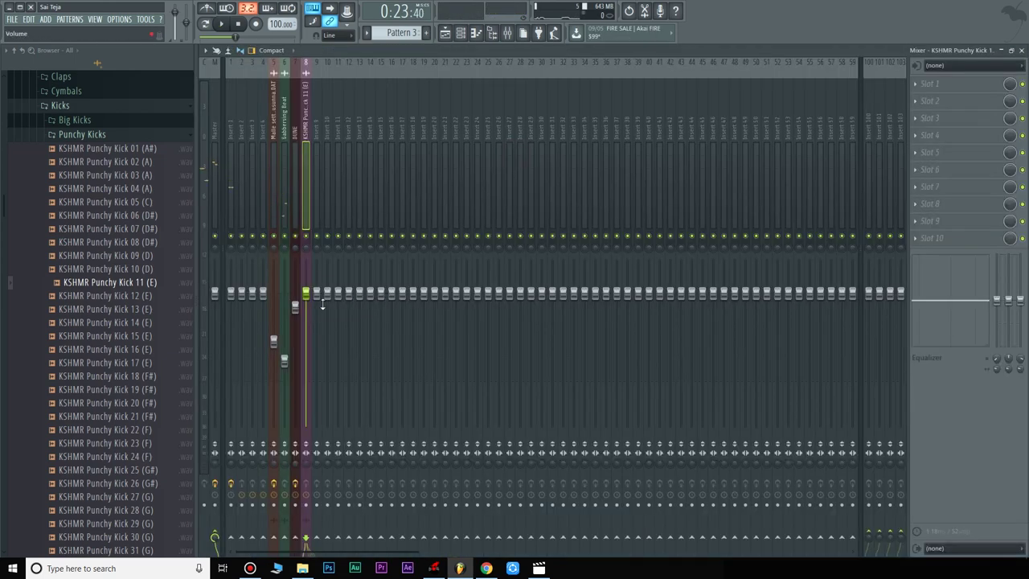
key(space)
key(space)
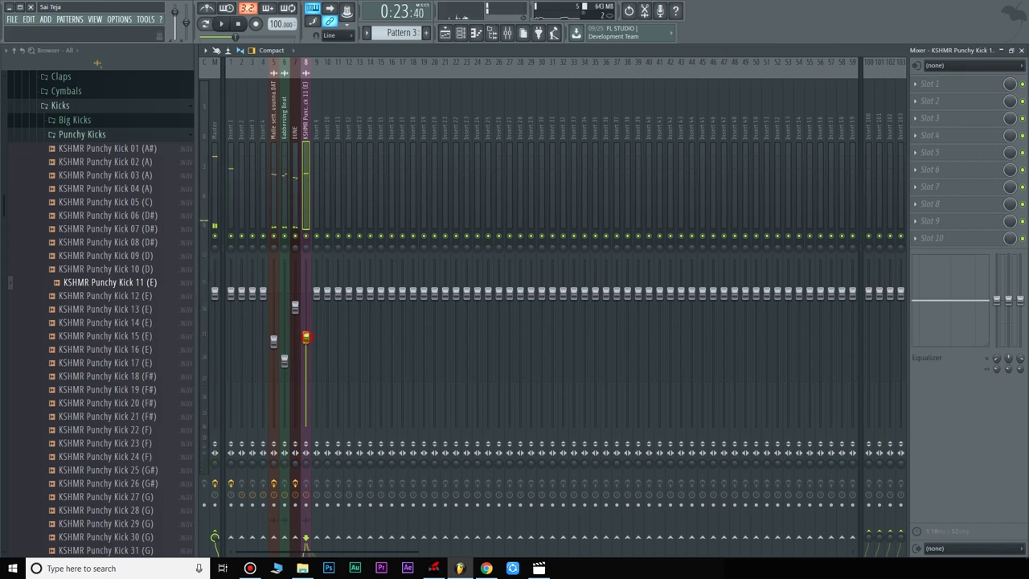
key(space)
key(space)
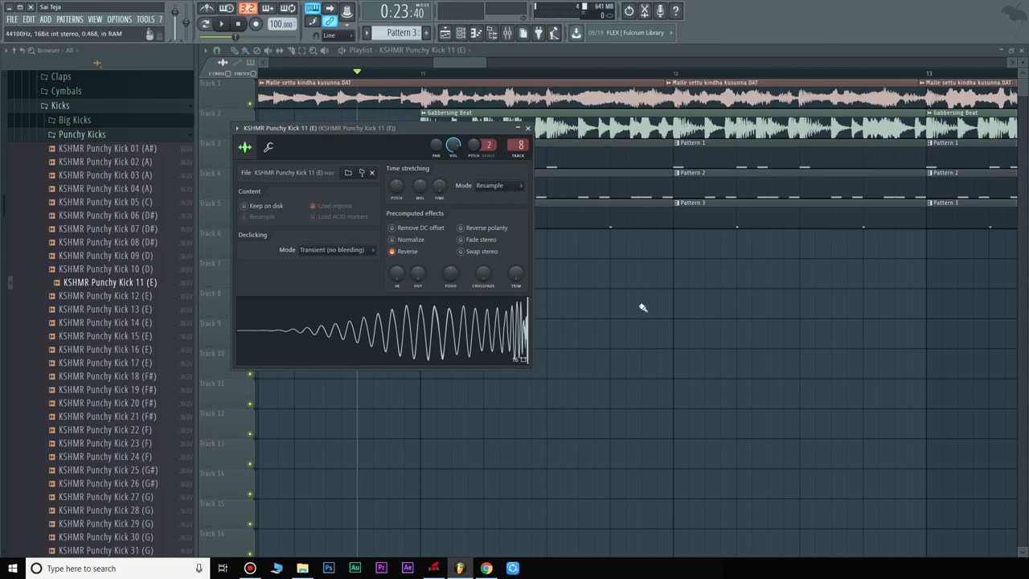
click(640, 306)
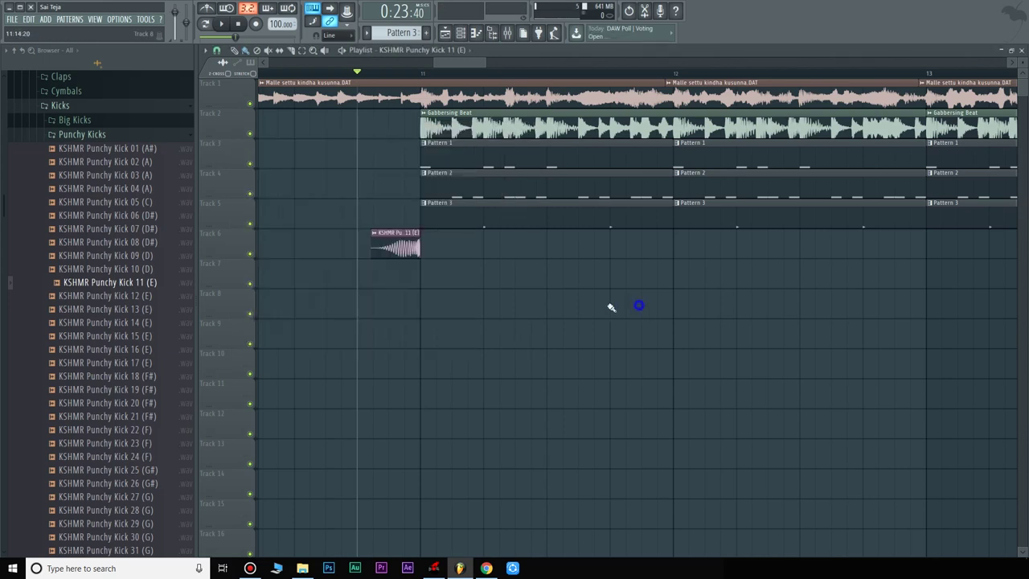
Close the KSHMR kick folders and open the Vocal Pack sample folder in the browser
click(84, 106)
scroll(80, 187, up, 4)
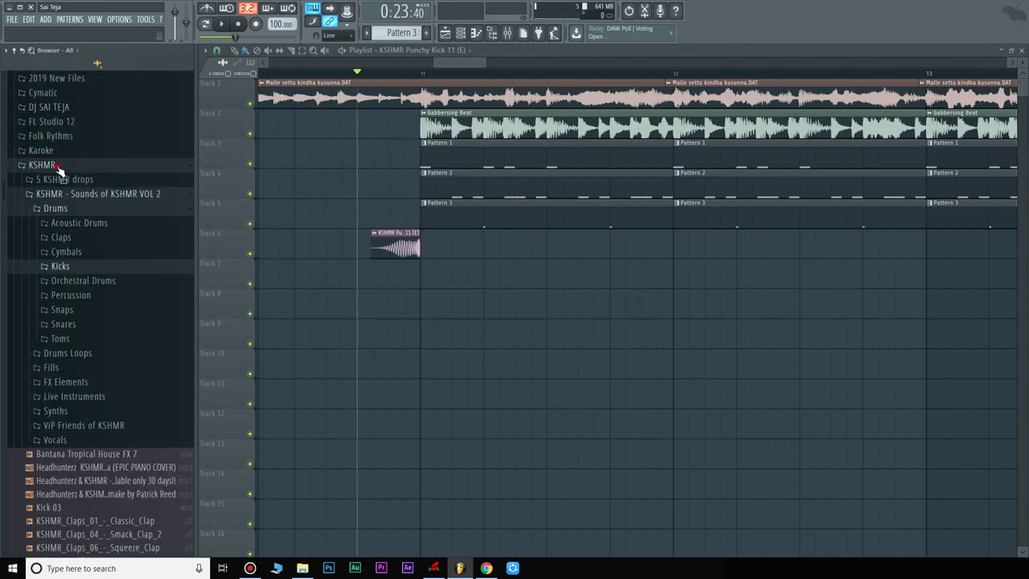
click(56, 166)
scroll(71, 197, up, 2)
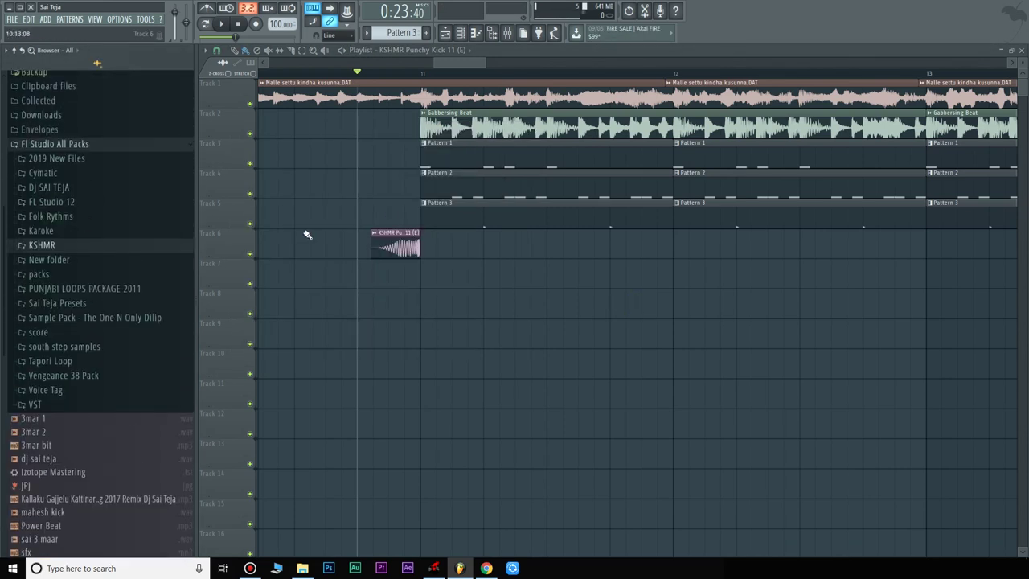
click(57, 190)
scroll(64, 166, up, 2)
click(65, 159)
click(64, 134)
scroll(70, 256, down, 6)
scroll(70, 181, up, 3)
click(70, 225)
Audition the Vocal Pack samples and place Aau on Track 6 at bar 11
key(Down)
key(Down)
key(Down)
key(Down)
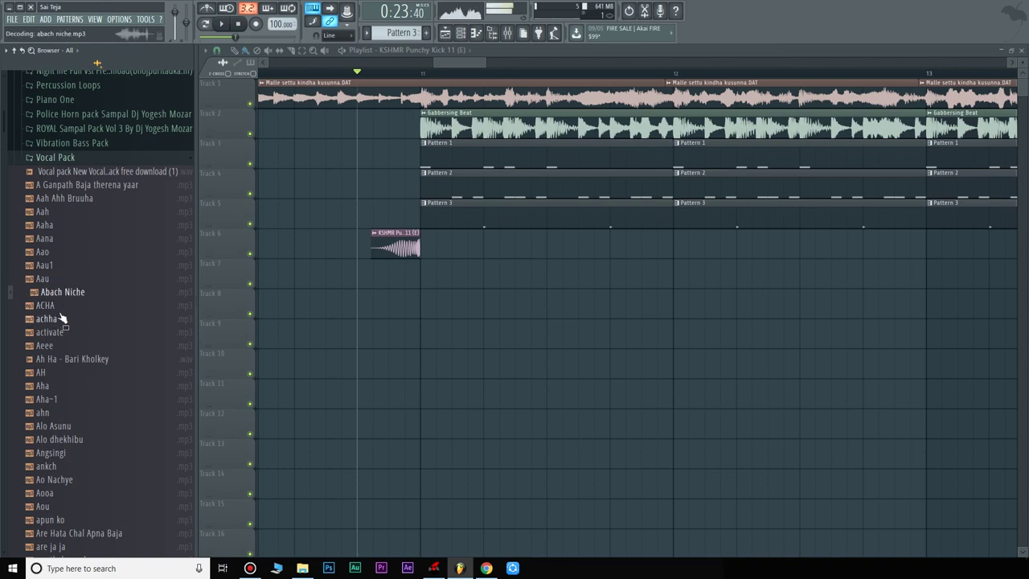
click(38, 283)
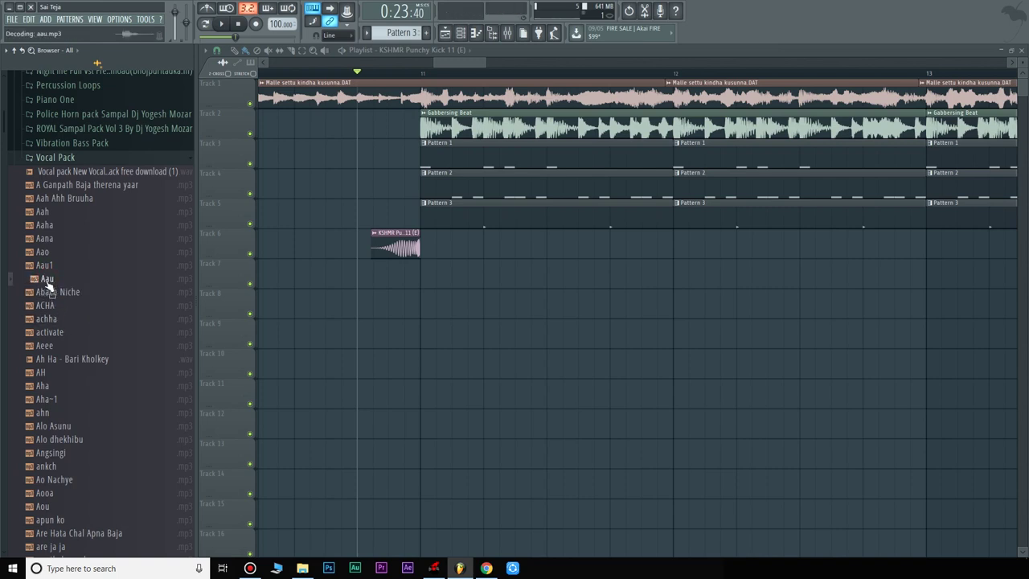
drag(160, 287, 460, 240)
click(452, 276)
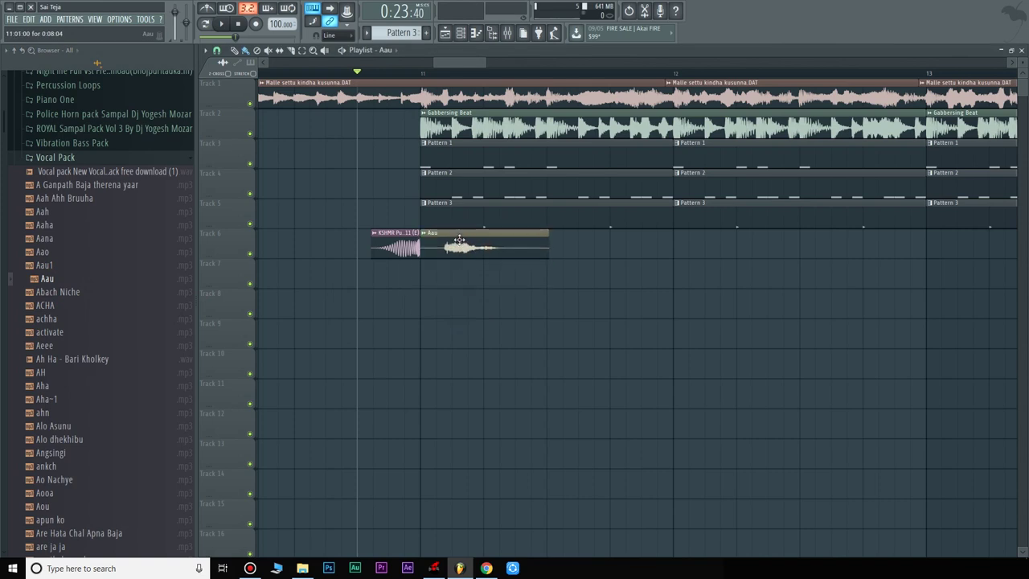
Trim the silence from the Aau vocal sample
double_click(459, 246)
drag(530, 287, 530, 250)
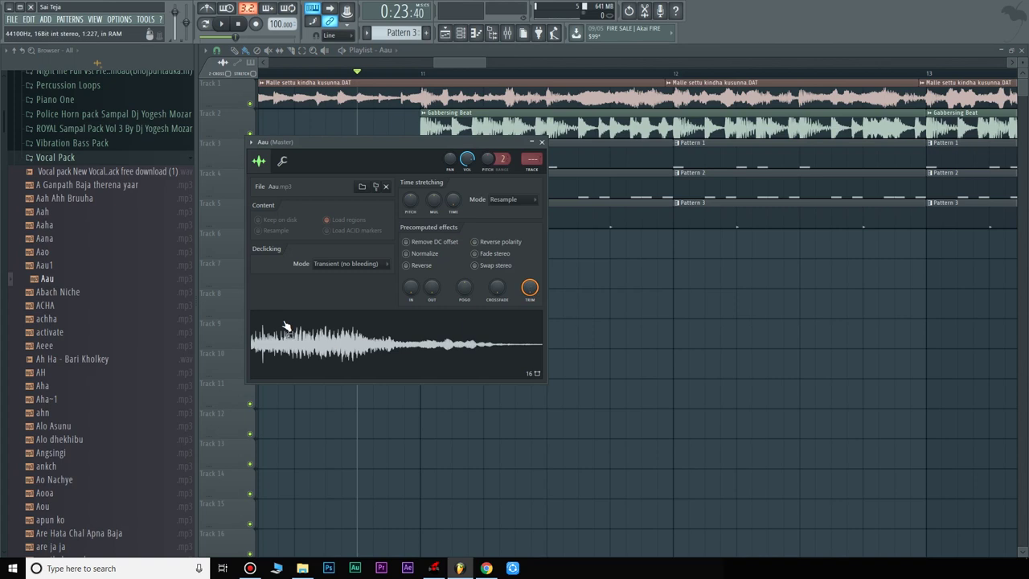
key(Escape)
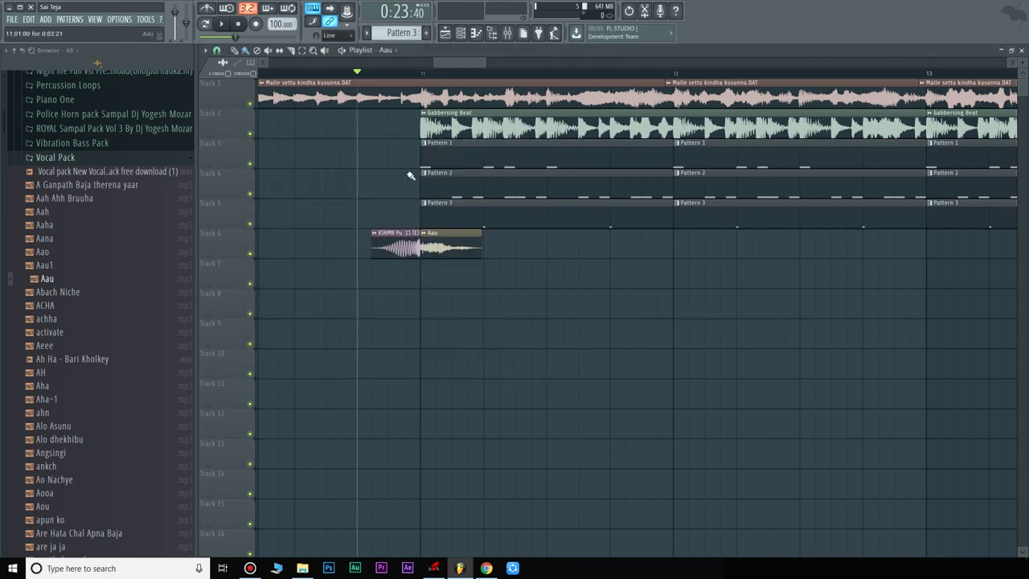
Route the Aau sample to mixer track 9 and load the voice delay mixer preset on that track
scroll(432, 78, up, 3)
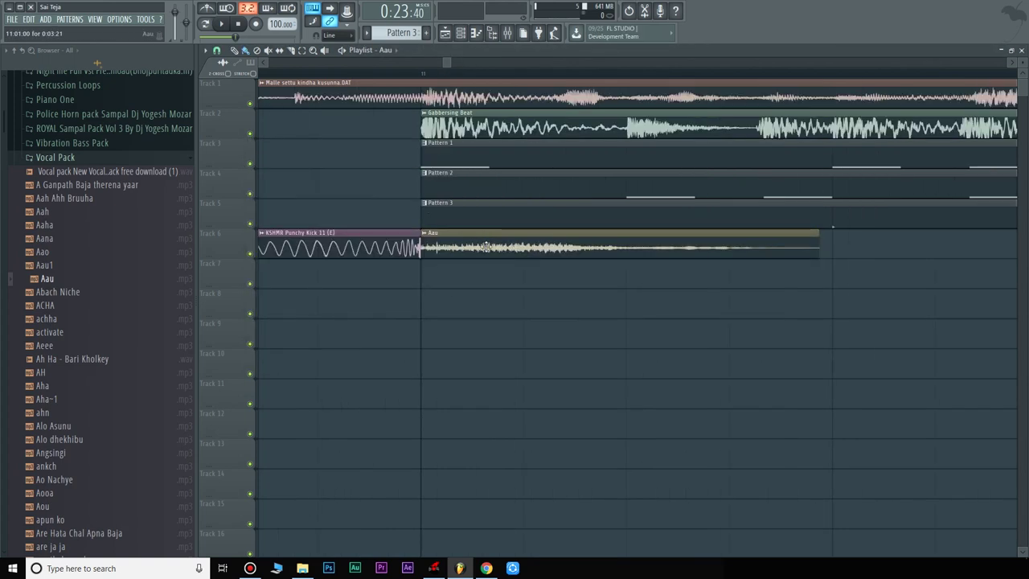
double_click(486, 246)
click(534, 172)
key(F9)
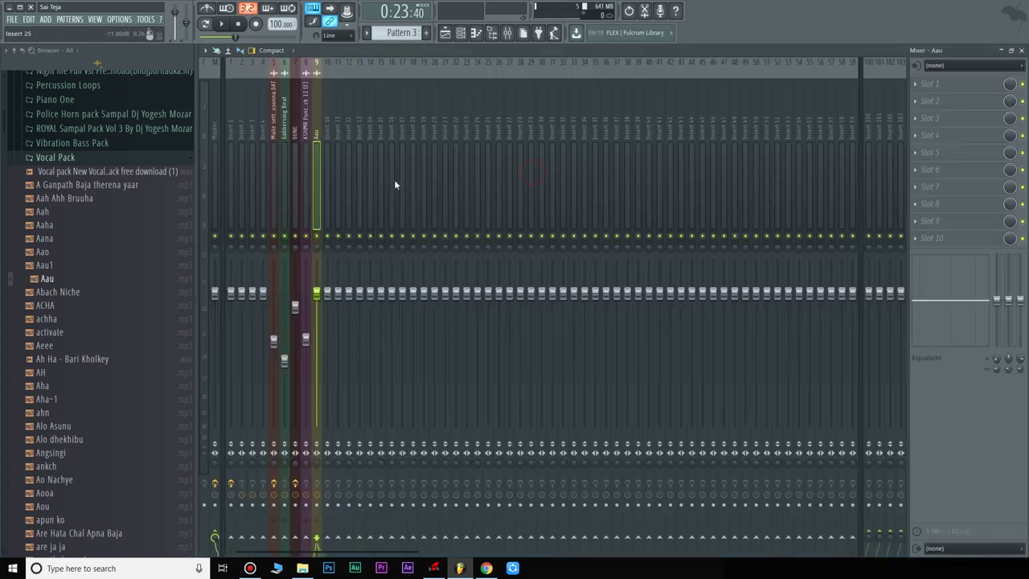
right_click(317, 98)
mouse_move(337, 105)
click(463, 127)
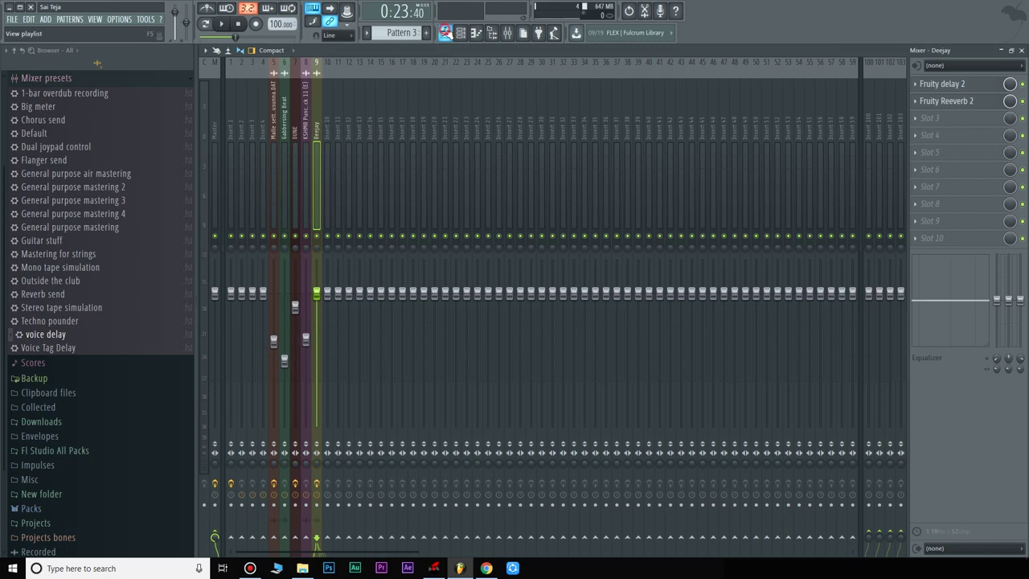
Play the arrangement through the reversed kick and Aau vocal, and set the playback position to bar 11
click(445, 33)
key(space)
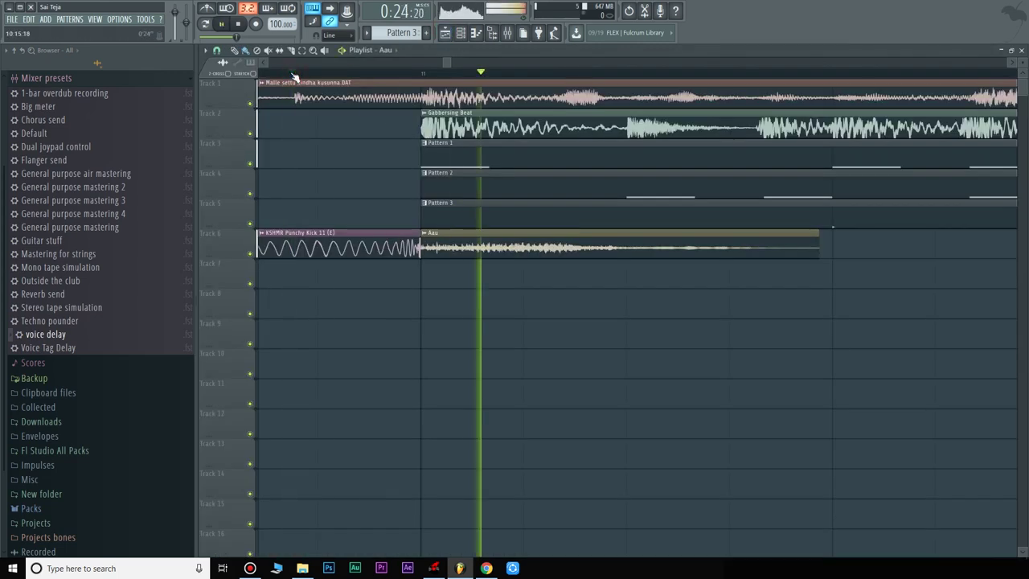
scroll(294, 75, down, 5)
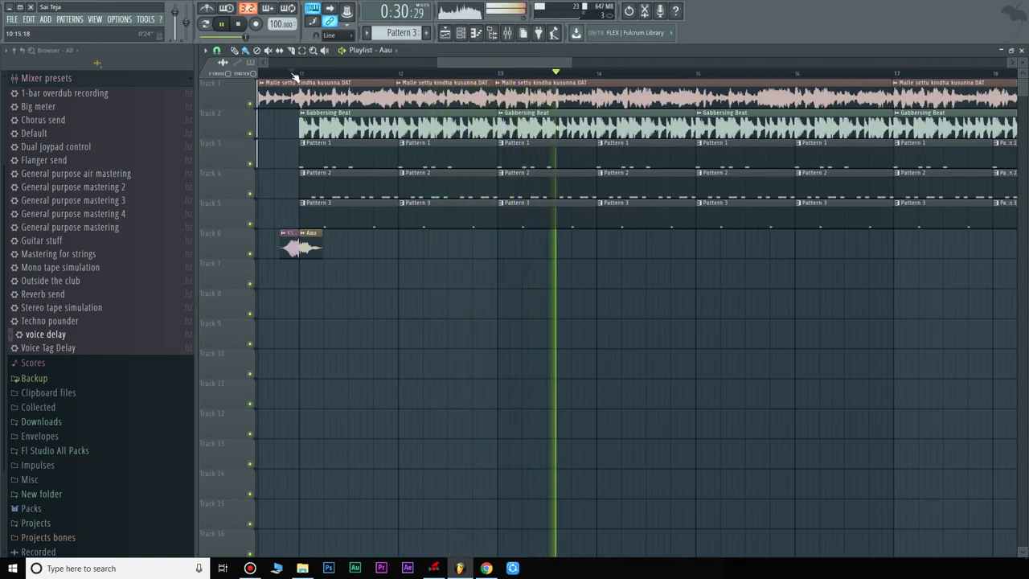
scroll(294, 75, down, 2)
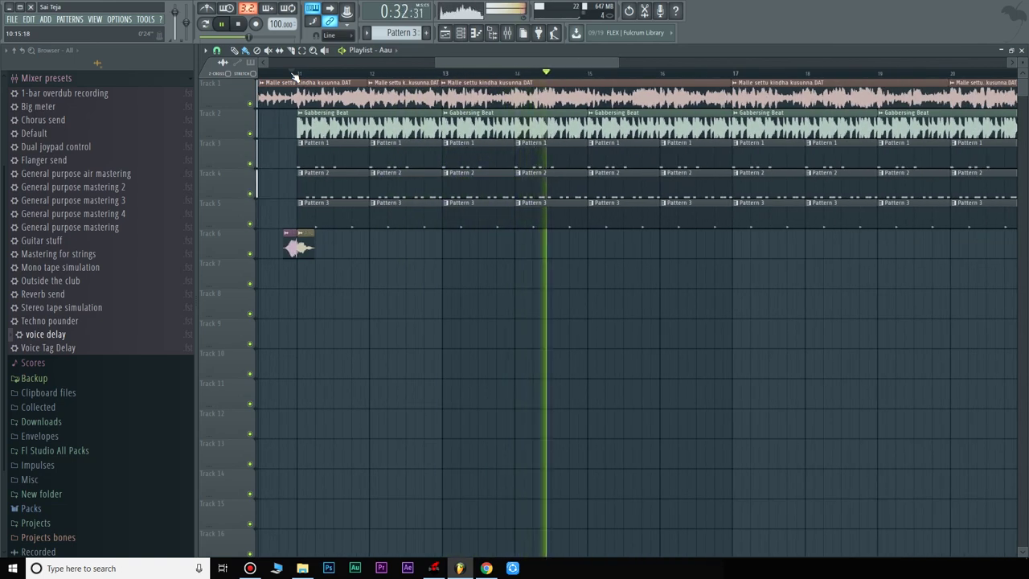
scroll(294, 75, down, 3)
key(space)
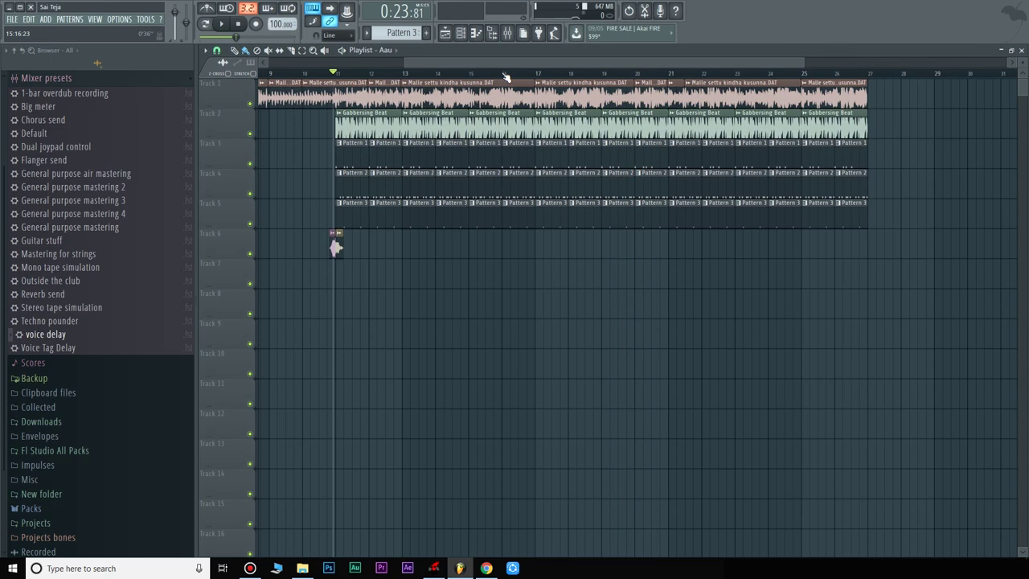
scroll(507, 77, down, 2)
click(414, 73)
scroll(414, 74, up, 1)
On the Master mixer track, disable Fruity Limiter and add Fruity Multiband Compressor in slot 1 with the Mastering 2.4dB preset
click(508, 34)
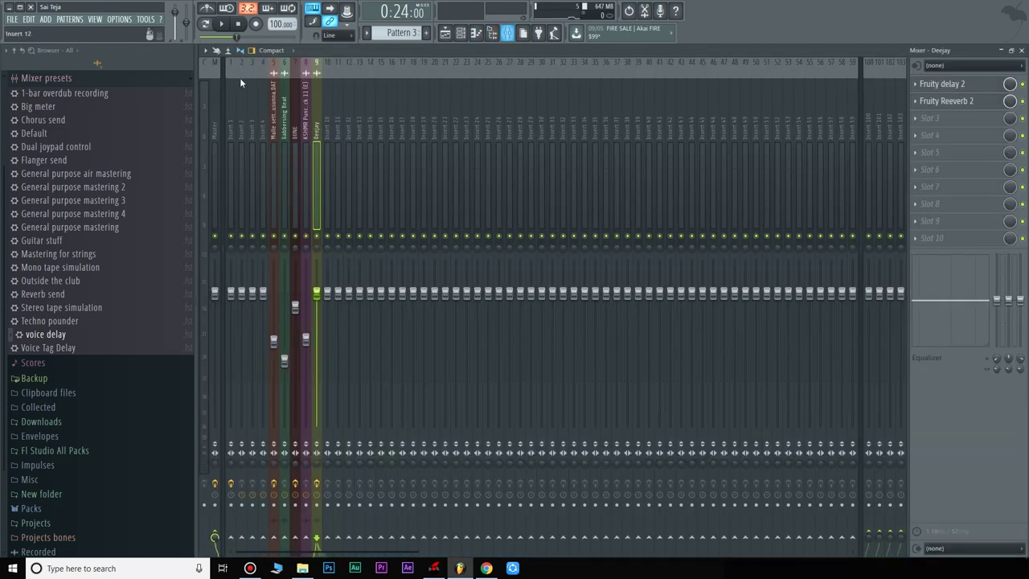
click(212, 95)
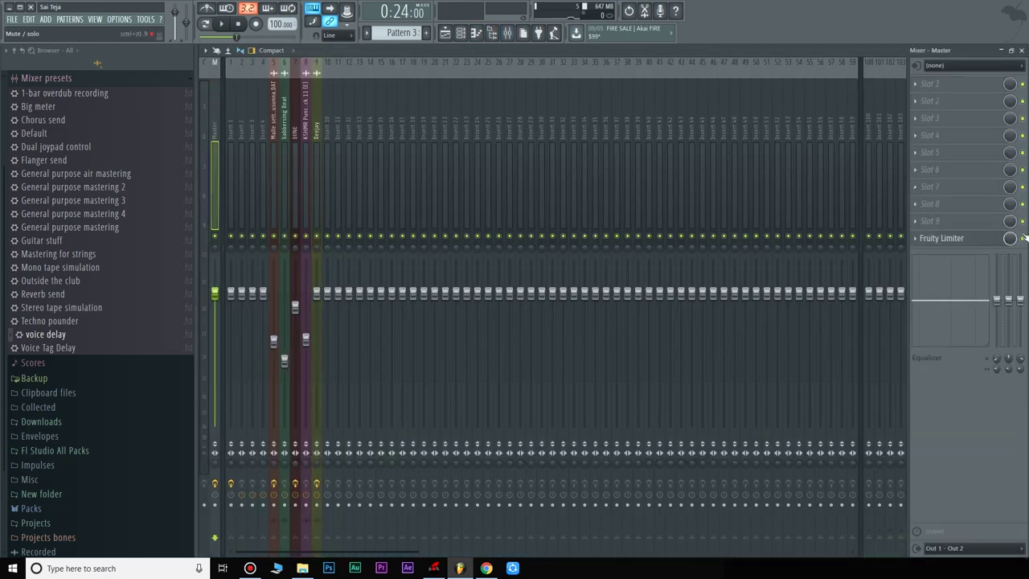
click(960, 84)
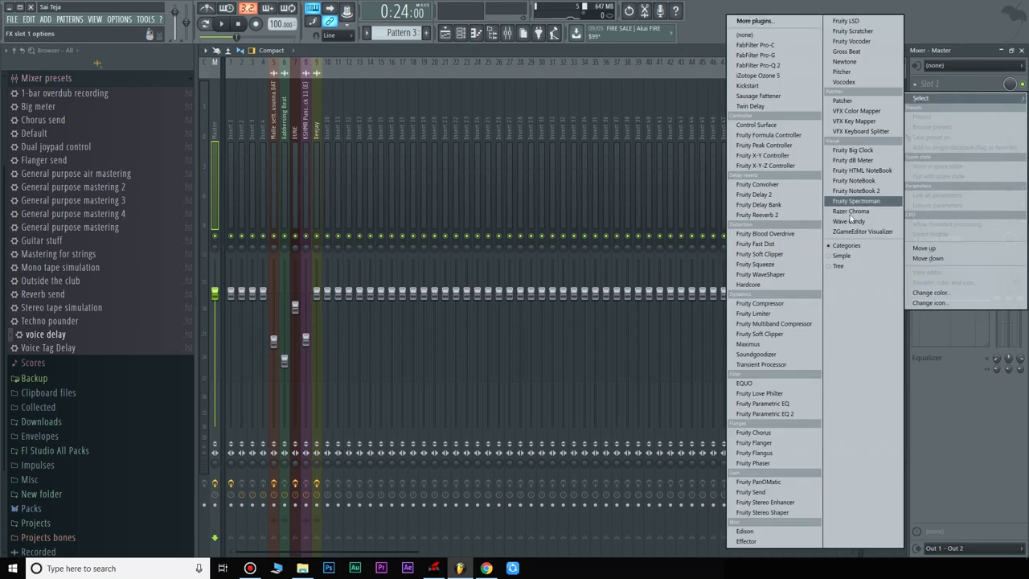
click(777, 324)
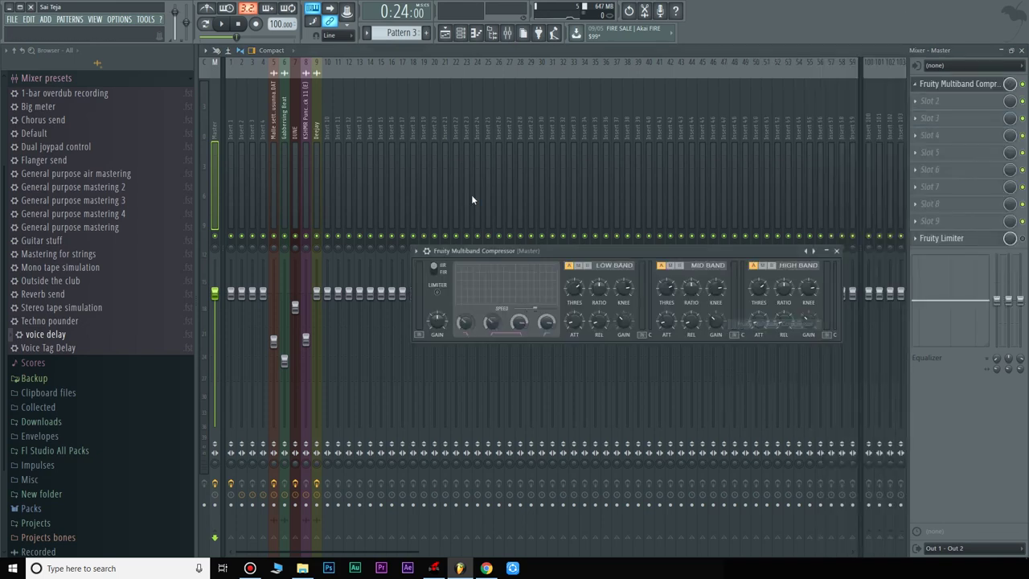
right_click(817, 253)
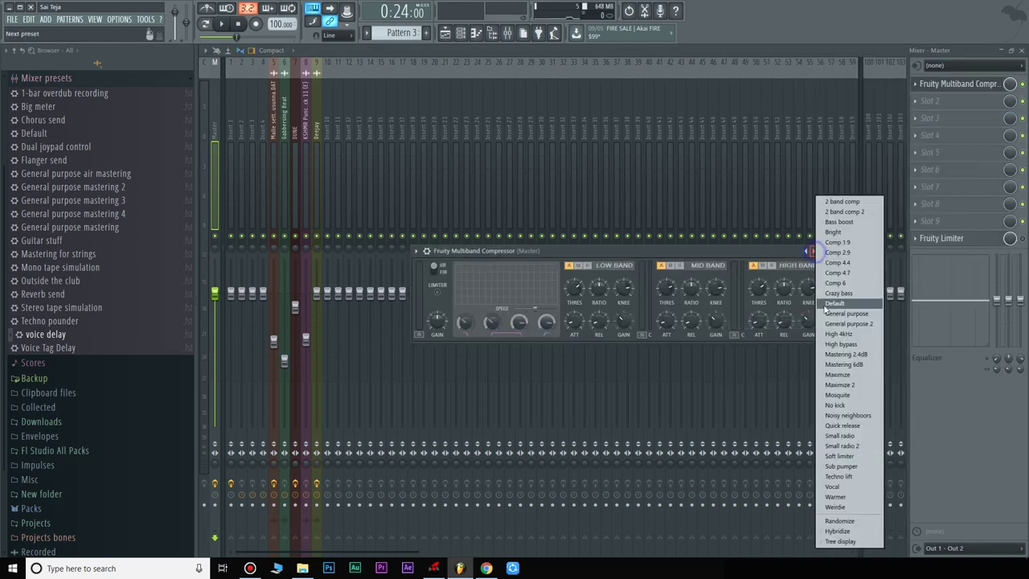
click(839, 356)
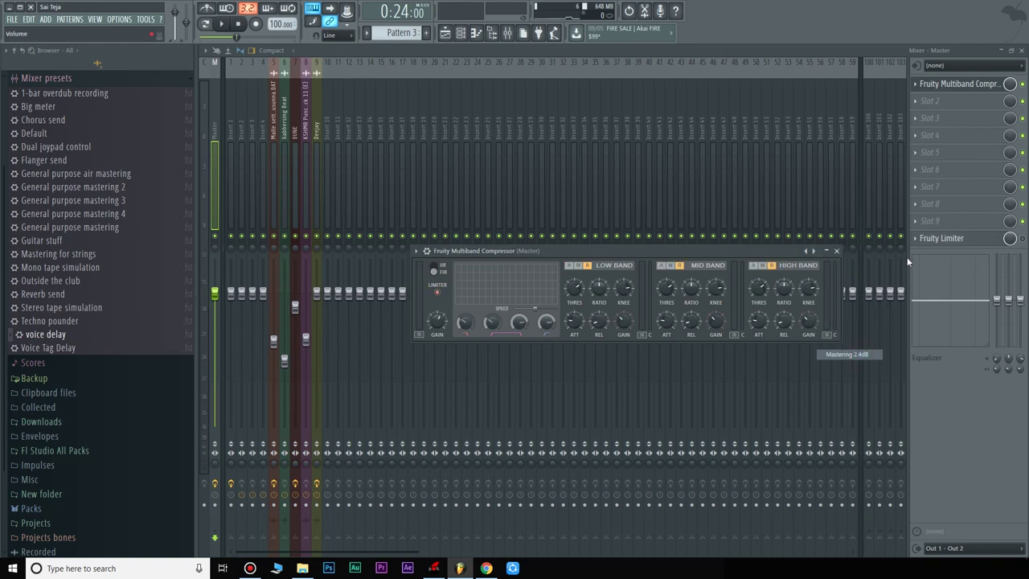
click(836, 250)
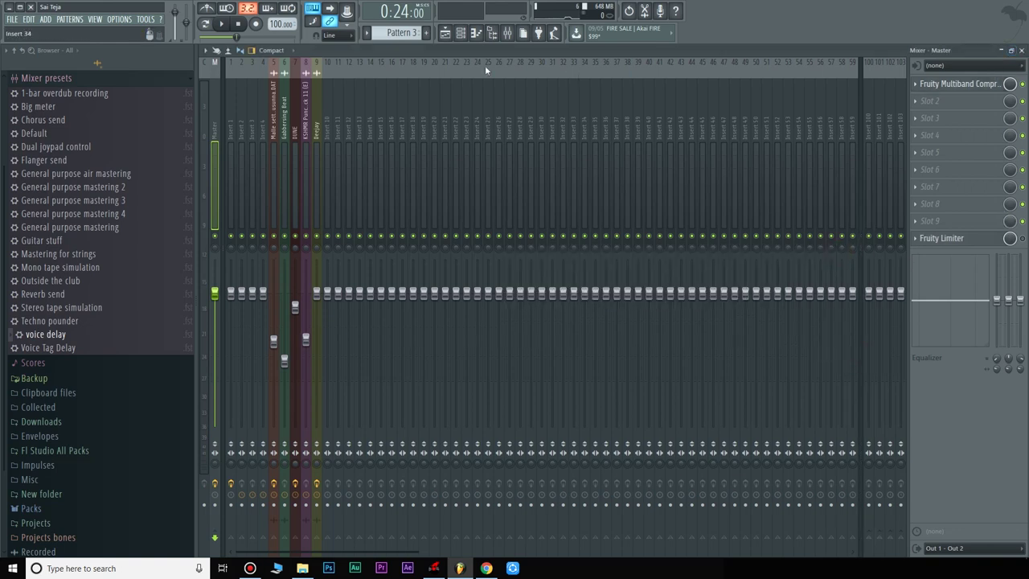
Play the drop from bar 11 and check the levels on the Master mixer track
click(445, 34)
key(space)
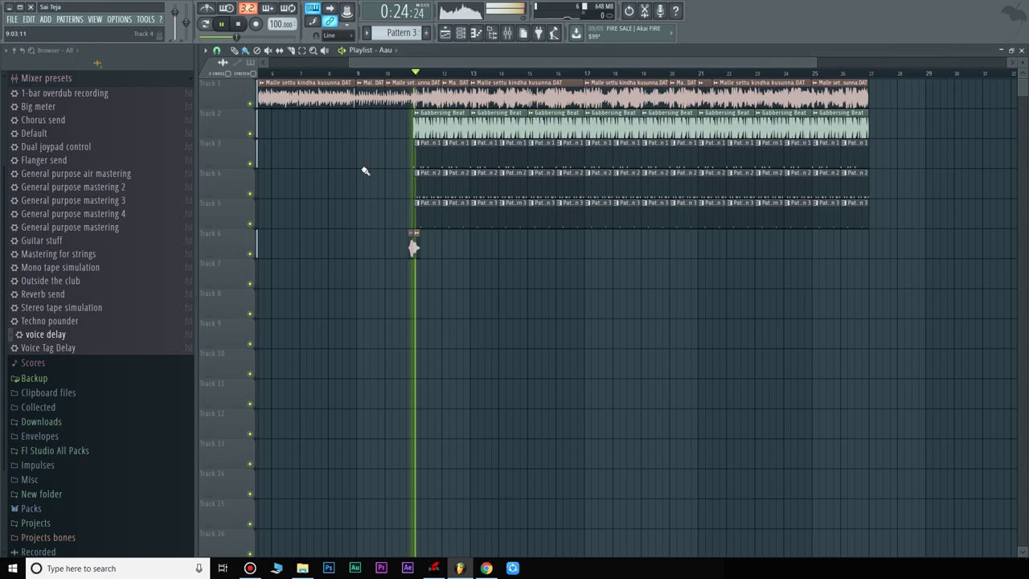
key(space)
click(508, 34)
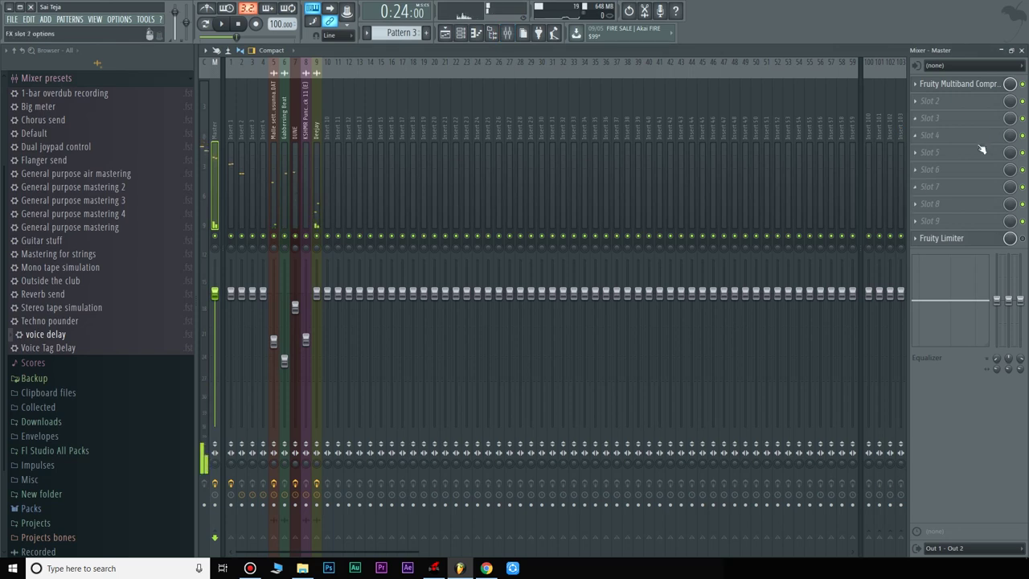
key(space)
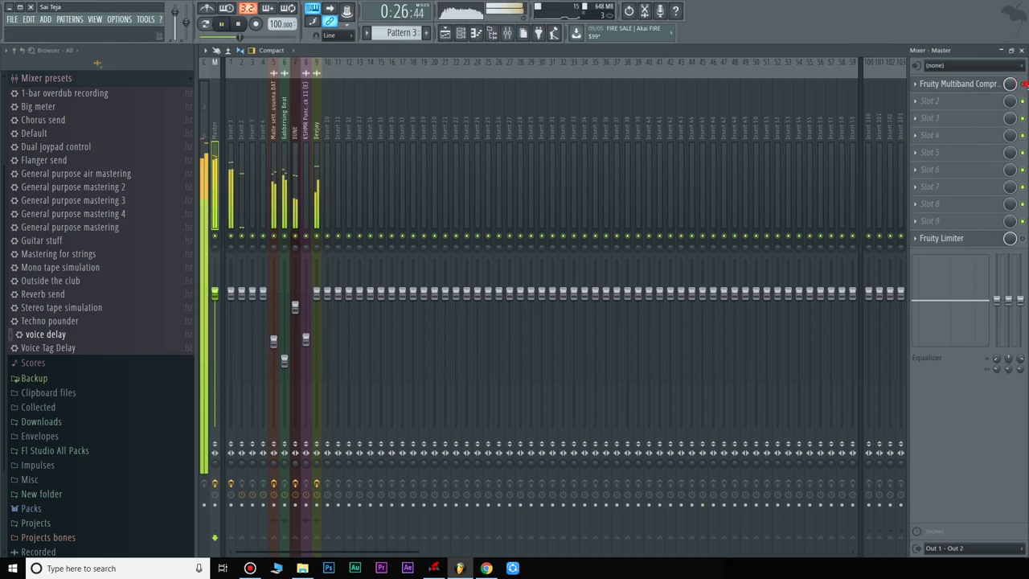
key(space)
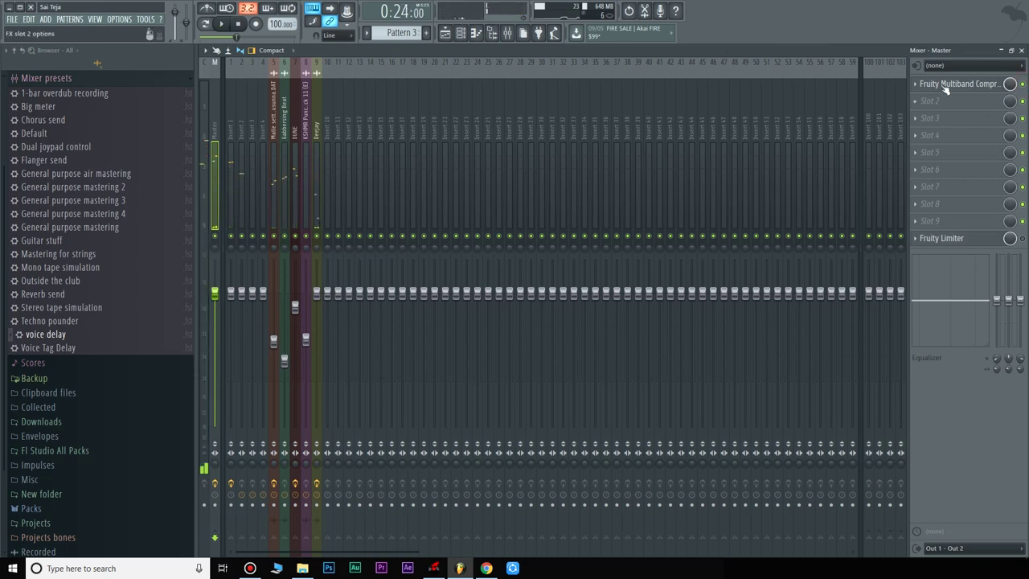
Load the Mastering 5dB preset in the Master track's Fruity Multiband Compressor
click(946, 88)
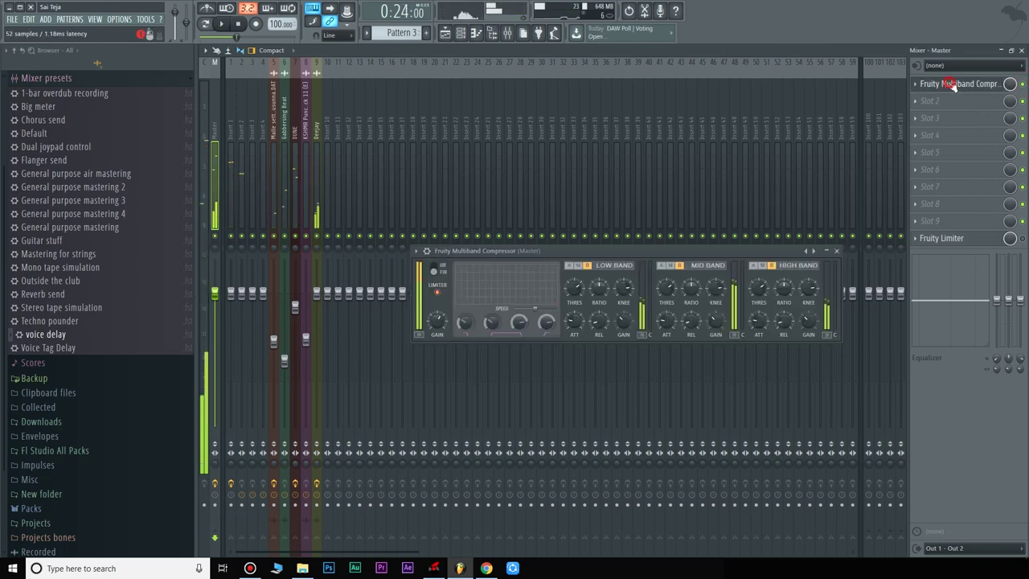
right_click(814, 251)
click(849, 365)
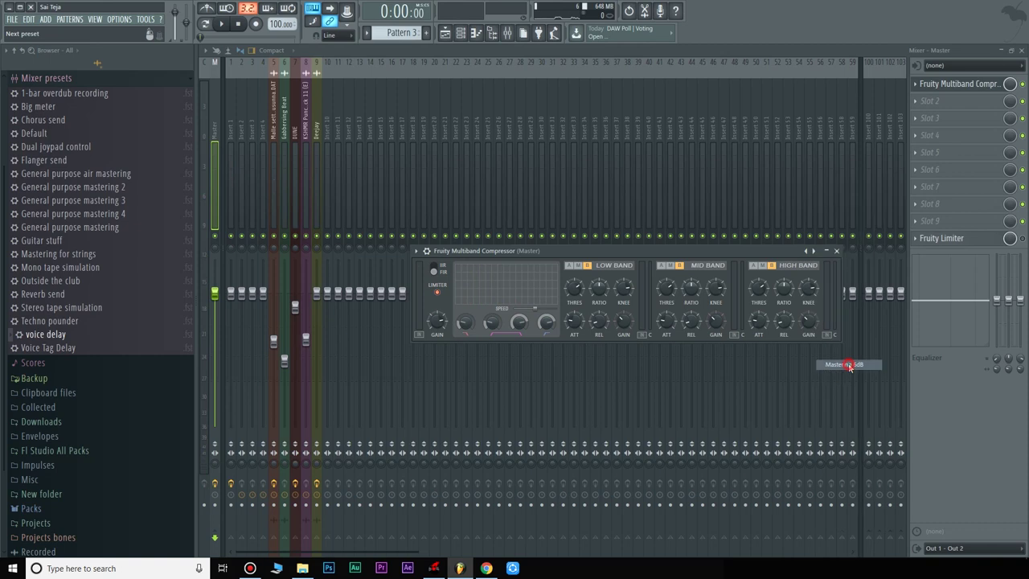
key(Escape)
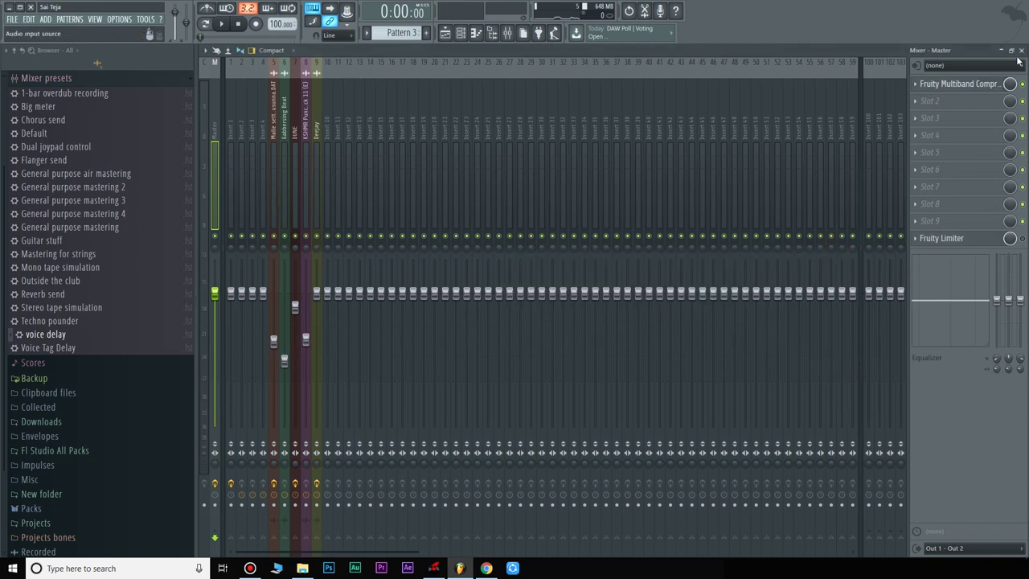
Listen to the drop in the playlist with the new mastering preset and recheck the Master mixer track
click(1021, 50)
key(space)
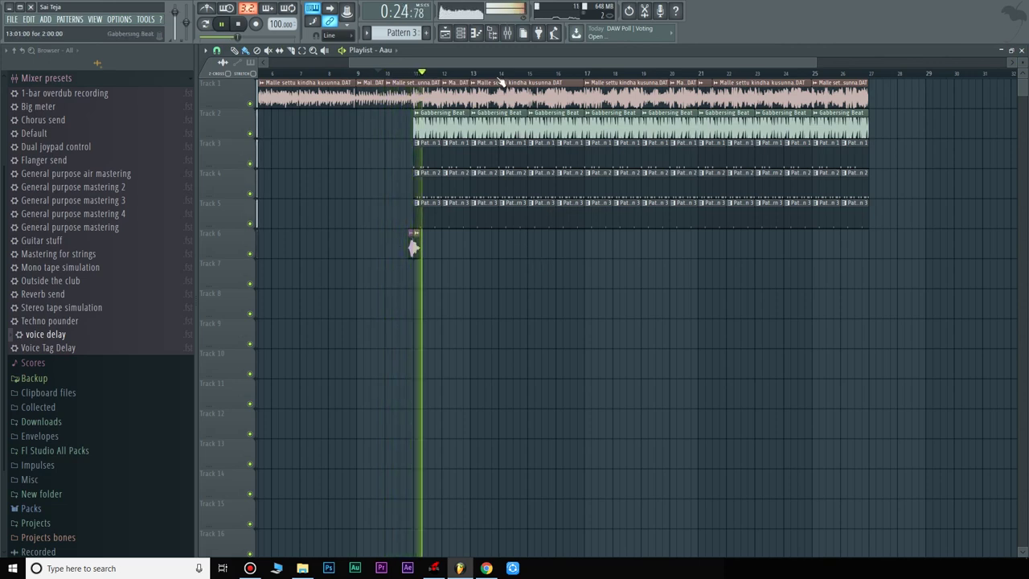
key(space)
click(508, 34)
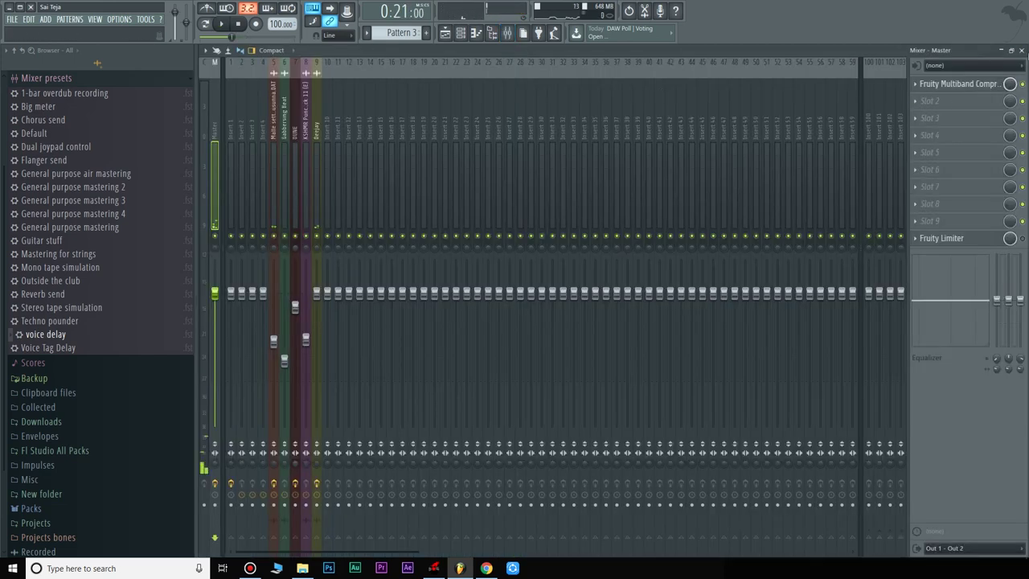
key(Escape)
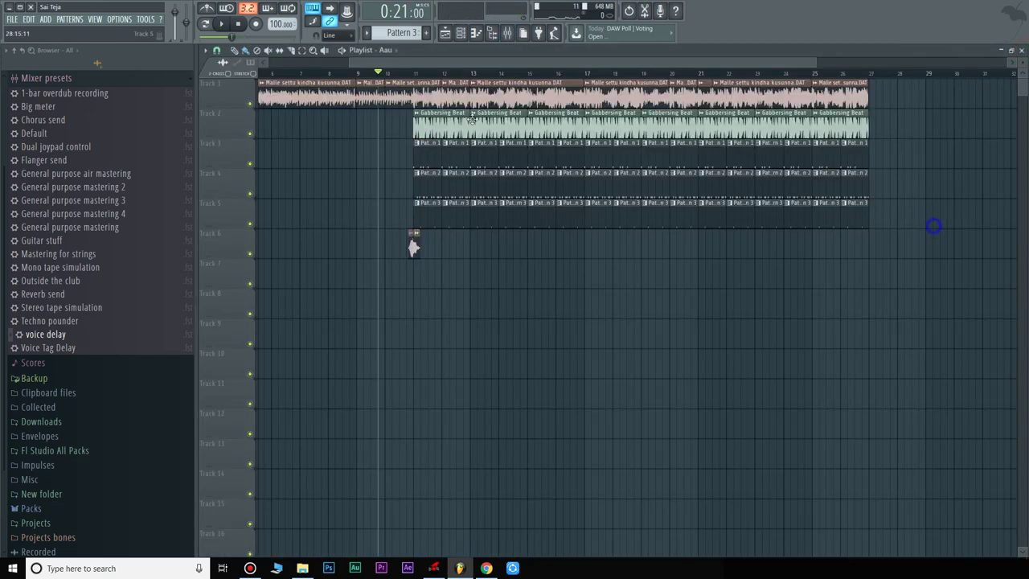
scroll(404, 75, down, 3)
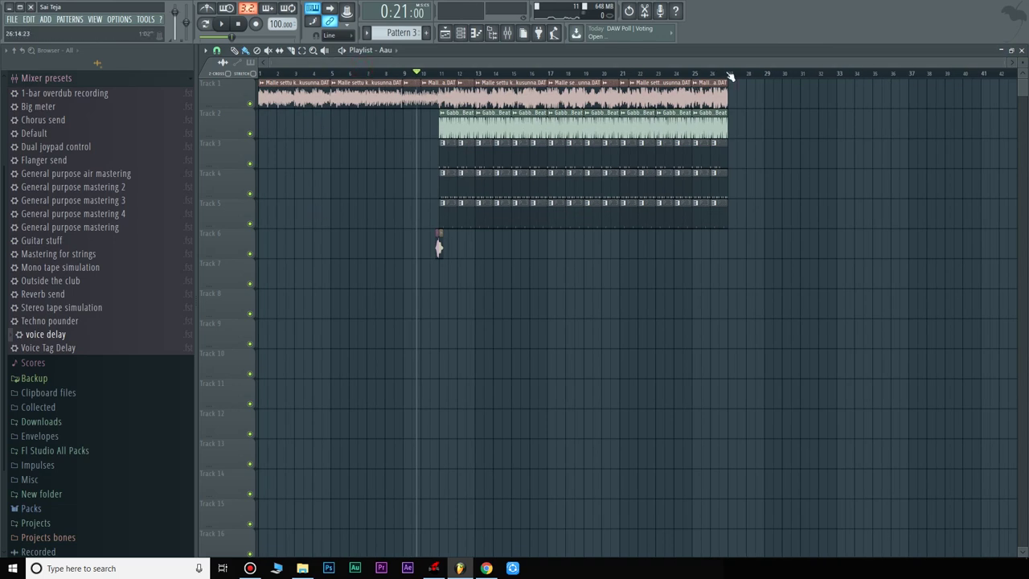
scroll(447, 77, up, 4)
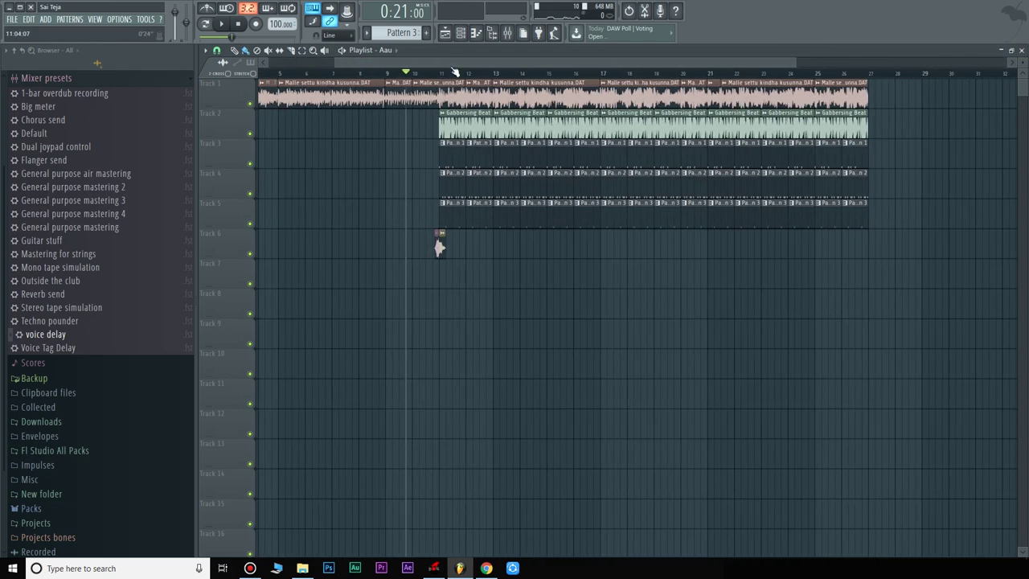
scroll(476, 75, up, 3)
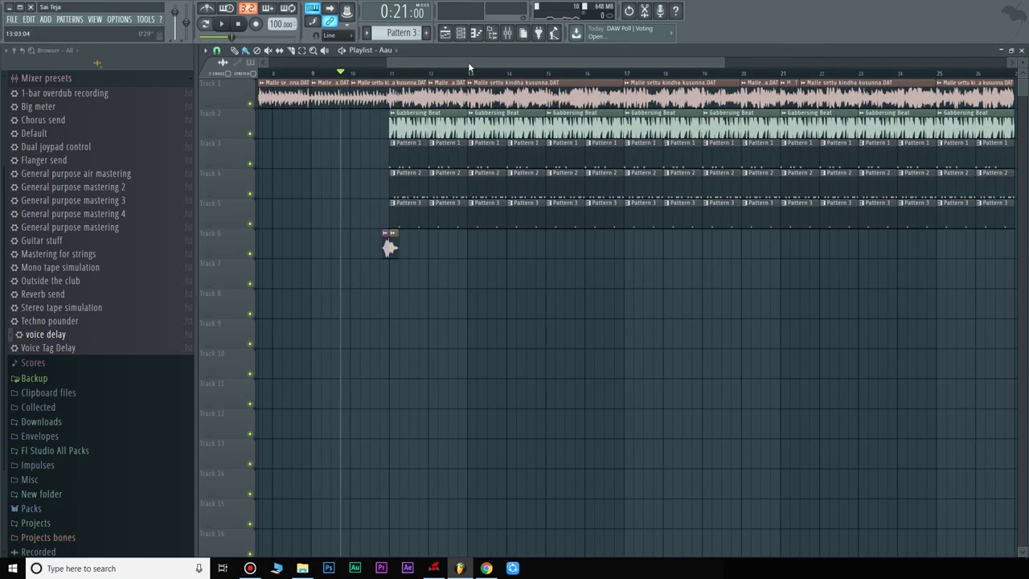